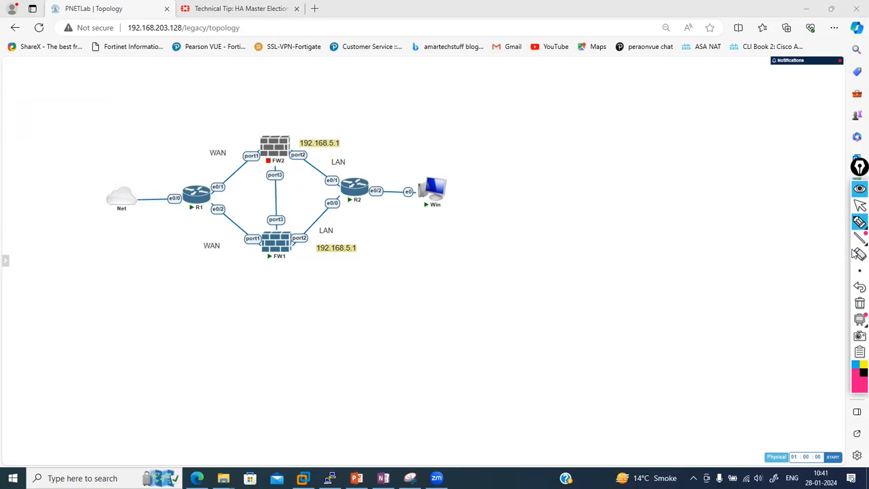
Zoom in on the lab topology and switch to the freehand pen annotation tool
left_click(858, 207)
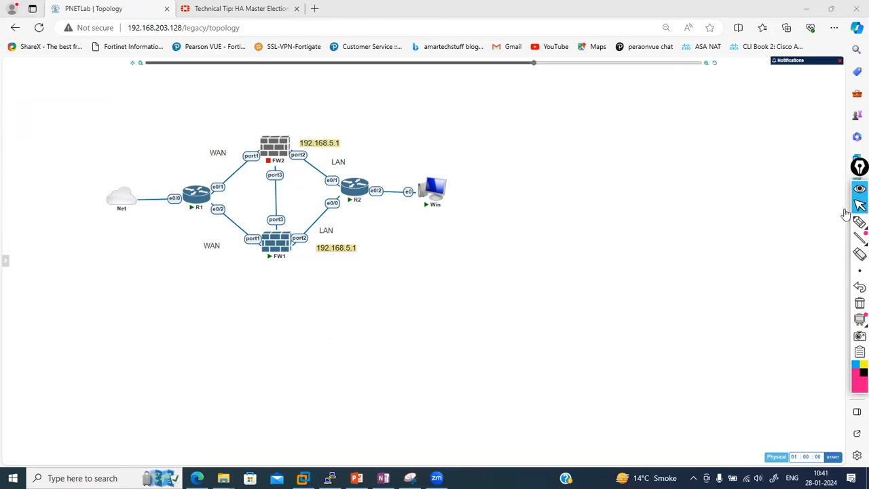
left_click(706, 63)
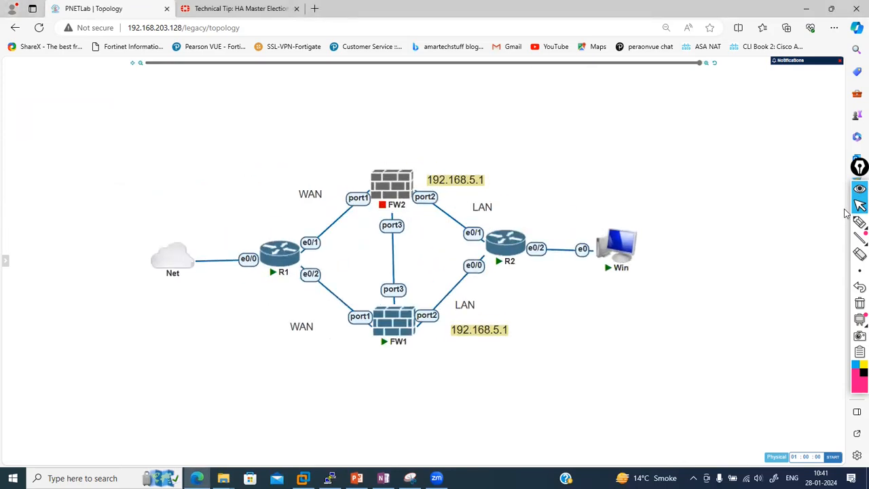
mouse_move(856, 223)
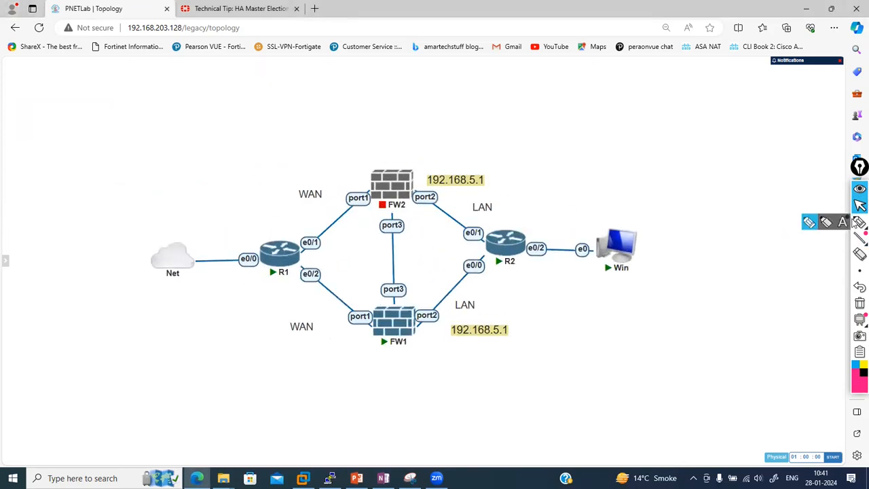
left_click(809, 223)
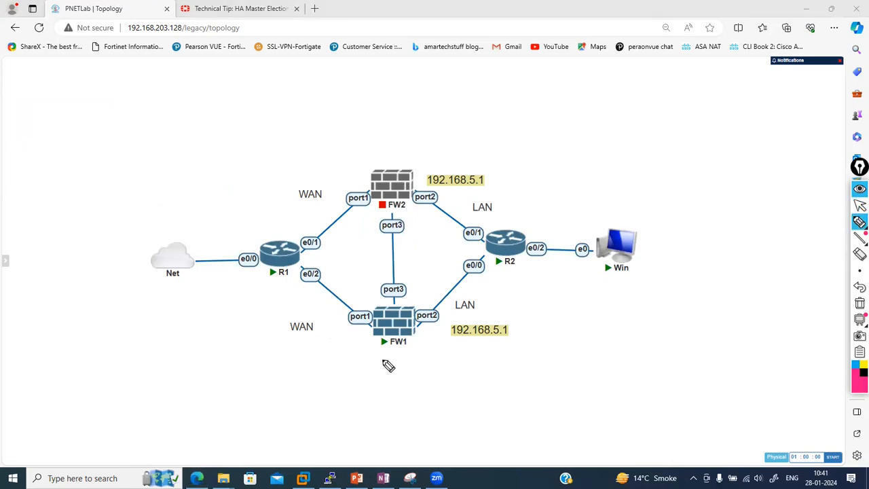
Underline FW1, FW2 and R2, and annotate the 192.168.5.1 address with /24
mouse_move(380, 351)
left_mouse_down()
mouse_move(410, 351)
mouse_move(387, 364)
mouse_move(399, 363)
left_mouse_up()
left_click_drag(393, 152, 427, 153)
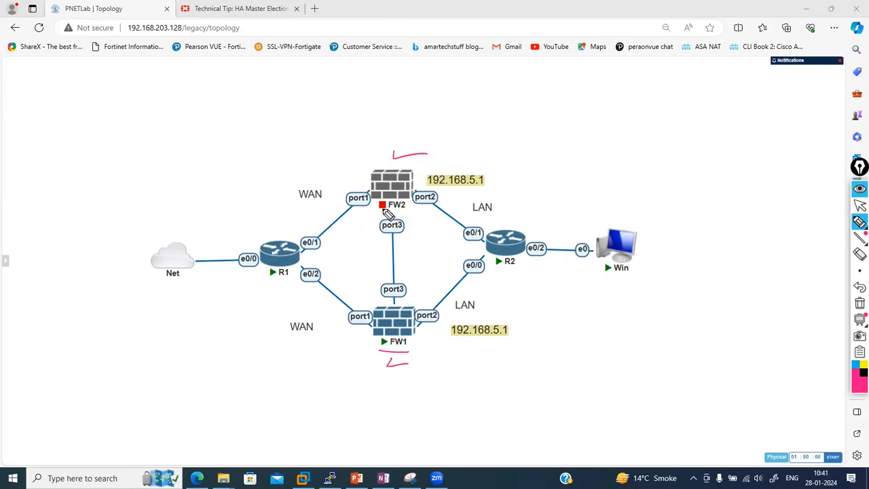
left_click_drag(411, 211, 382, 211)
mouse_move(489, 342)
left_mouse_down()
mouse_move(505, 346)
mouse_move(516, 331)
mouse_move(537, 345)
left_mouse_up()
left_click_drag(501, 274, 528, 278)
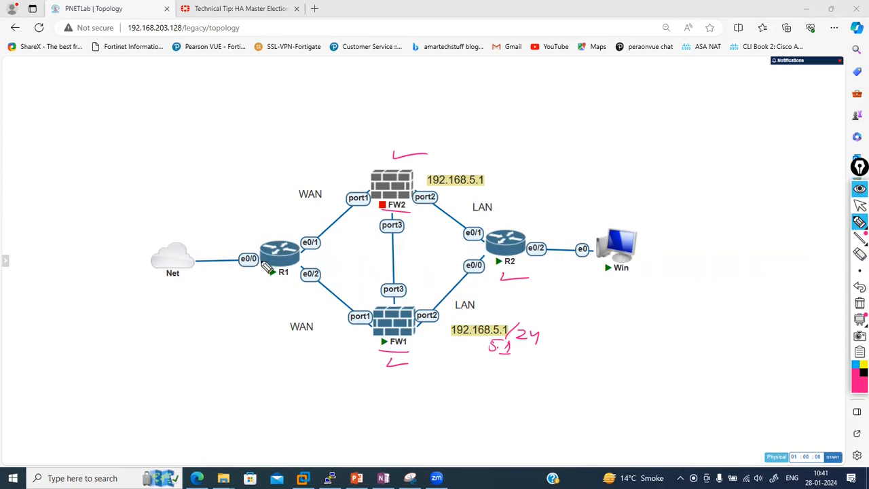
Mark both firewalls' port1 and the port3 link, add a number note, then erase all annotations
left_click_drag(366, 191, 369, 216)
mouse_move(373, 306)
left_mouse_down()
mouse_move(348, 332)
mouse_move(374, 320)
left_mouse_up()
mouse_move(384, 245)
left_mouse_down()
mouse_move(395, 259)
mouse_move(407, 258)
left_mouse_up()
mouse_move(378, 243)
left_mouse_down()
mouse_move(421, 262)
mouse_move(379, 261)
mouse_move(442, 247)
mouse_move(442, 259)
left_mouse_up()
mouse_move(570, 122)
left_mouse_down()
mouse_move(572, 135)
mouse_move(582, 131)
left_mouse_up()
left_click_drag(589, 125, 604, 136)
mouse_move(617, 129)
left_mouse_down()
mouse_move(613, 140)
mouse_move(669, 144)
left_mouse_up()
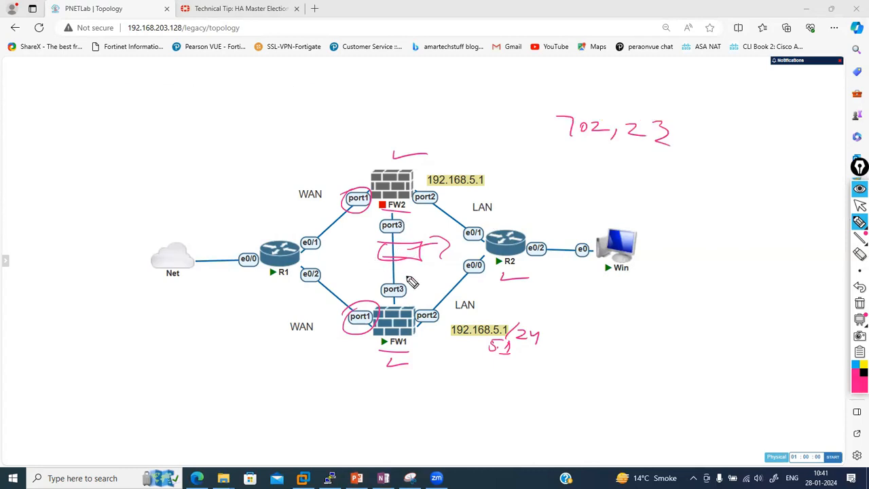
mouse_move(857, 241)
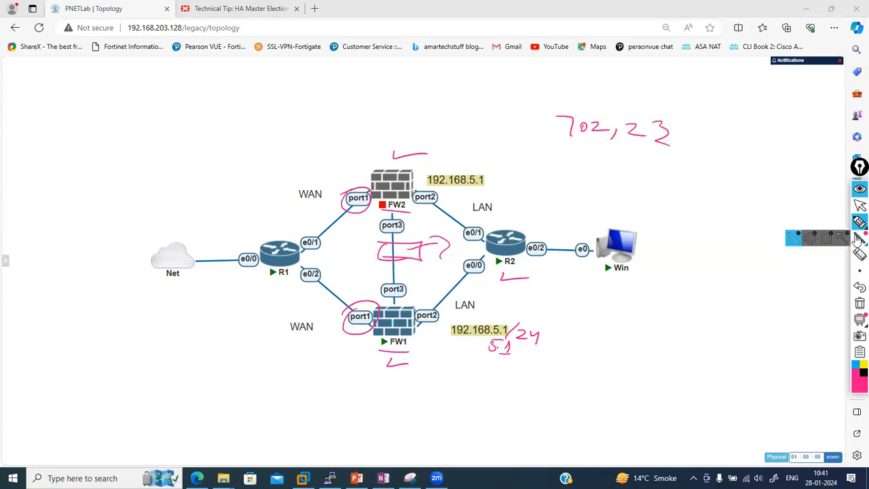
left_click(859, 303)
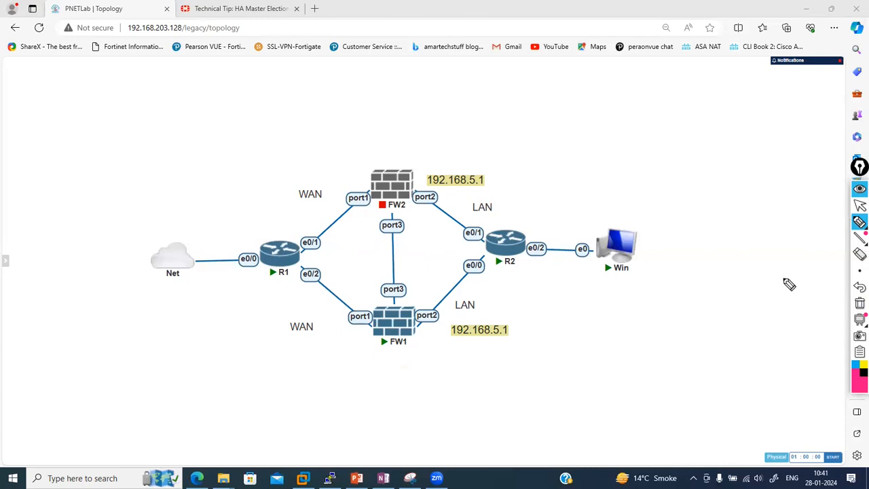
Move the whole topology up and to the left and zoom out
left_click(857, 207)
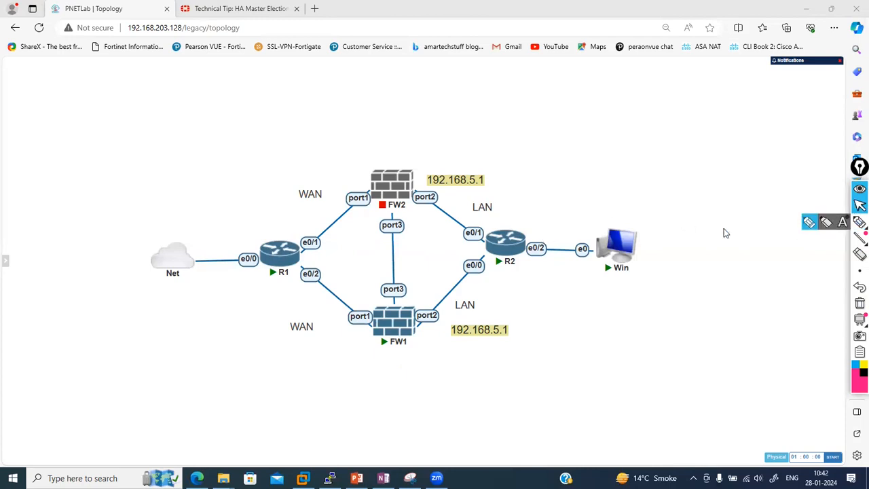
left_click_drag(112, 146, 778, 411)
left_click_drag(382, 188, 270, 128)
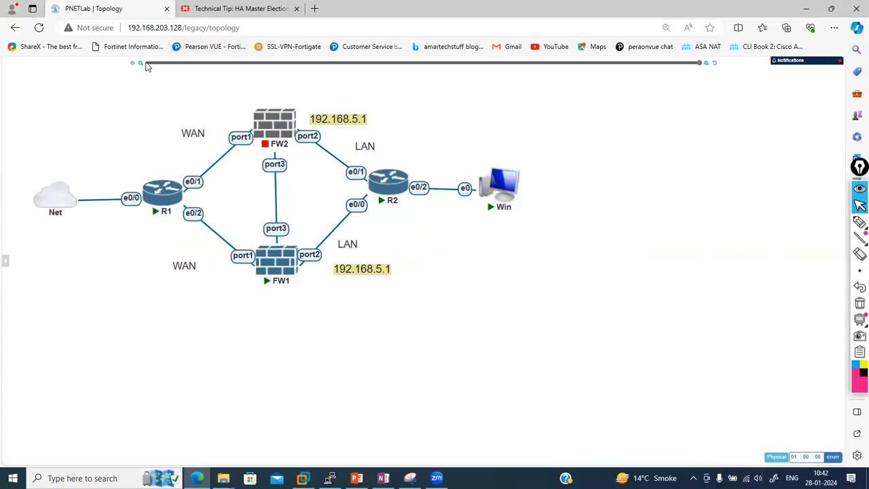
left_click(140, 64)
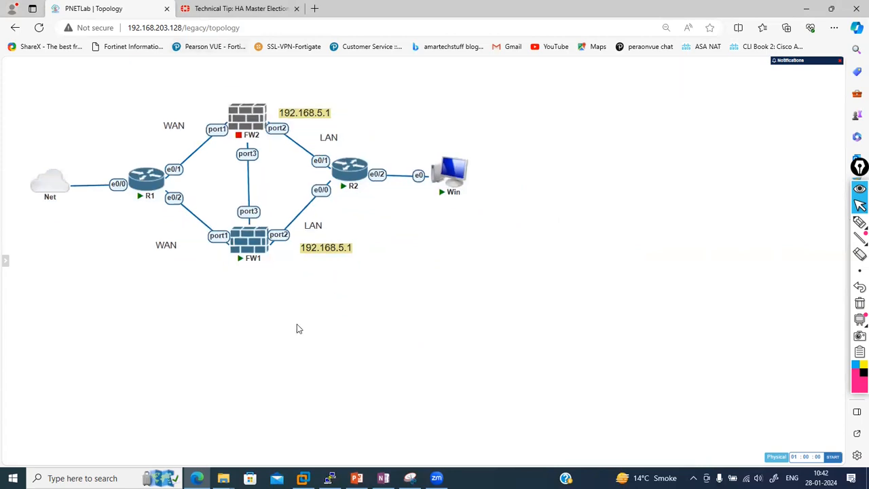
Open FW1's console in the terminal client and log in as admin
left_click(245, 251)
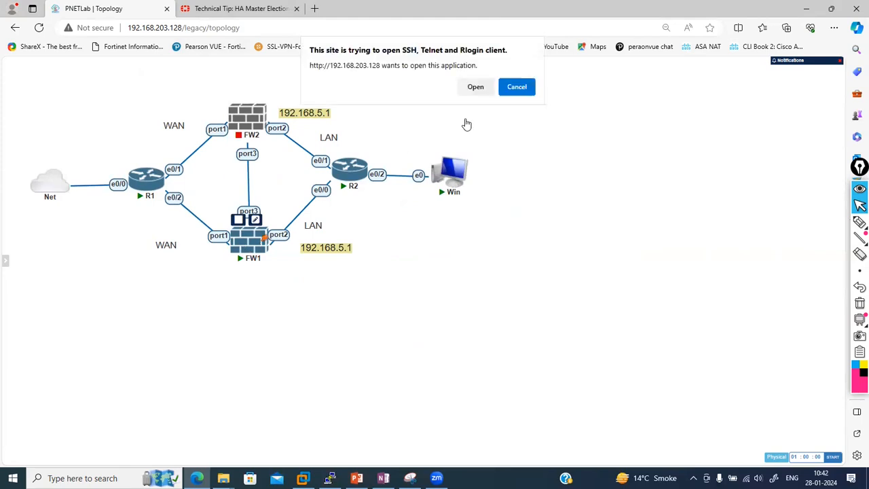
left_click(468, 90)
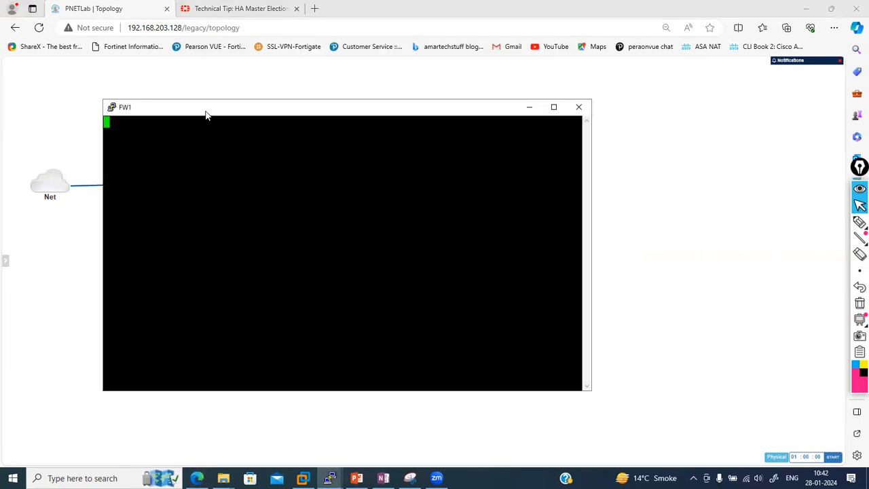
left_click_drag(206, 115, 483, 100)
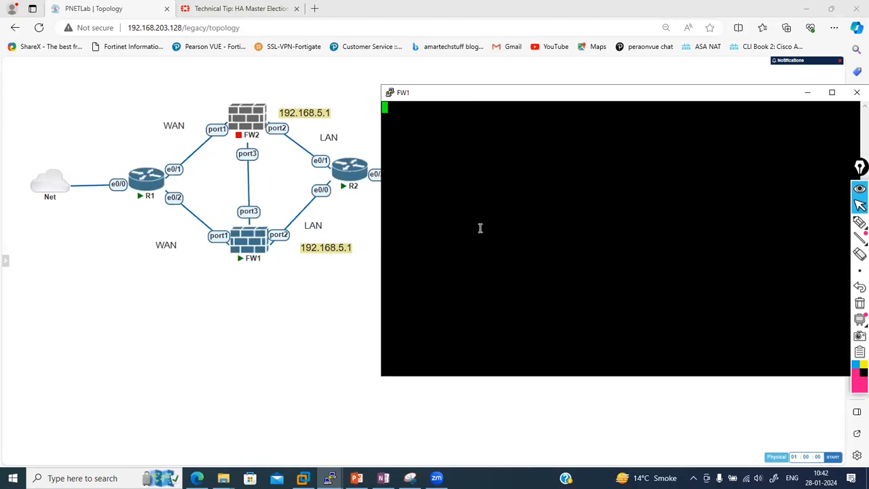
key("Return")
type("admin")
key("Return")
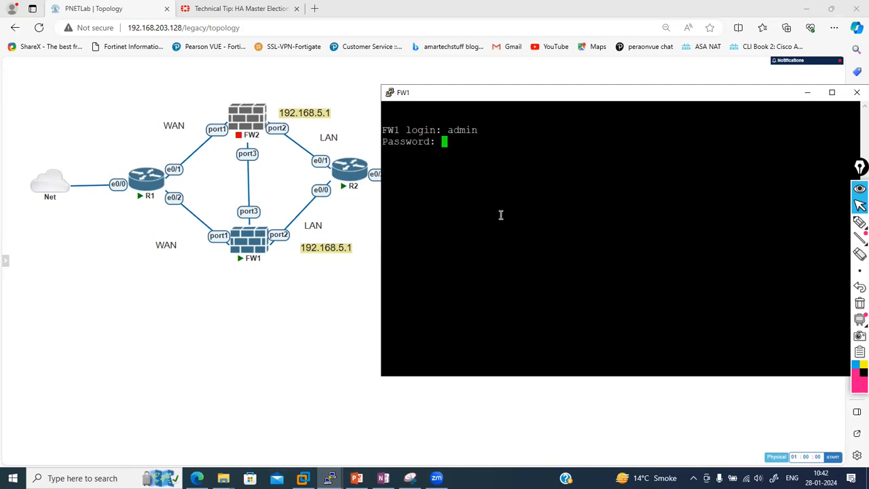
key("Return")
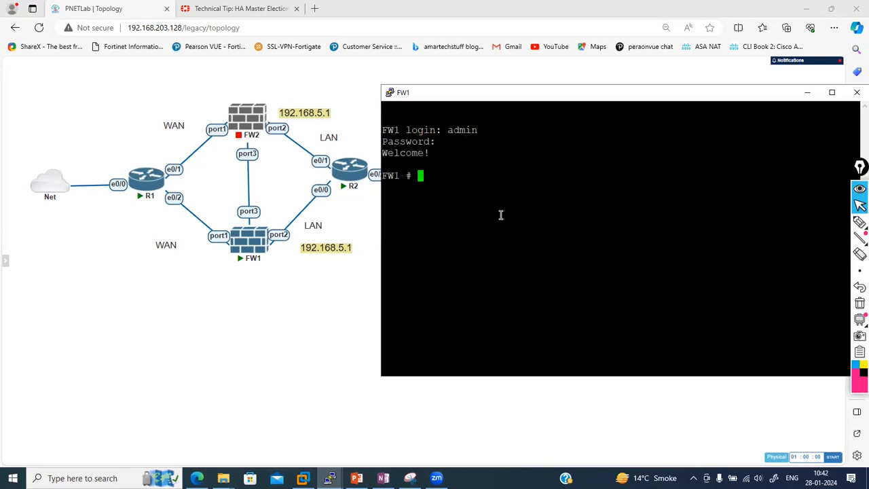
Run 'get system interface physical' and highlight port1's address 192.168.203.187
type("get system interface physical")
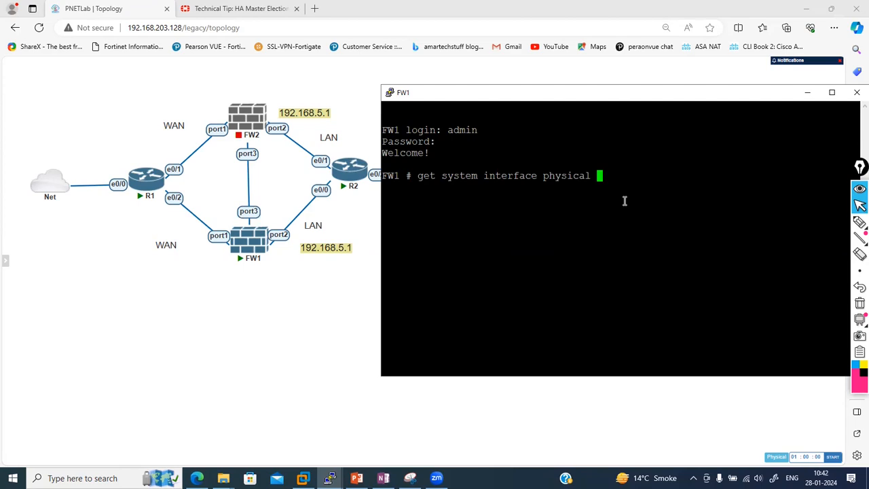
key("Return")
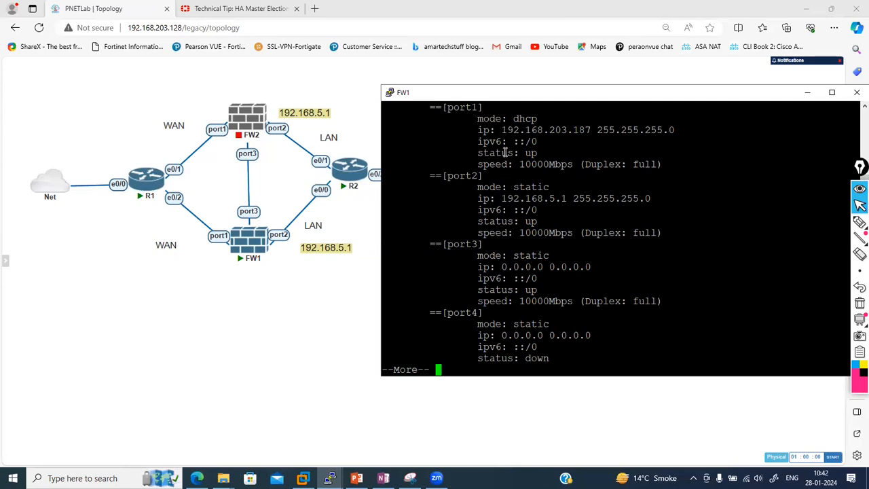
left_click_drag(503, 129, 588, 130)
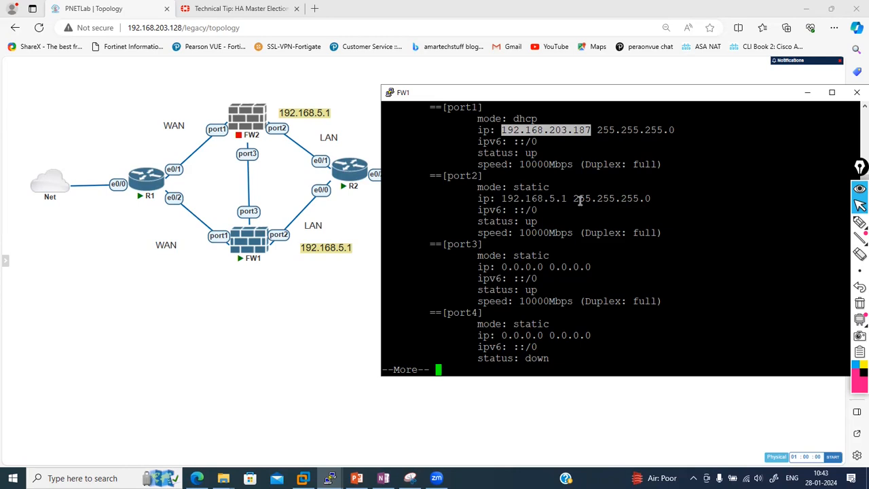
key("space")
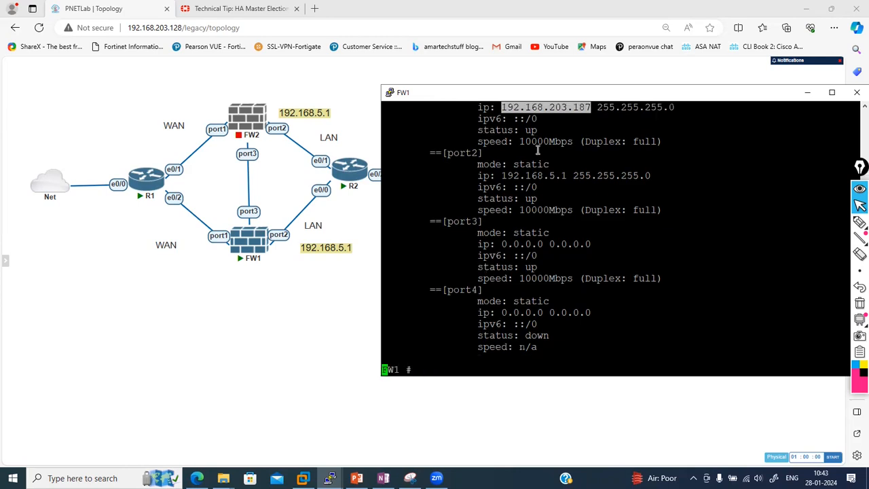
key("Return")
key("Return")
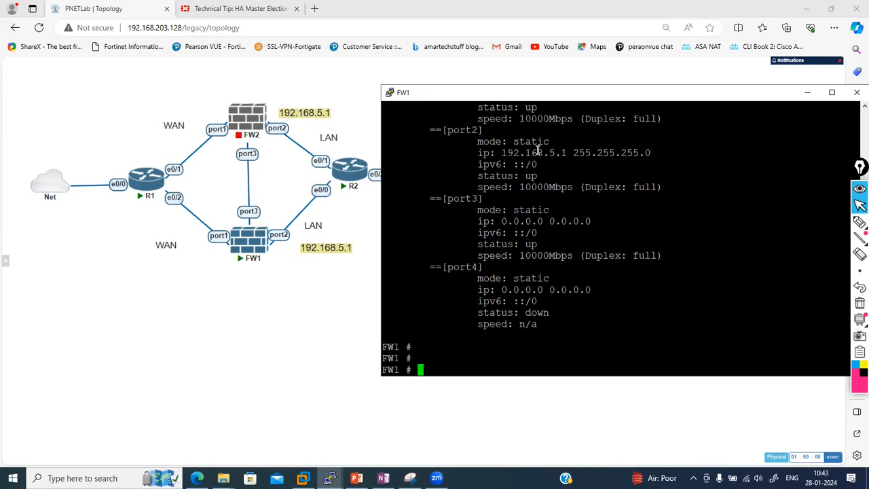
left_click(233, 6)
left_click(241, 28)
type("192.168.203.187")
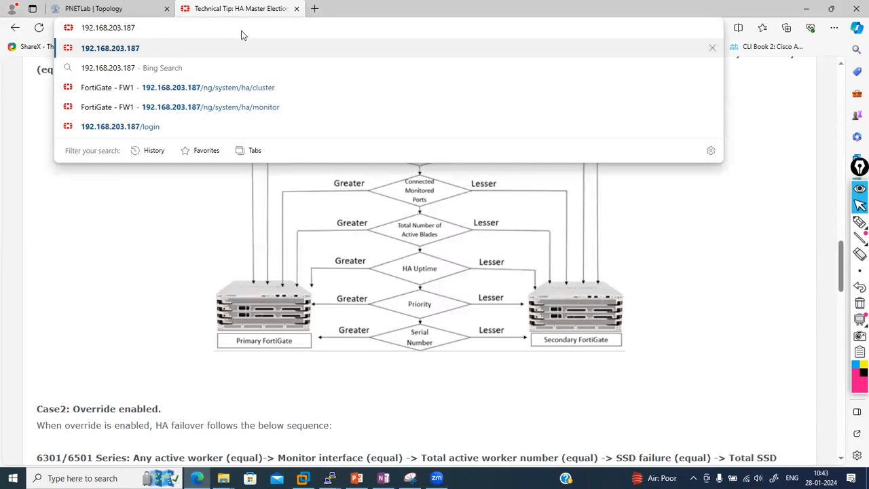
key("Home")
type("https://")
key("Return")
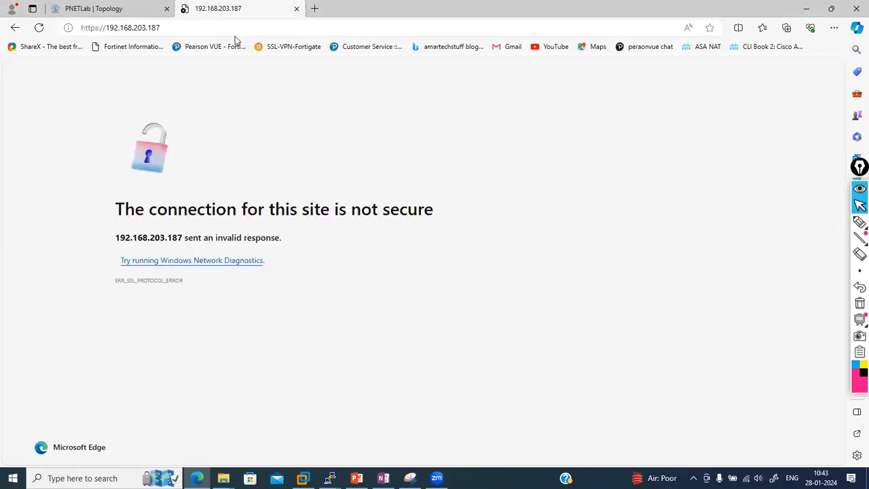
left_click(227, 30)
key("Home")
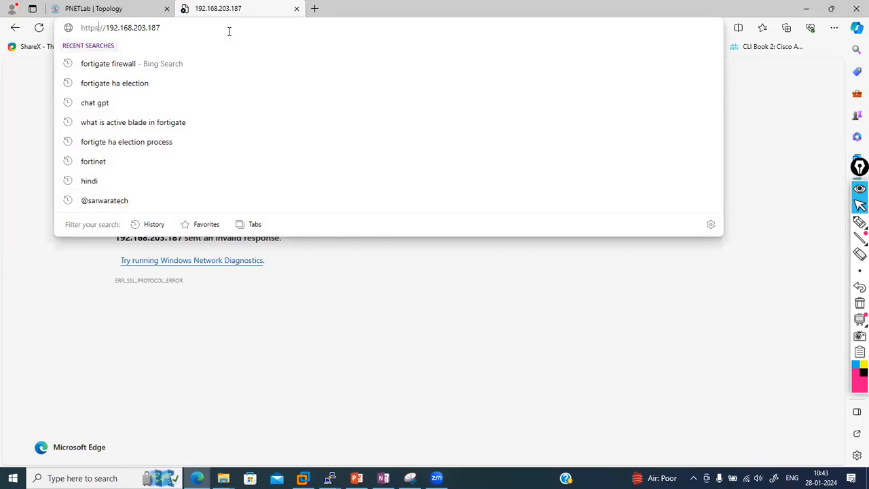
key("BackSpace")
type(":")
key("Return")
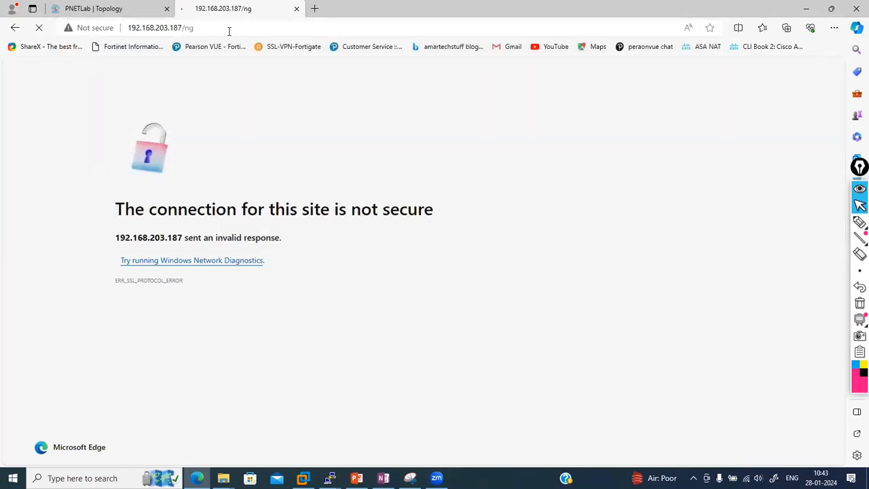
Sign in to the FortiGate as admin with the account password
left_click(471, 248)
type("admin")
key("Tab")
type("admin")
key("Return")
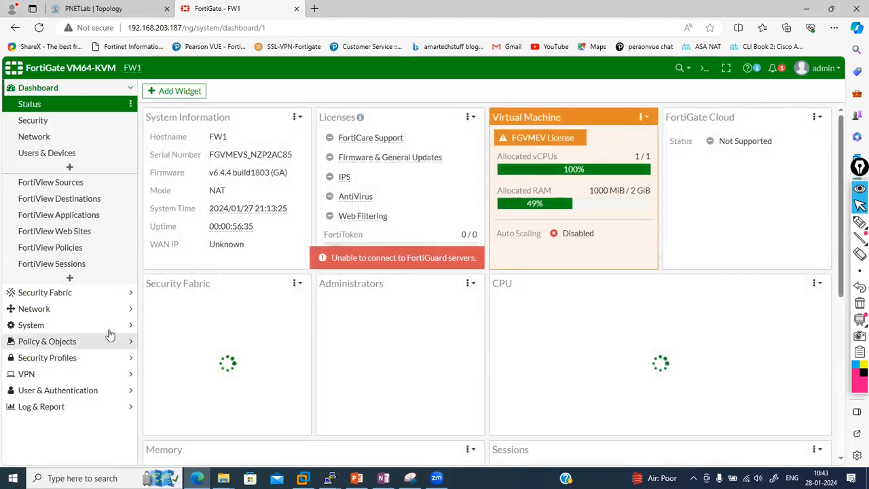
Go to System > HA and switch FW1's mode from Standalone to Active-Passive
left_click(81, 325)
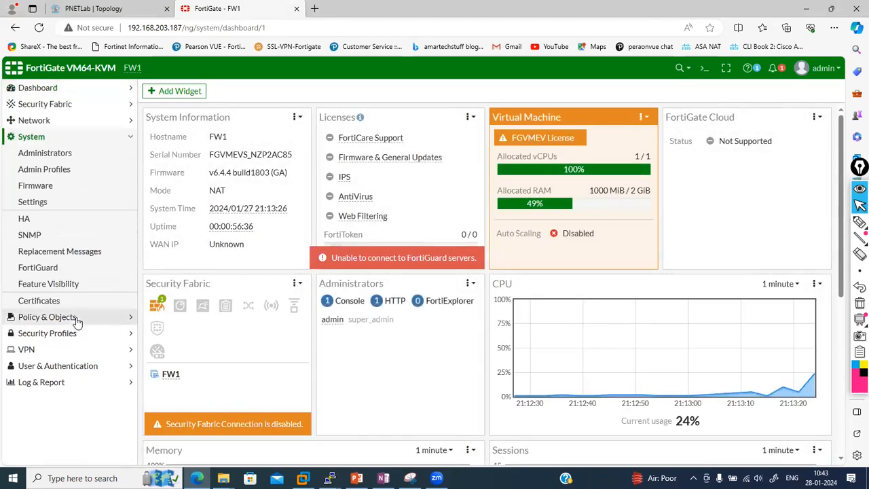
left_click(34, 221)
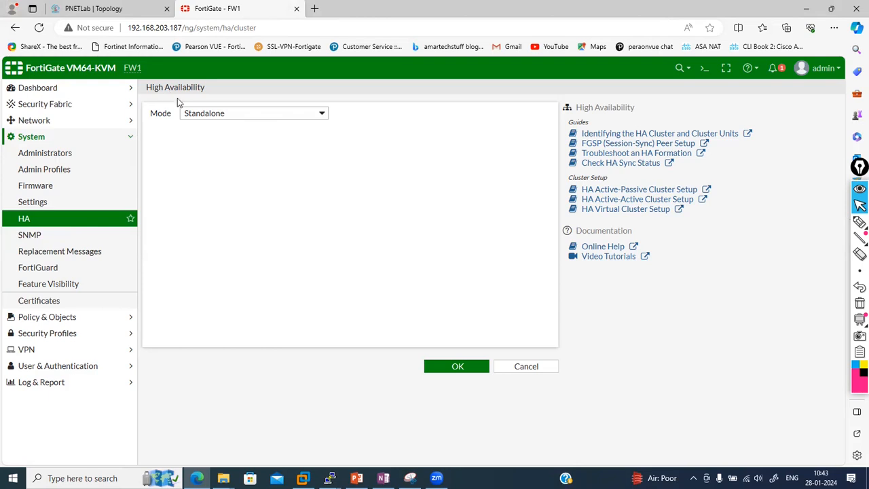
left_click(217, 120)
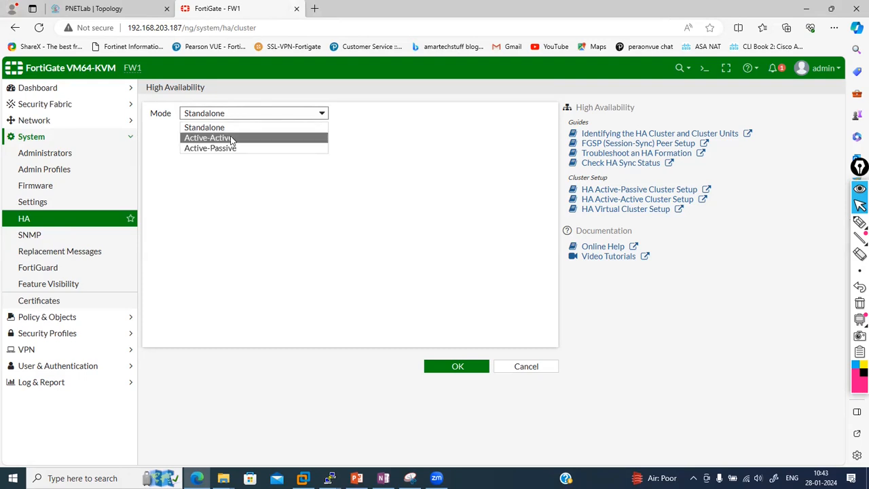
left_click(231, 148)
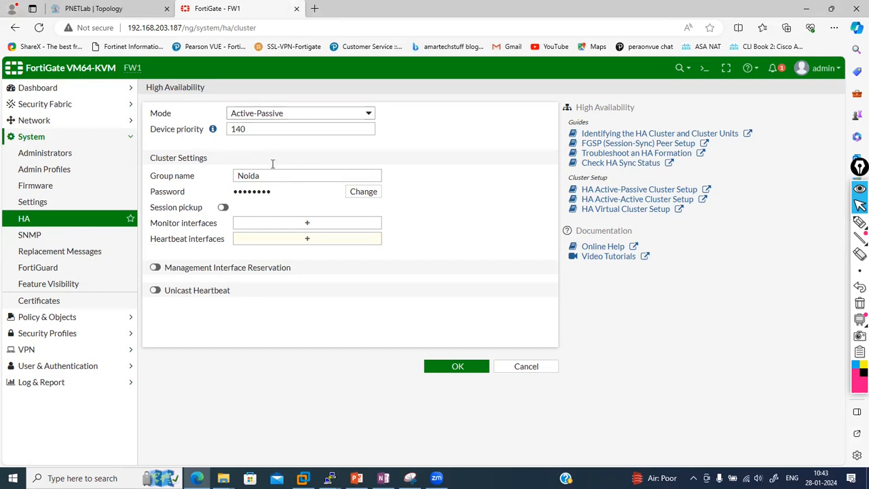
Set FW1's HA device priority to 128 and group name to Delhi
double_click(249, 128)
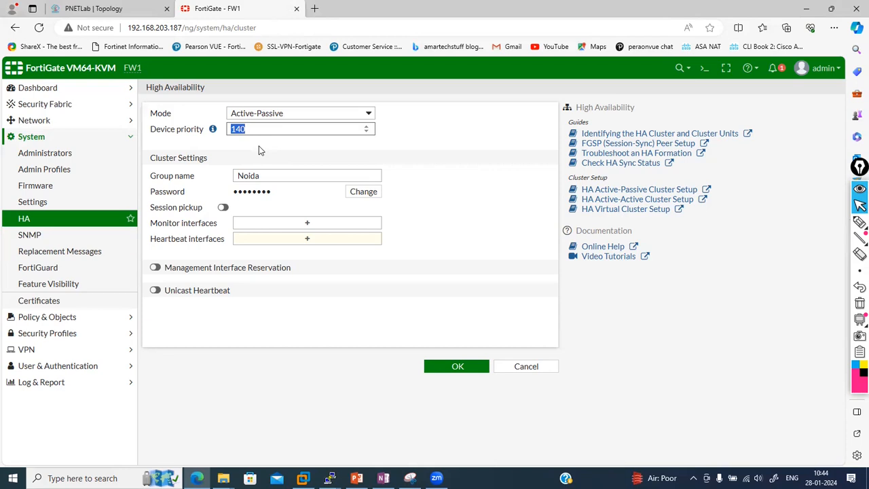
type("1")
left_click_drag(275, 178, 225, 177)
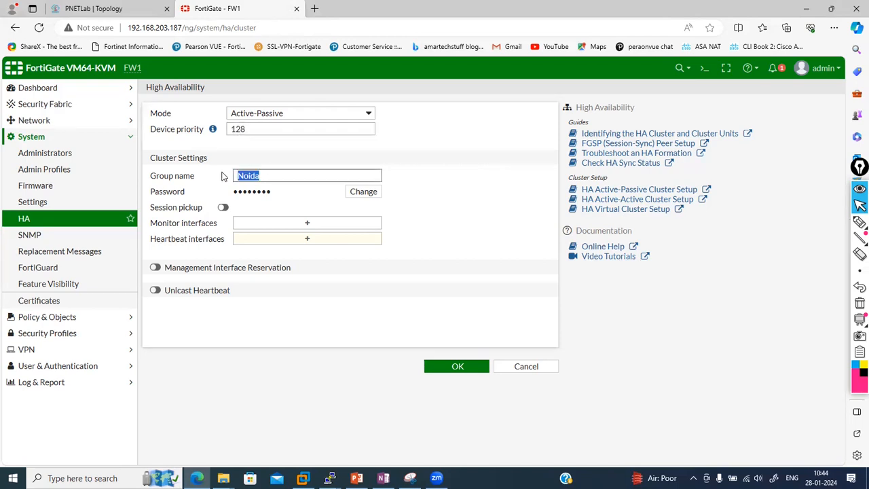
key("BackSpace")
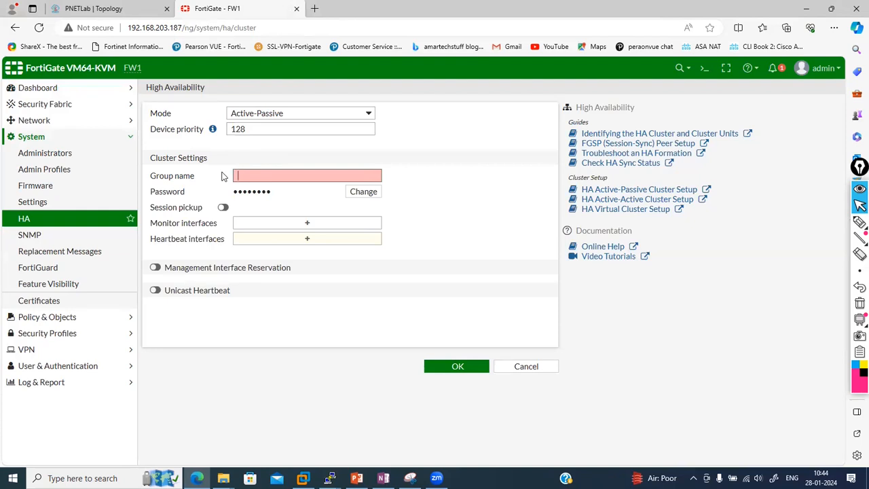
type("Delhi")
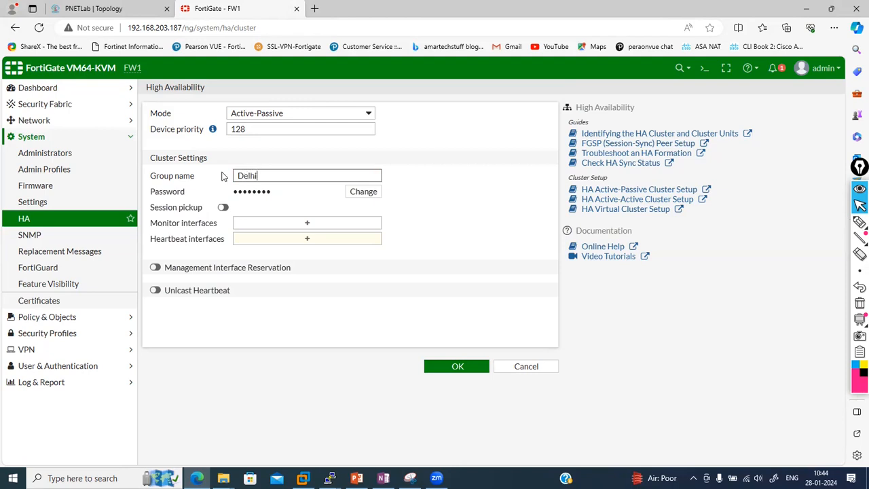
Enter a new cluster password and reveal it in plain text
left_click(347, 195)
left_click(348, 194)
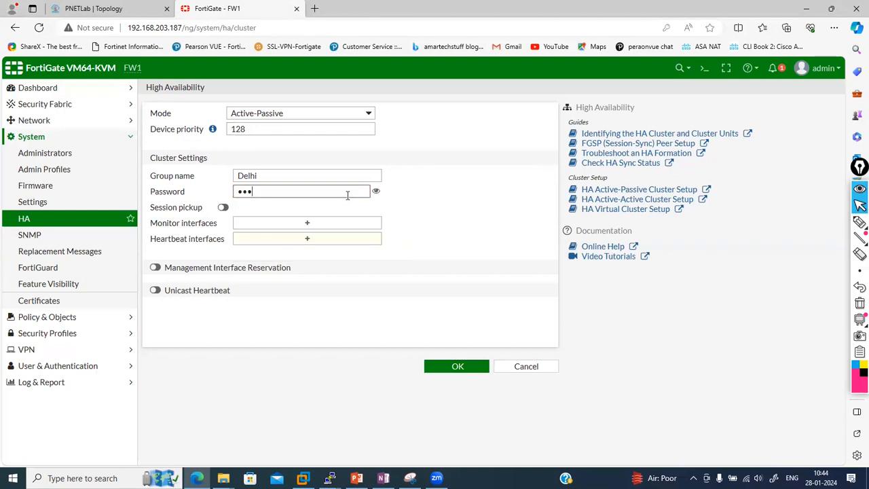
left_click(375, 191)
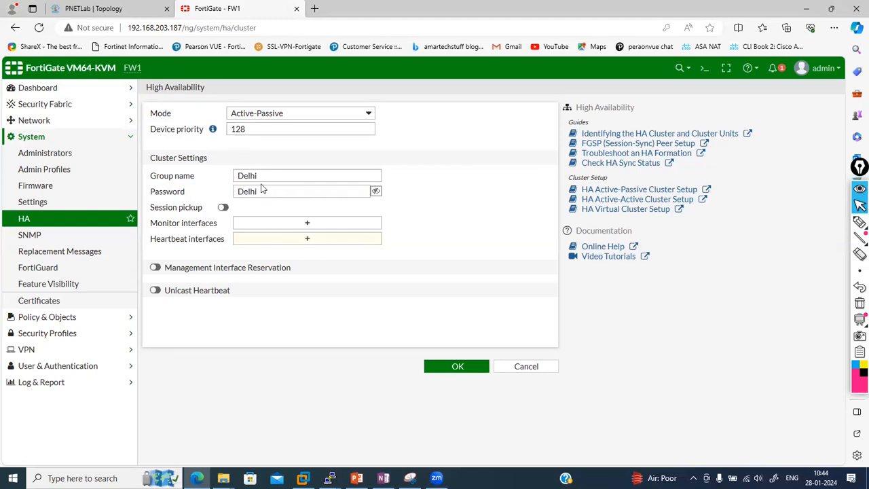
left_click(97, 6)
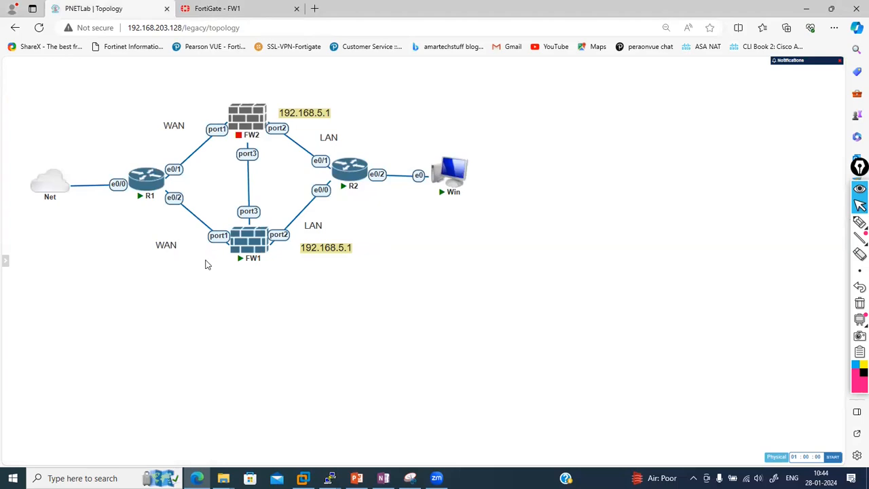
left_click(195, 6)
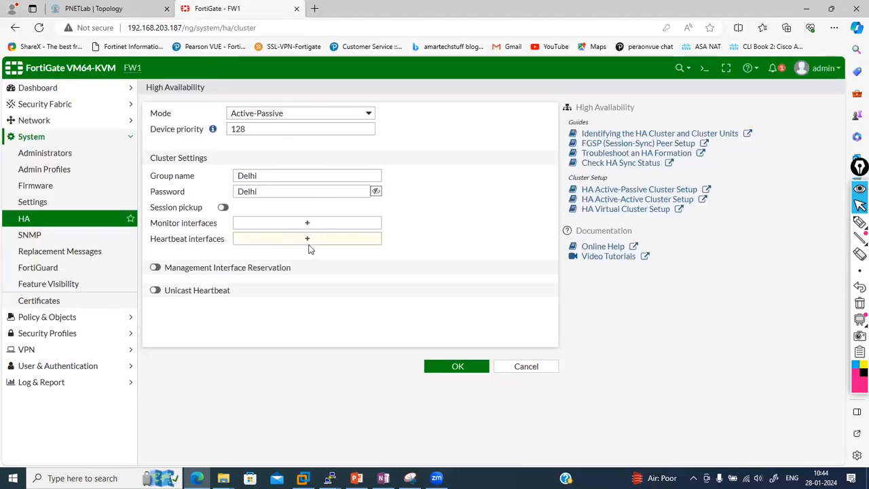
left_click(156, 8)
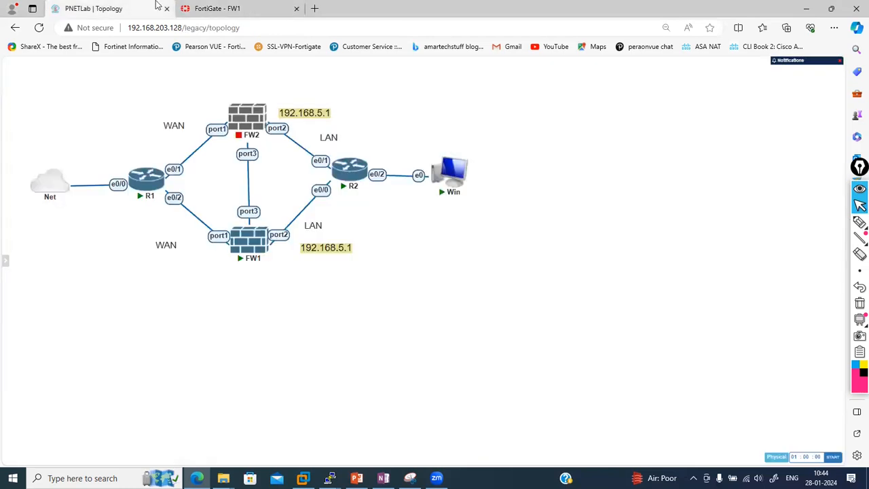
left_click(215, 6)
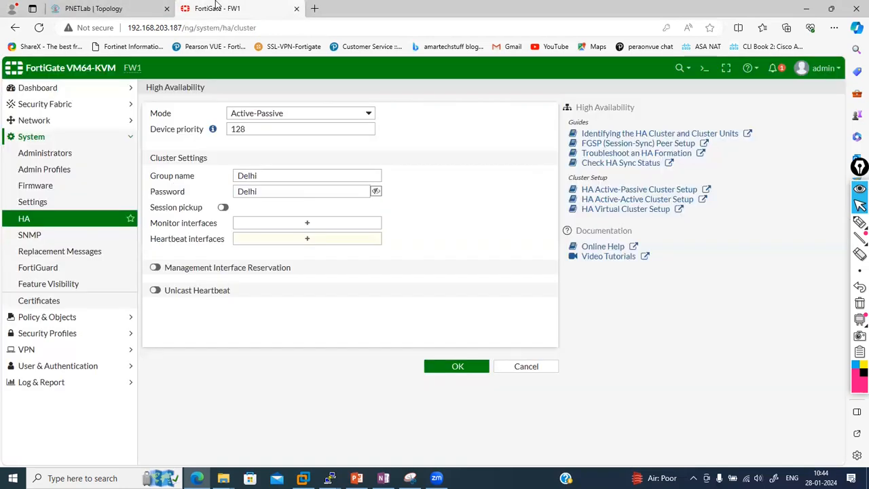
Choose port3 as the heartbeat interface and apply the HA settings
left_click(309, 242)
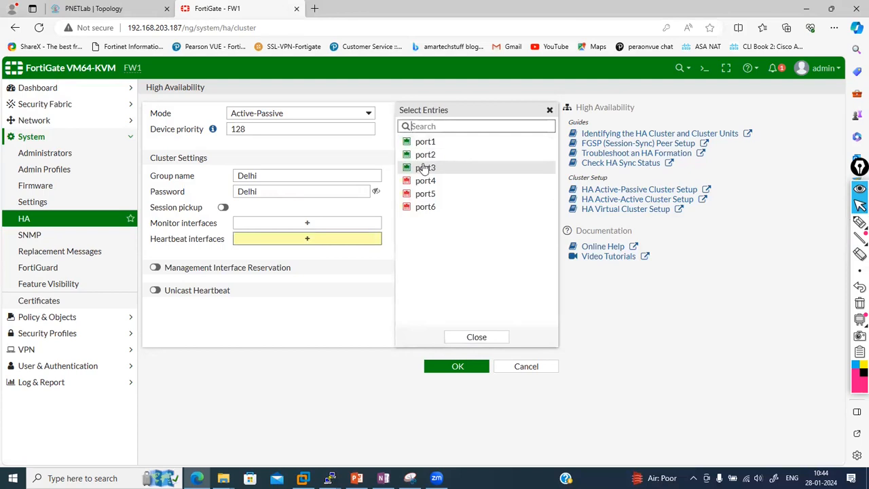
left_click(424, 167)
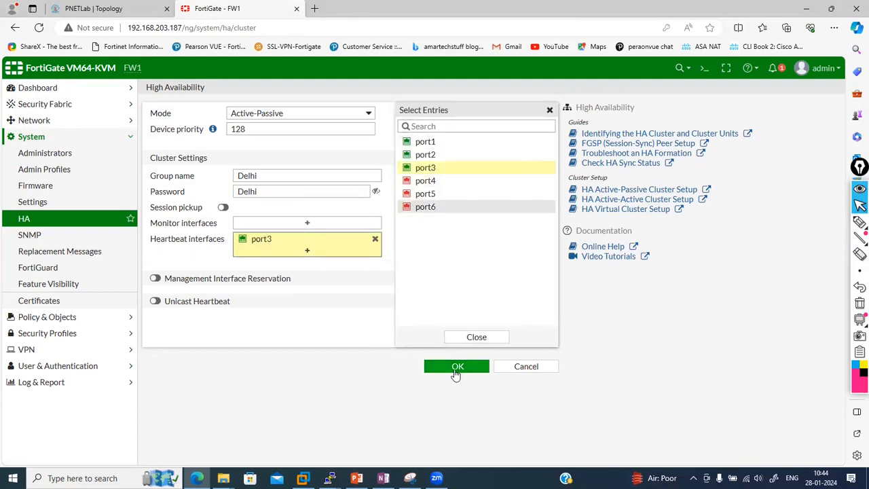
left_click(455, 371)
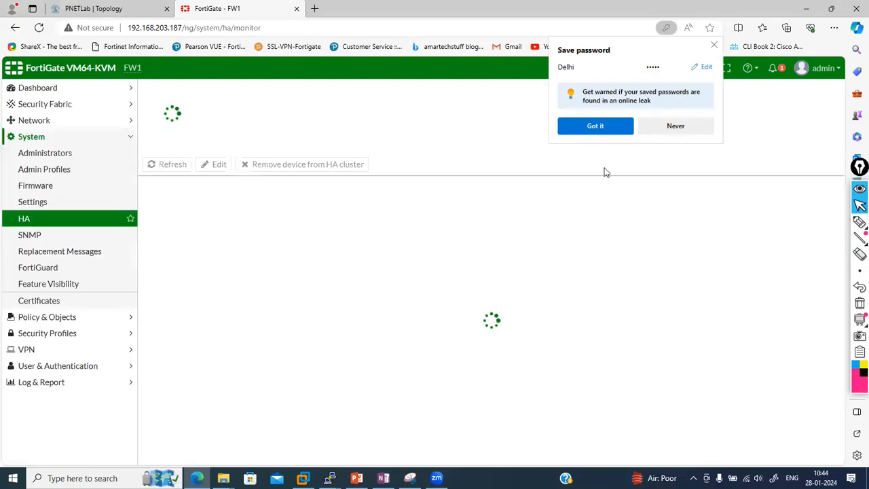
Dismiss the save-password prompt, minimize the CLI console, and reload FW1's HA status page
left_click(713, 45)
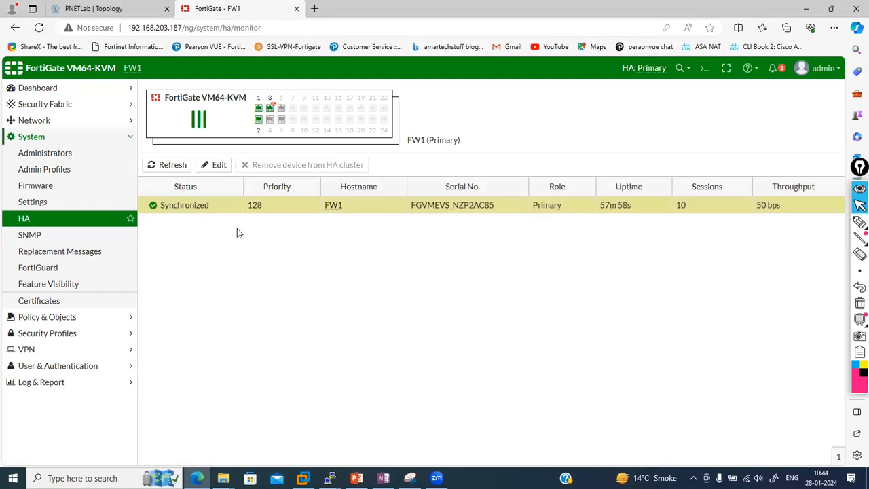
left_click(706, 70)
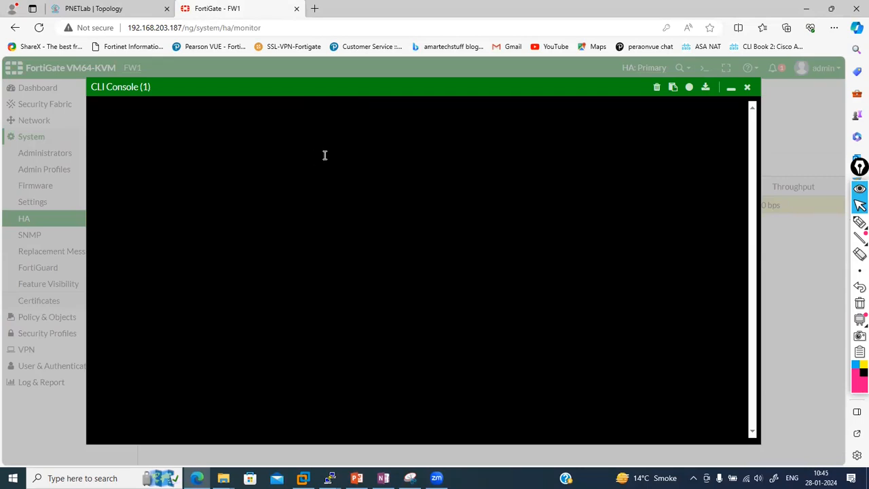
left_click(732, 89)
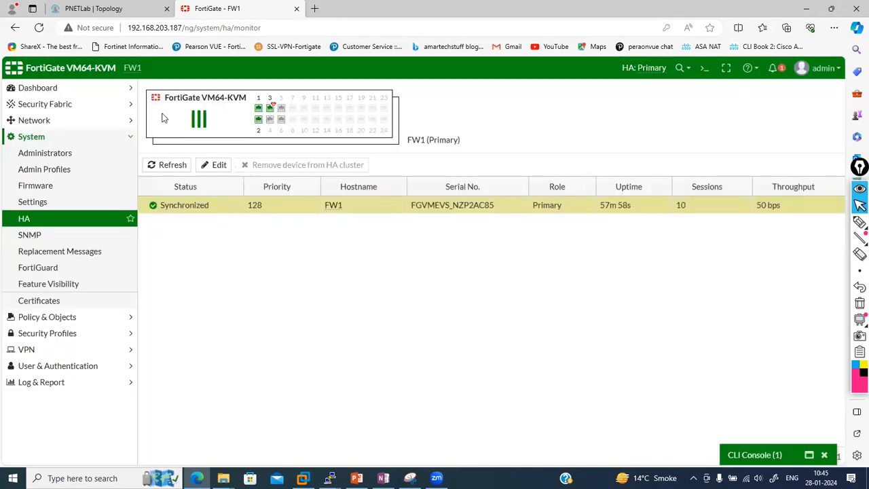
left_click(39, 28)
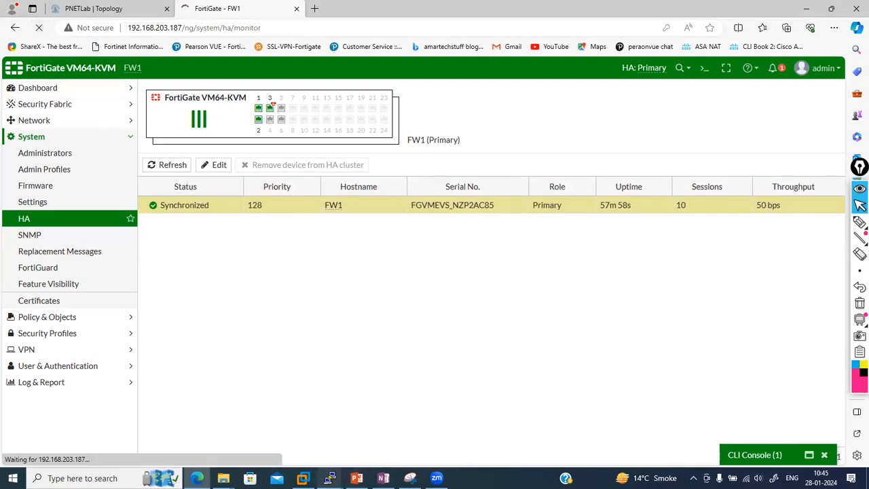
Close one FW1 PuTTY session and run 'get system interface physical' in the other
left_click(330, 478)
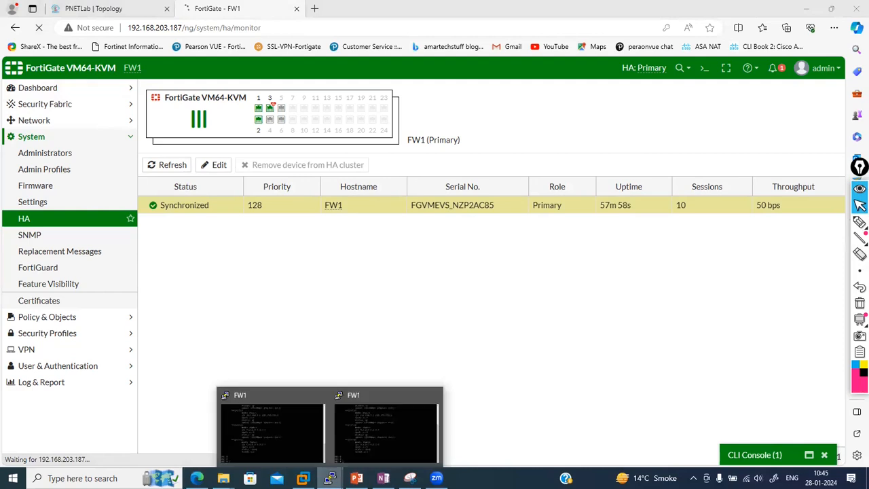
left_click(319, 398)
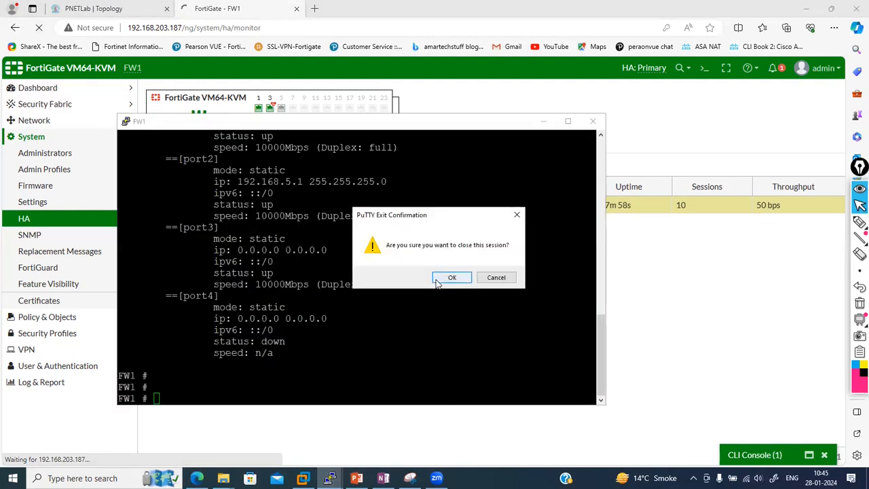
left_click(440, 279)
left_click(329, 478)
type("get system interface physical")
key("Return")
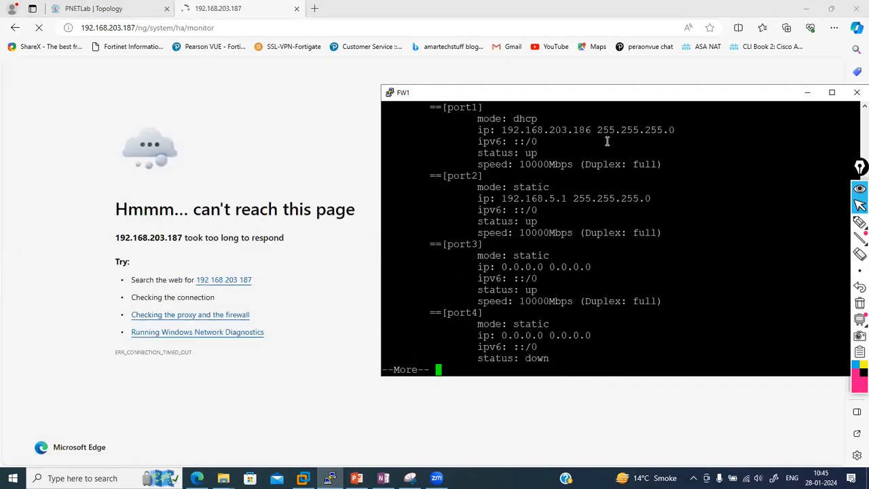
Log into FW1's web GUI at 192.168.203.186 as admin
left_click_drag(132, 28, 360, 29)
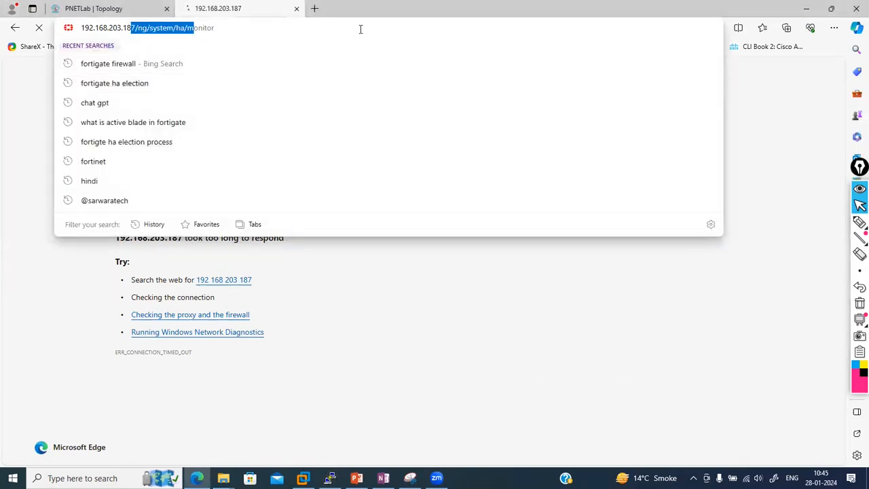
type("6")
key("Return")
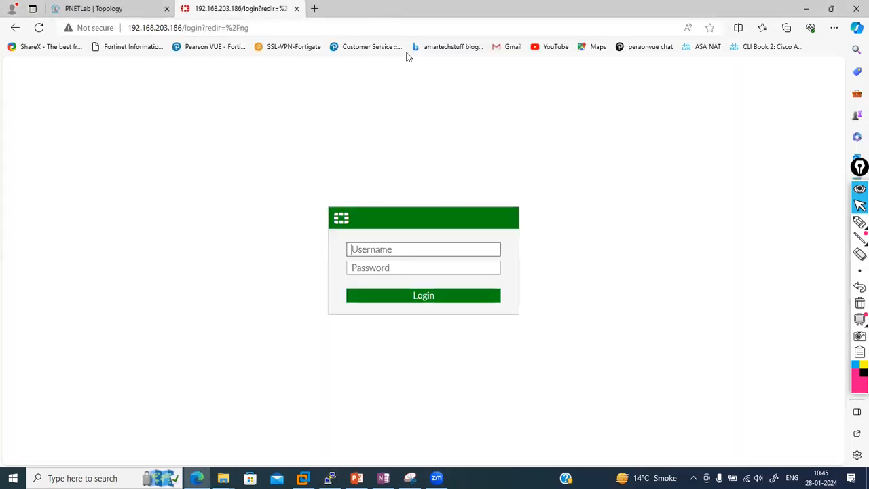
type("admin")
key("Tab")
type("•••••")
key("Return")
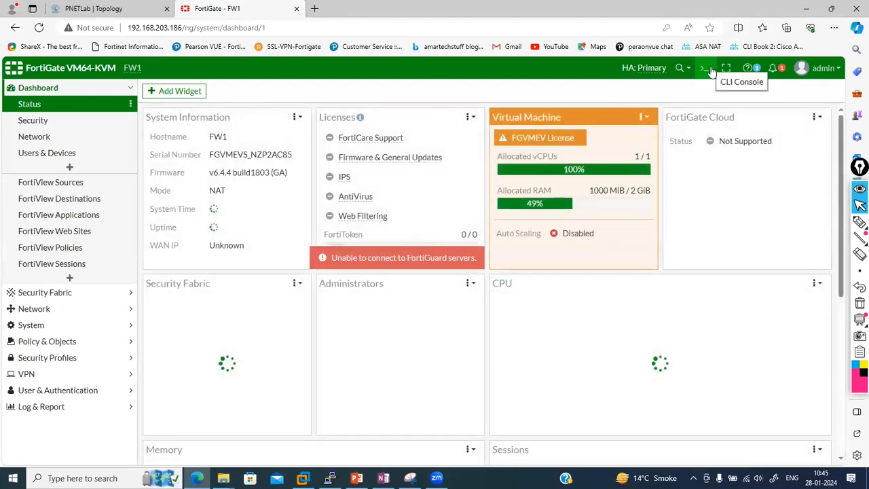
Run 'show system ha' in FW1's CLI console and select the config block
left_click(704, 68)
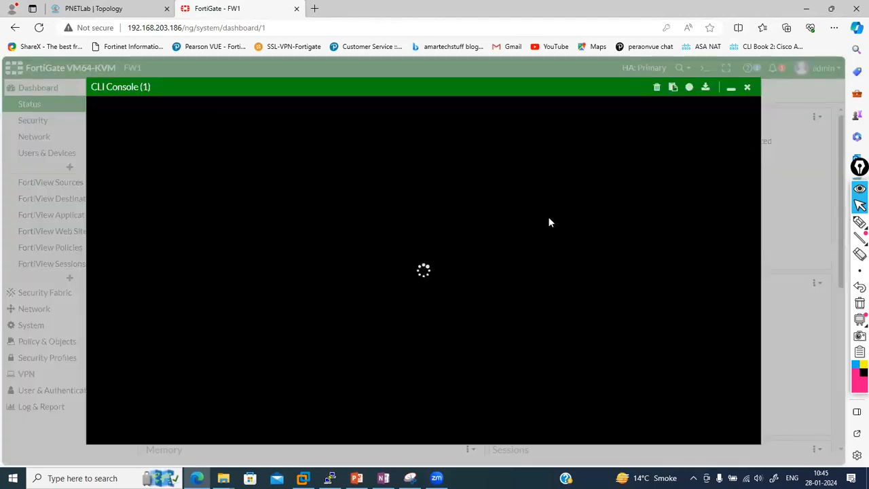
type("show system ha")
key("Return")
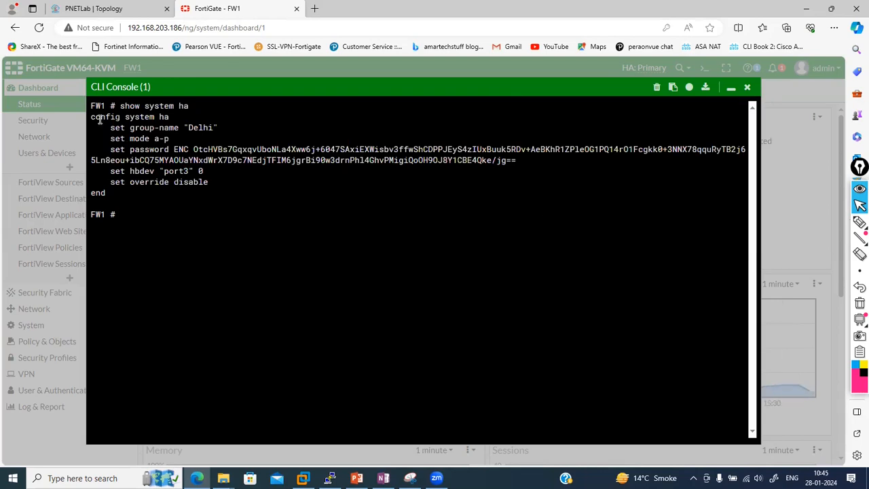
left_click_drag(92, 116, 219, 180)
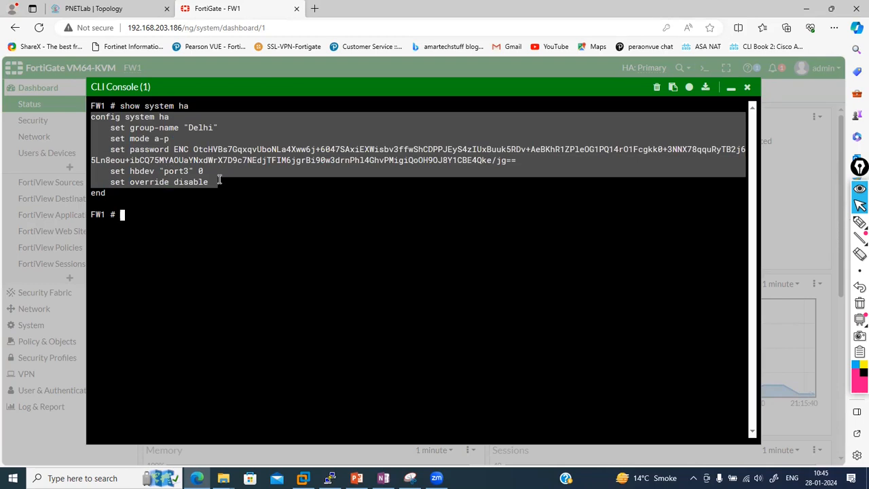
Launch Notepad from the Windows Run dialog
key("super+r")
type("notepad")
key("Return")
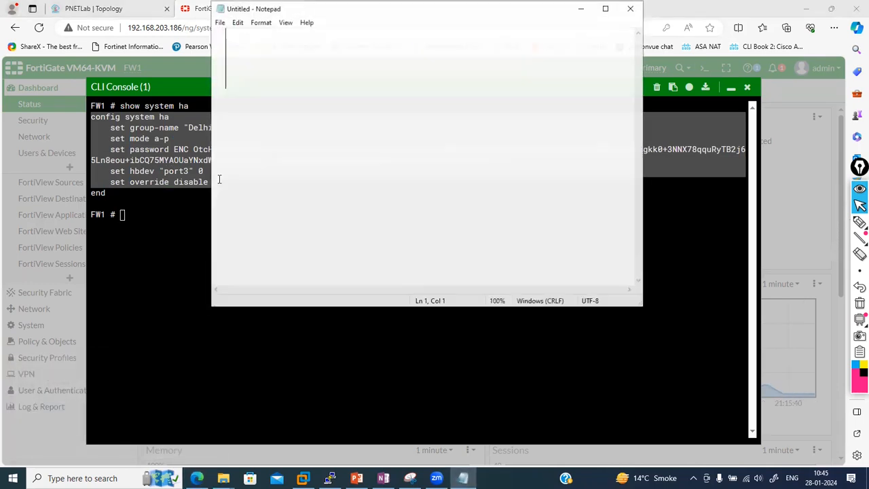
Paste FW1's HA config and replace the encrypted password with the plain-text cluster password
scroll(220, 179, "down", 7)
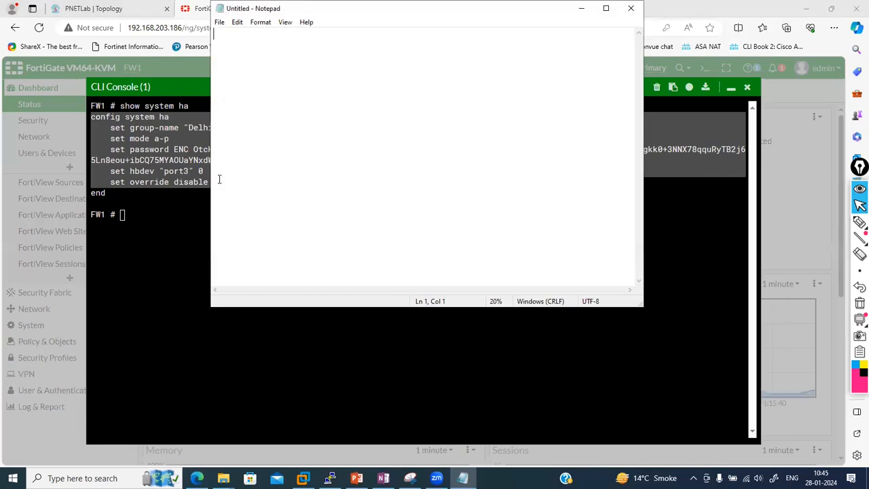
key("ctrl+v")
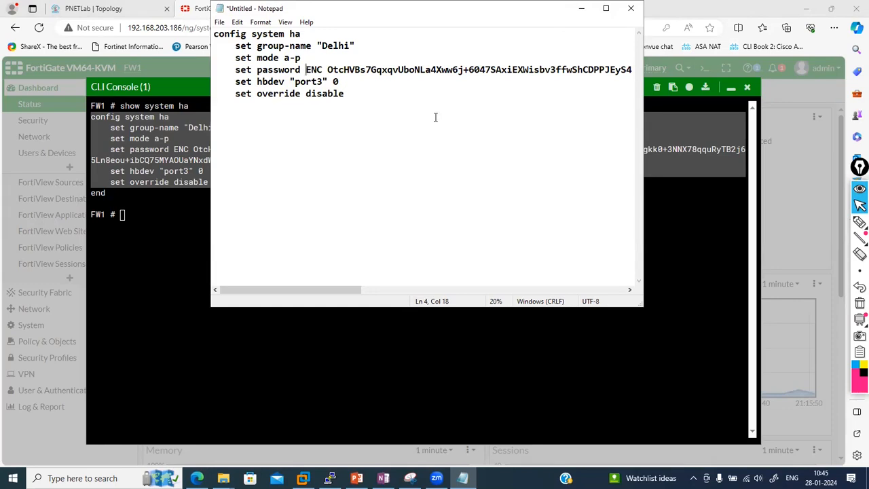
key("shift+Down")
key("shift+Left")
key("shift+Left")
key("shift+Left")
key("shift+Left")
key("shift+Left")
key("shift+Left")
key("shift+Left")
key("shift+Left")
key("shift+Left")
key("shift+Left")
key("shift+Left")
key("shift+Left")
key("shift+Left")
key("shift+Left")
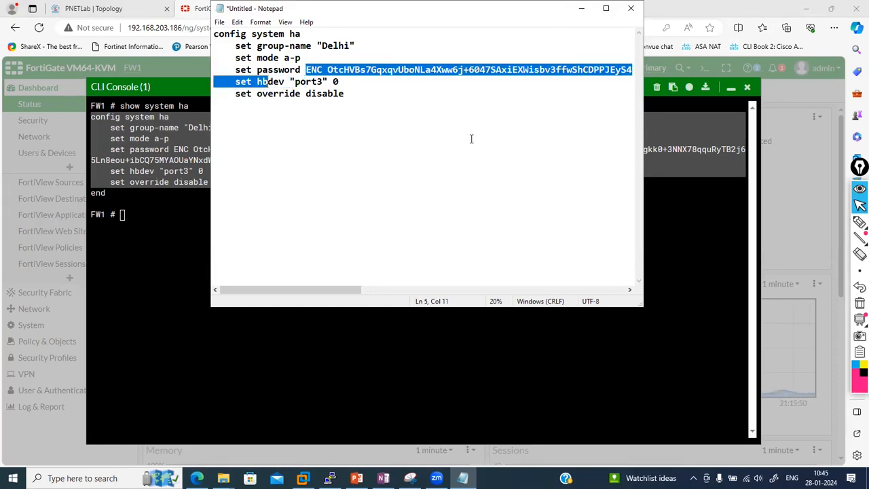
key("shift+Left")
key("shift+Left")
key("shift+Left")
key("shift+Left")
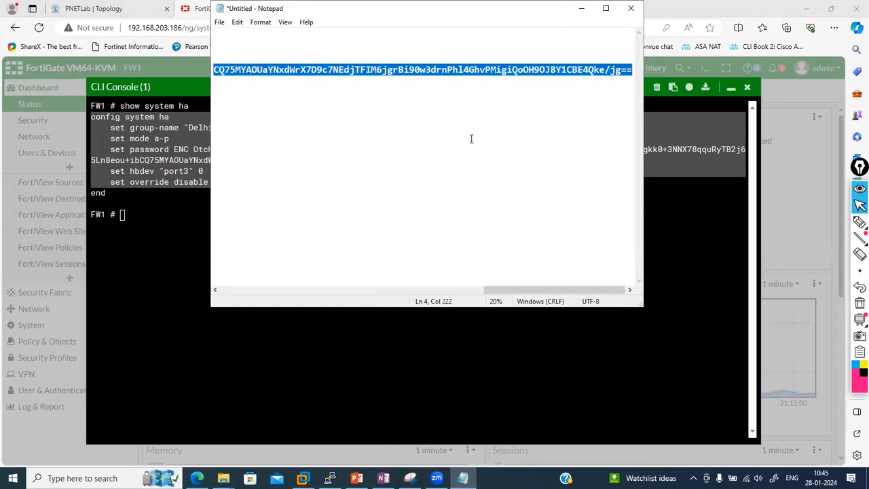
key("Delete")
type("Delhi")
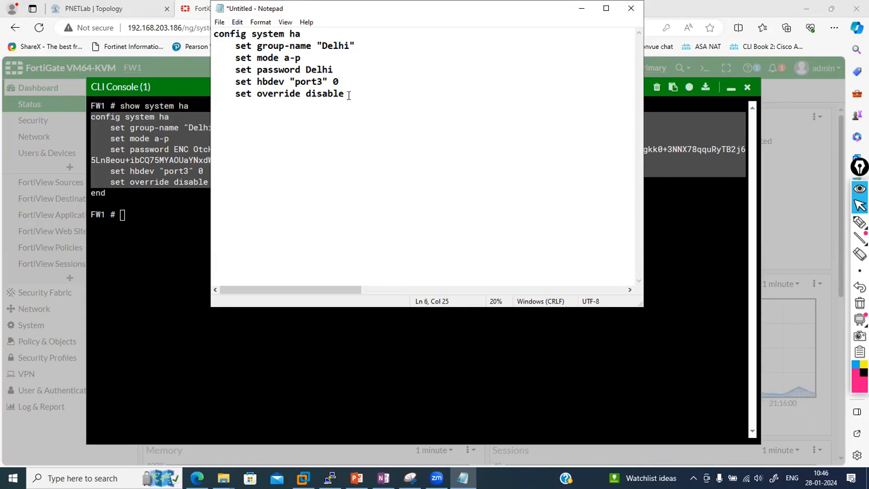
Add a closing 'end' line, select the whole config block, and return to the PNETLab topology
key("Return")
type("end")
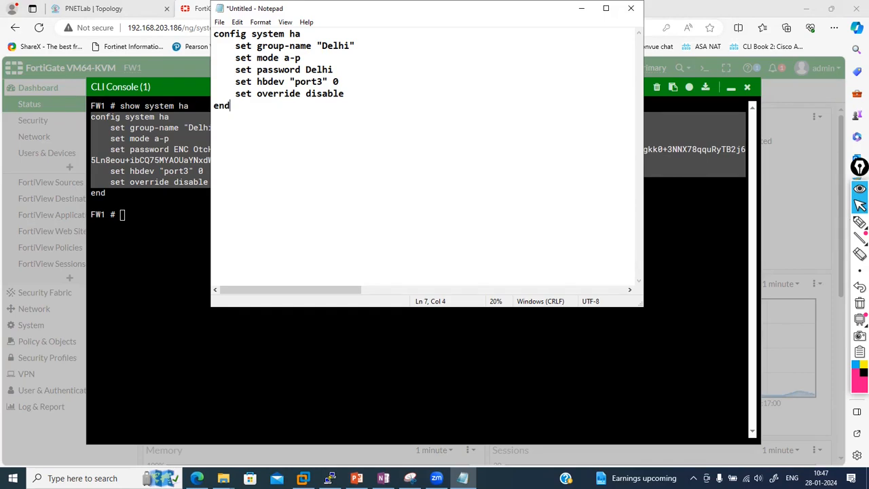
key("ctrl+a")
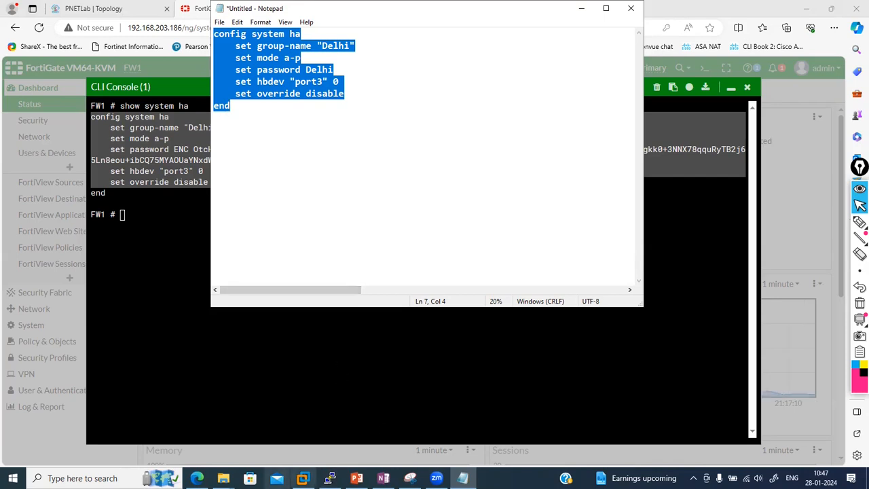
left_click(120, 7)
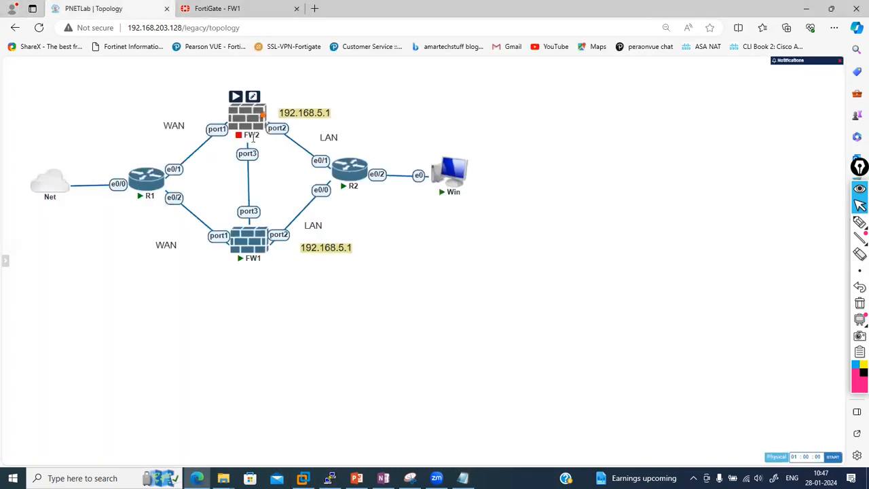
Start the FW2 node, open its console, and minimize it while it boots
right_click(246, 115)
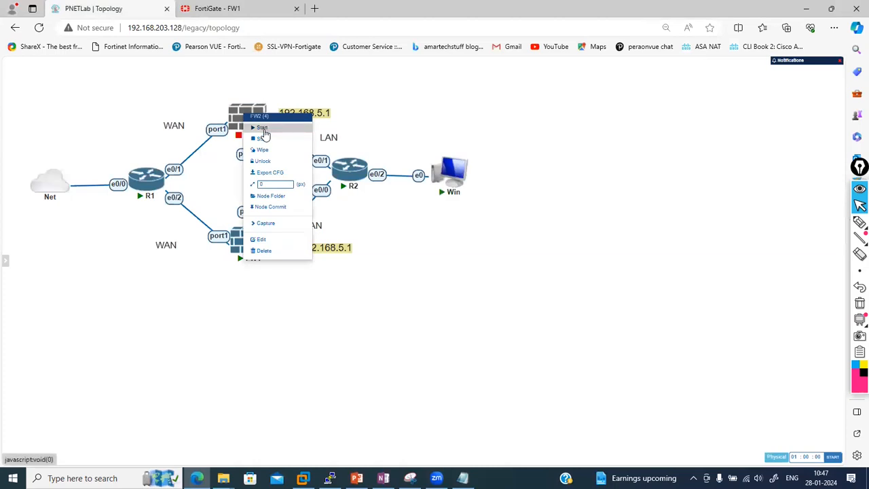
left_click(263, 129)
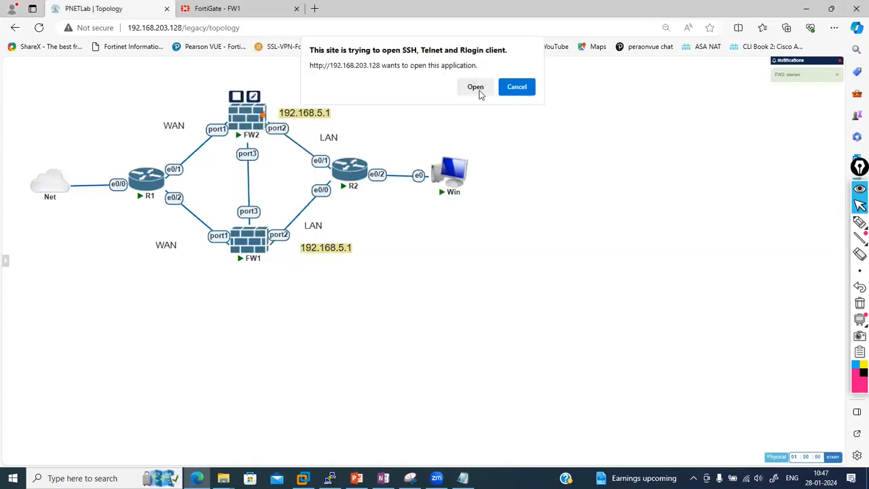
left_click(480, 91)
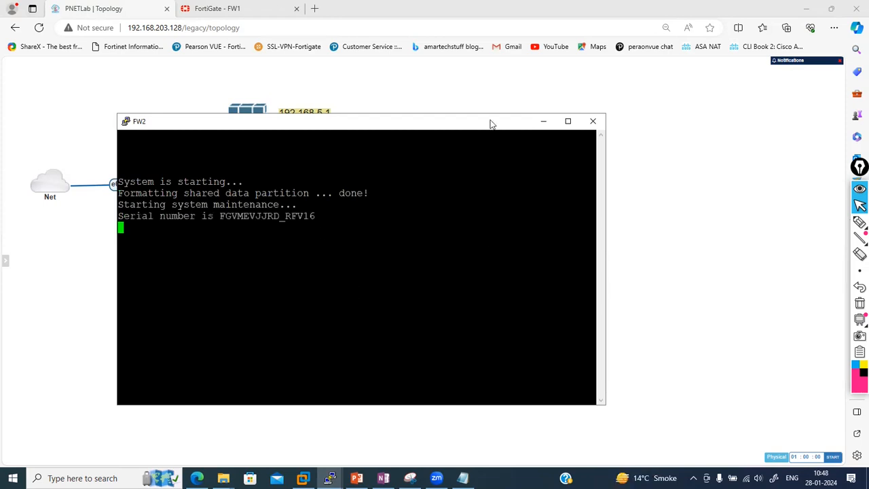
left_click(544, 121)
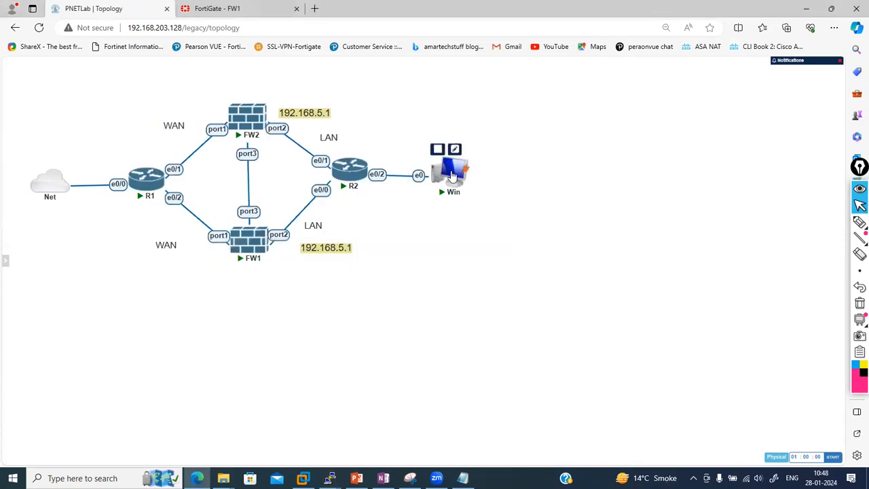
Connect to the Win machine over VNC and log in to Windows with its password
left_click(449, 175)
left_click(476, 86)
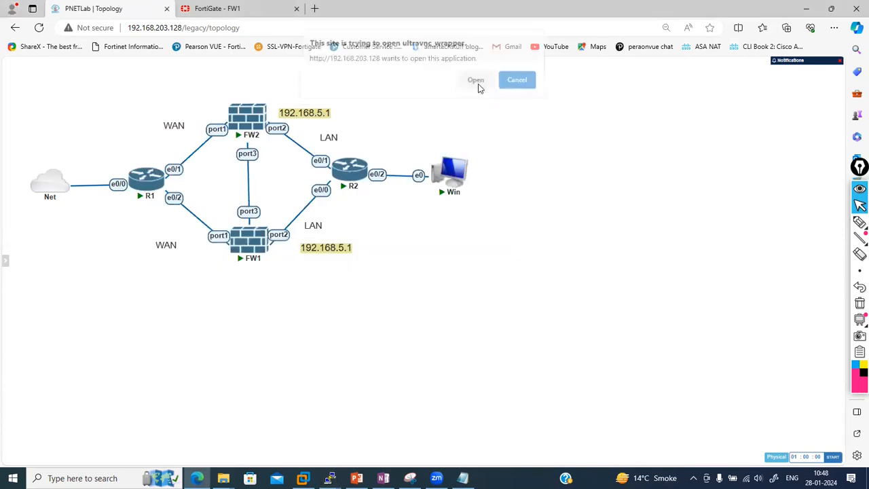
type("•")
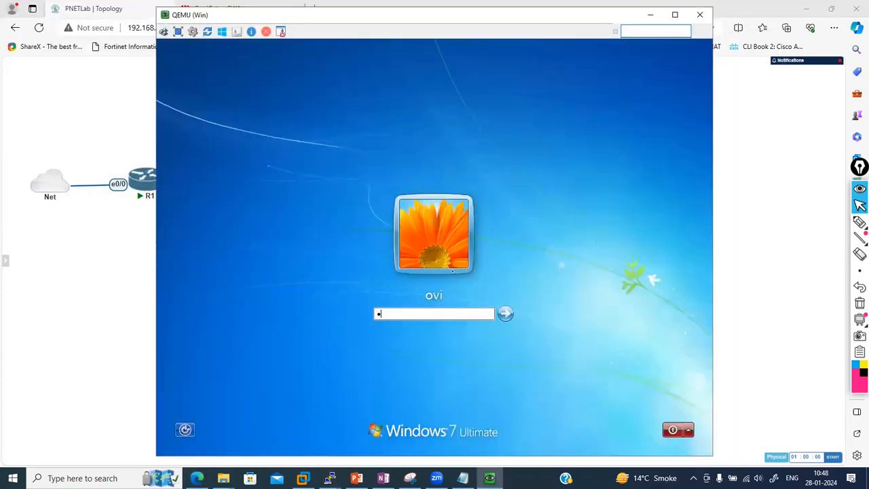
type("••")
key("Return")
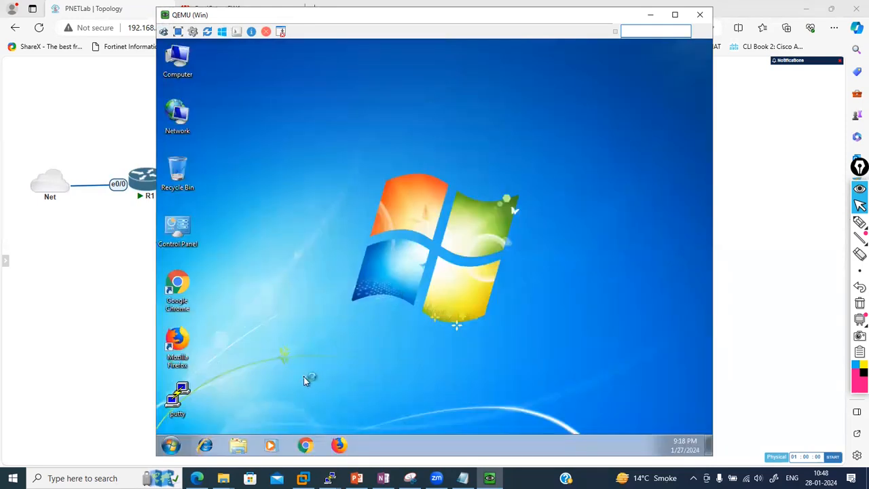
Run a continuous 'ping 8.8.8.8 -t' from cmd, then minimize the VM window
left_click(172, 447)
type("cmd")
key("Return")
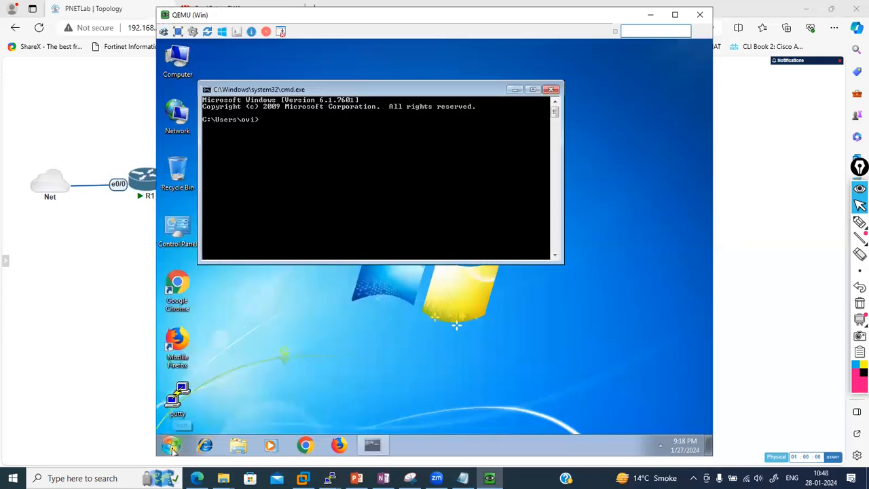
type("ping ")
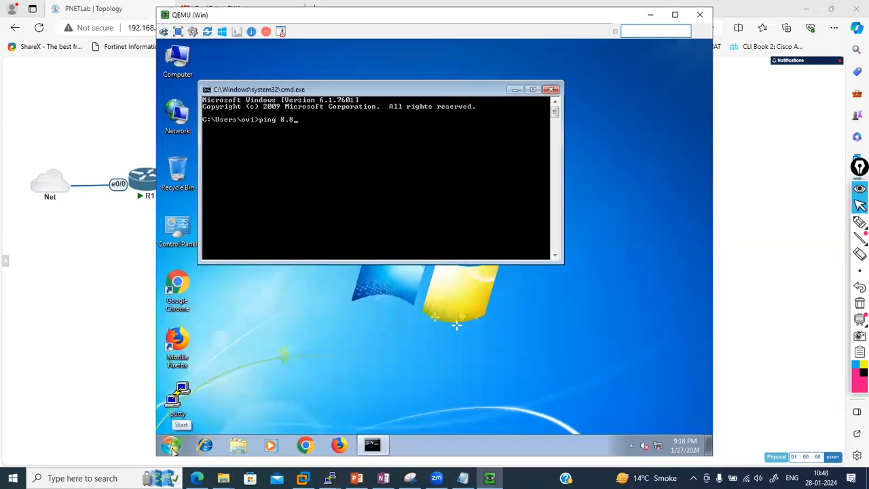
type("8.8.8.8 -t")
key("Return")
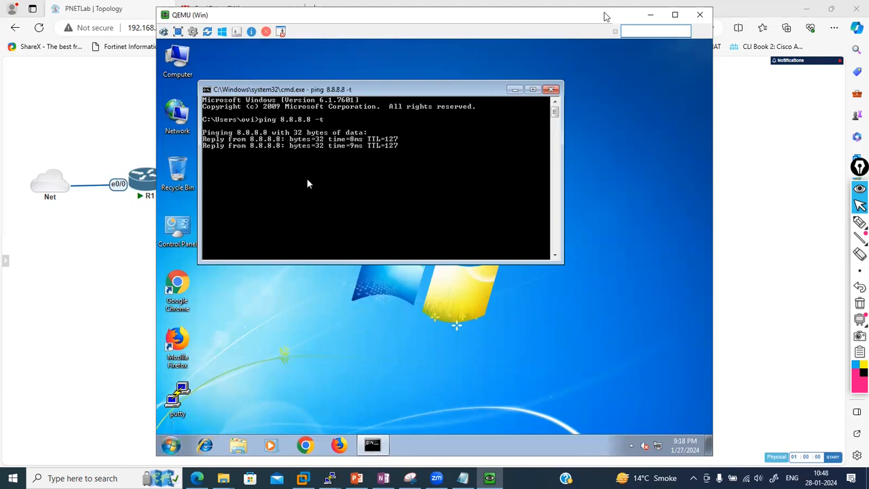
left_click(649, 14)
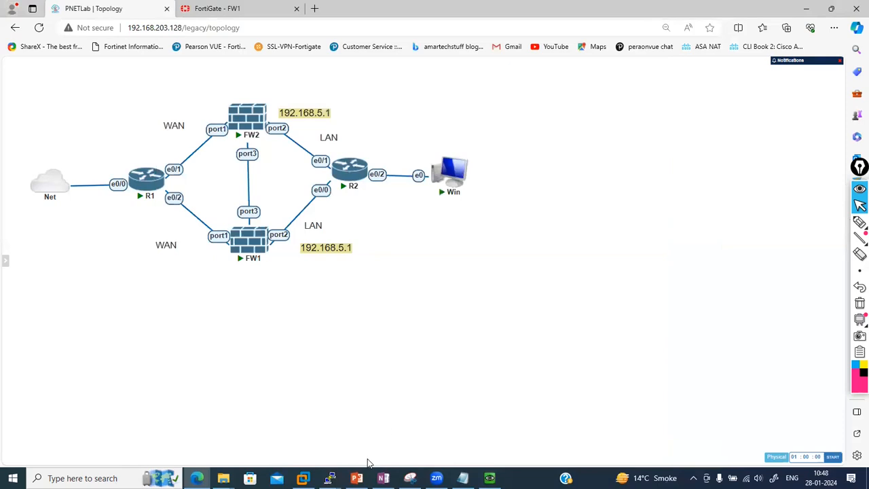
Log in to the FW2 console as admin and set a new admin password
mouse_move(330, 478)
left_click(363, 439)
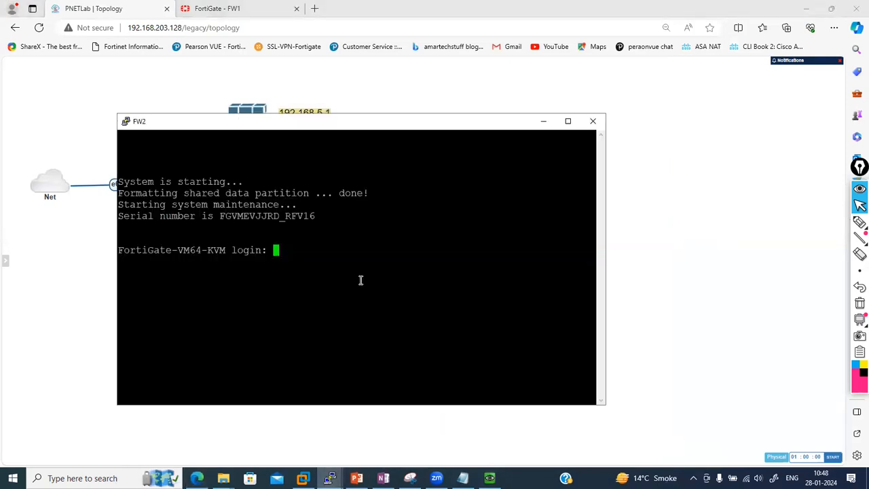
type("admin")
key("Return")
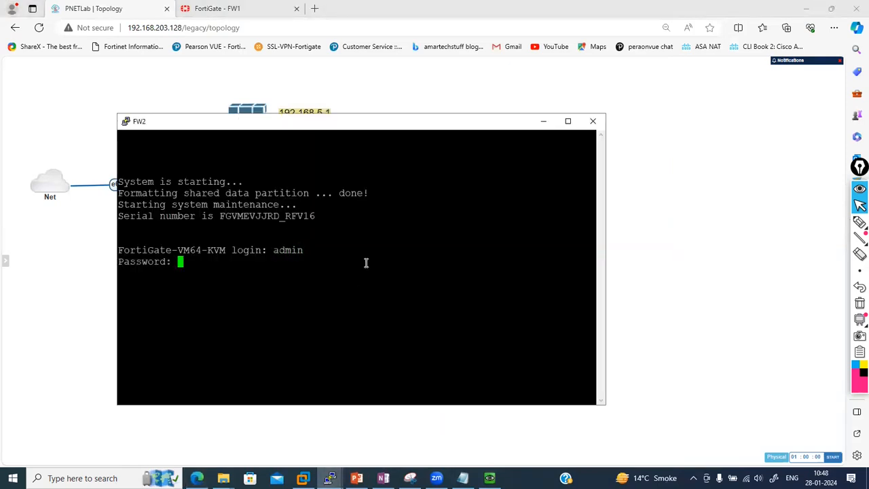
key("Return")
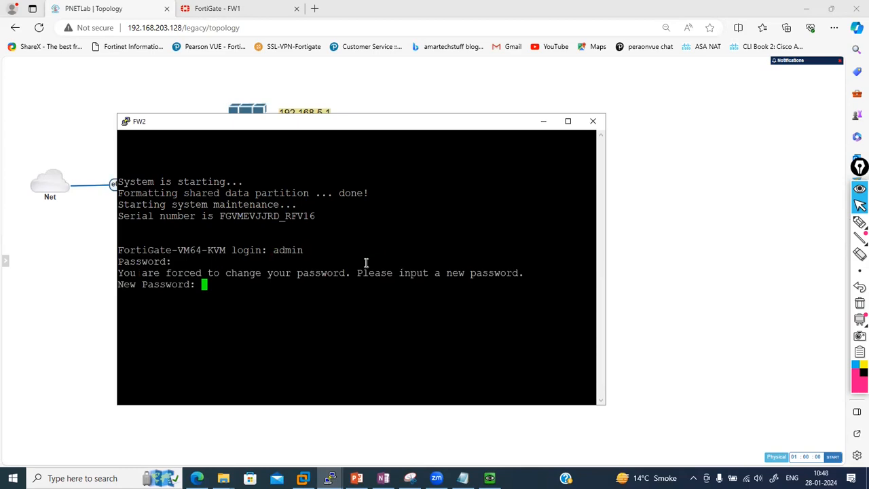
key("Return")
key("Return")
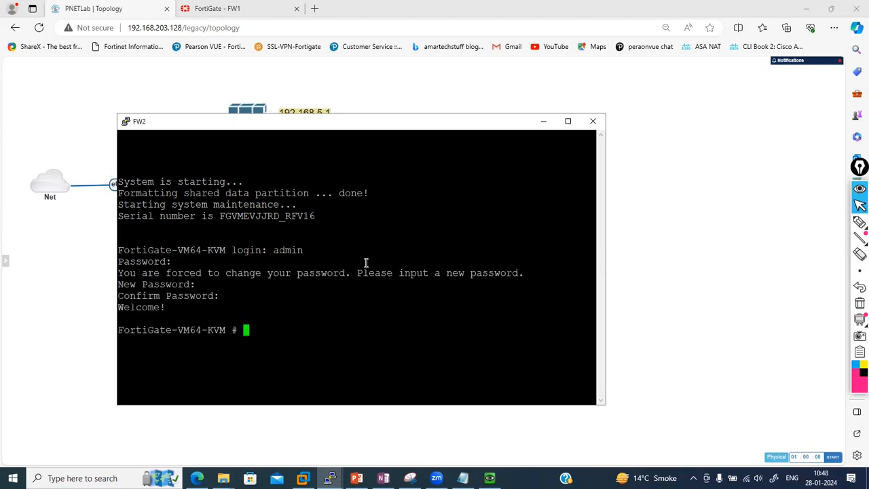
type("config system global")
key("Return")
Set FW2's hostname to FW2 in global config, save, and hide the console
type("s")
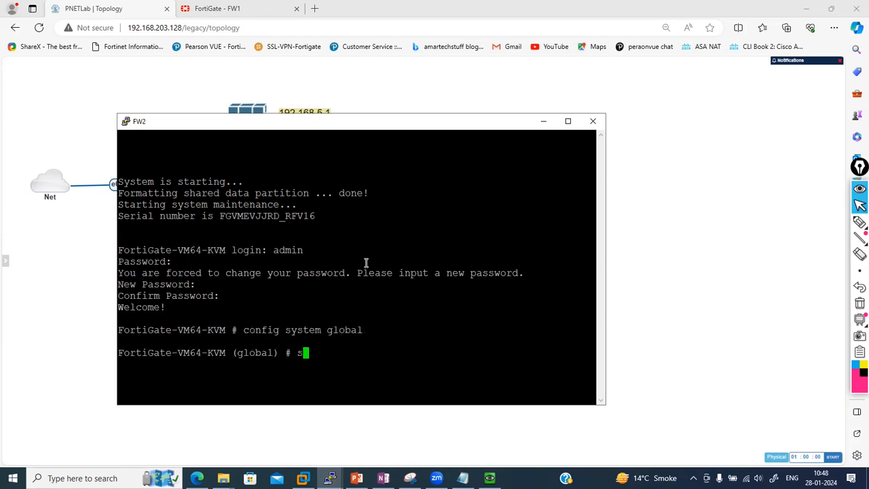
type("et hostname F")
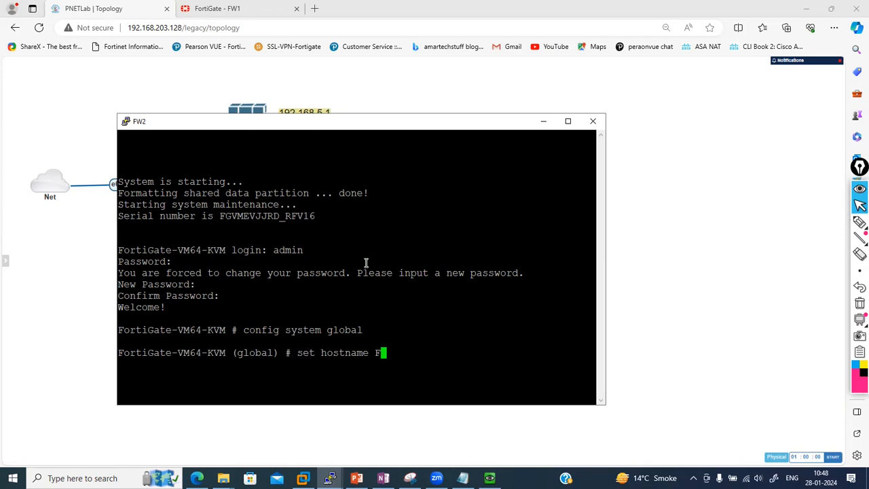
type("W2")
key("Return")
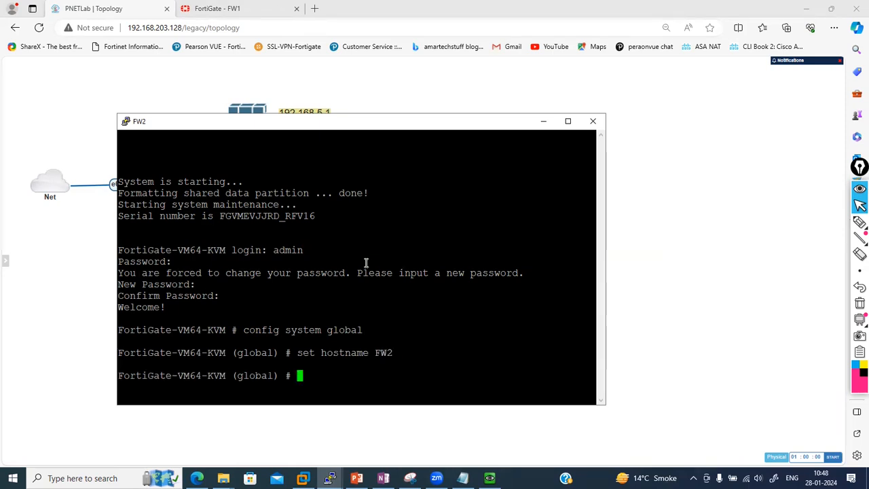
type("end")
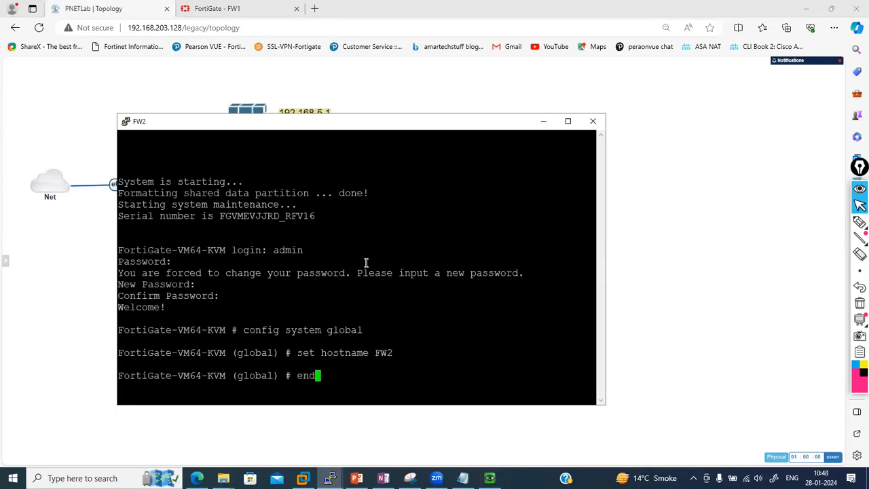
key("Return")
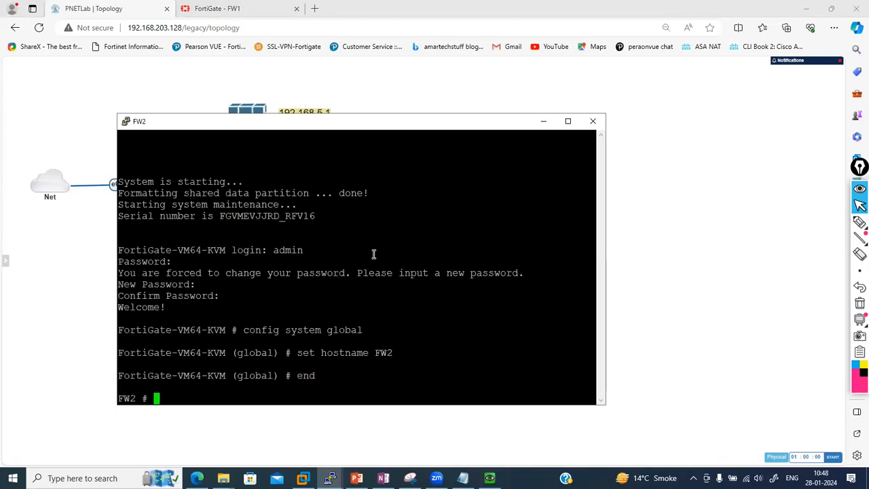
left_click(541, 122)
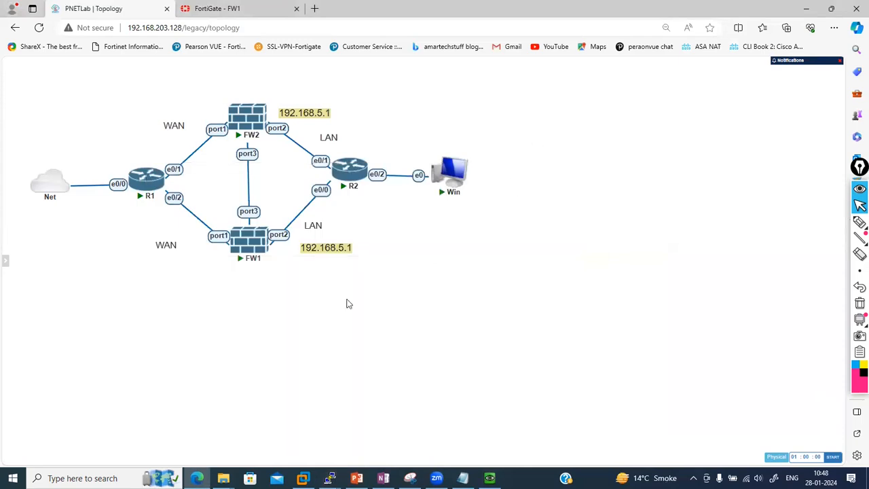
Paste the Notepad HA block (group Delhi, active-passive, heartbeat port3) into FW2 and apply it
left_click(330, 478)
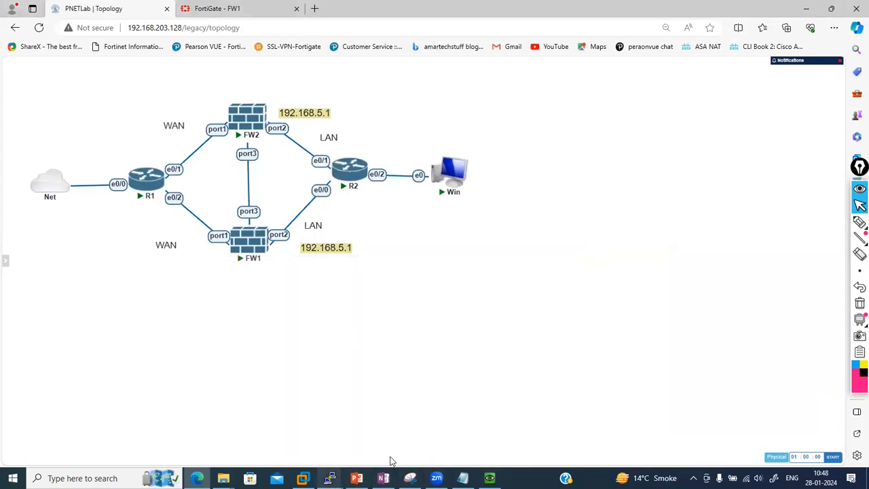
left_click(463, 478)
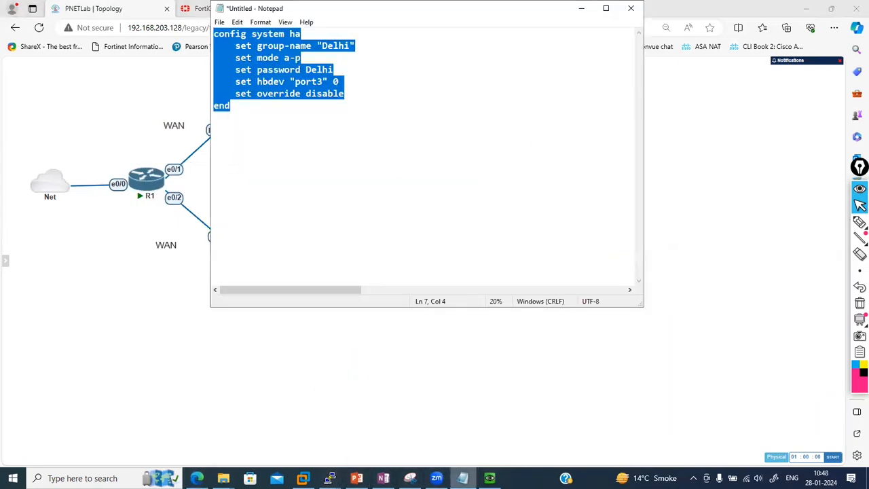
left_click(330, 478)
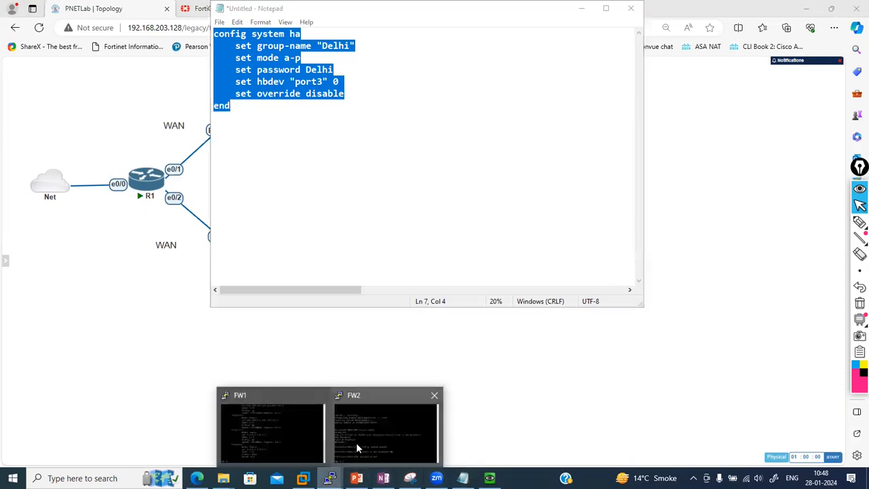
left_click(360, 438)
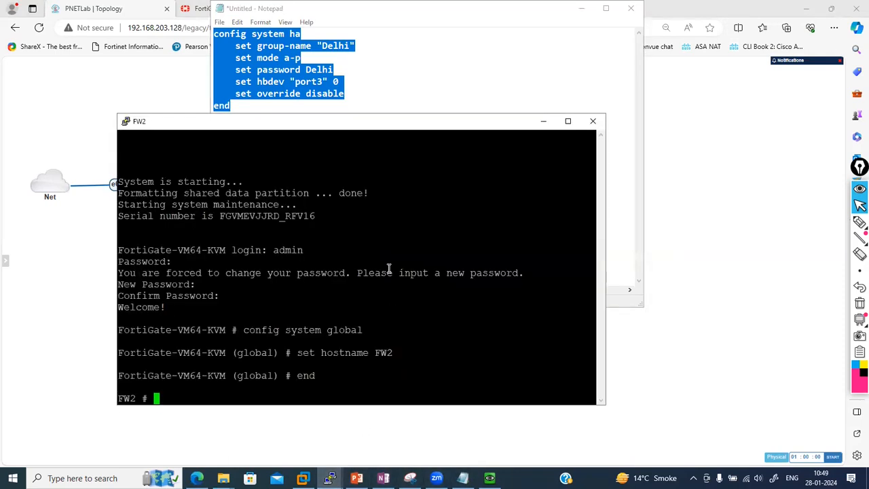
right_click(389, 268)
key("Return")
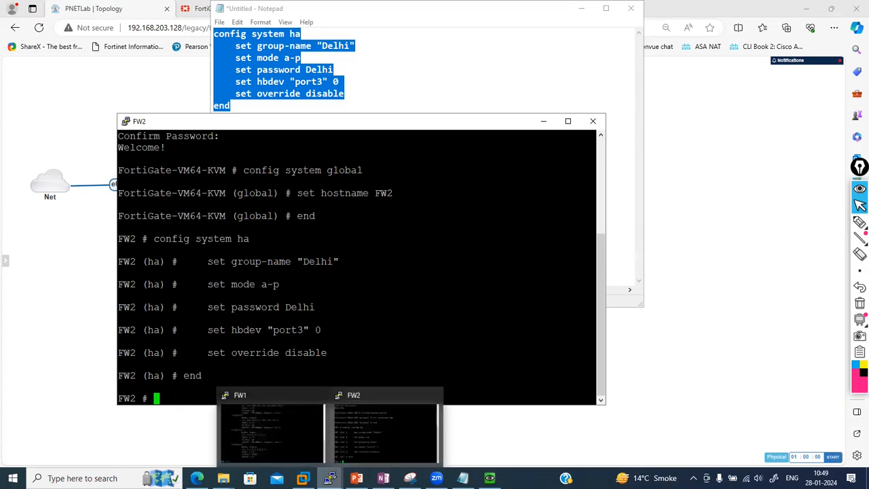
Arrange the FW1 and FW2 consoles and watch FW2's external files sync messages
left_click(262, 426)
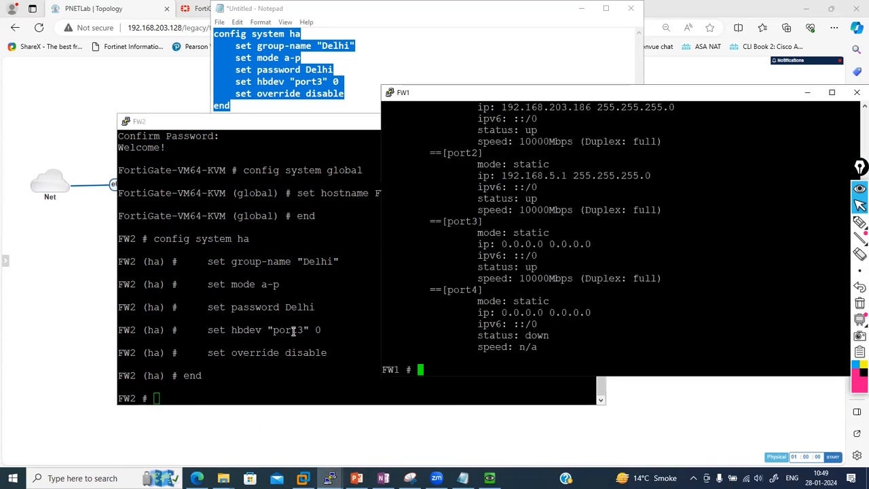
left_click(257, 133)
left_click_drag(255, 127, 188, 108)
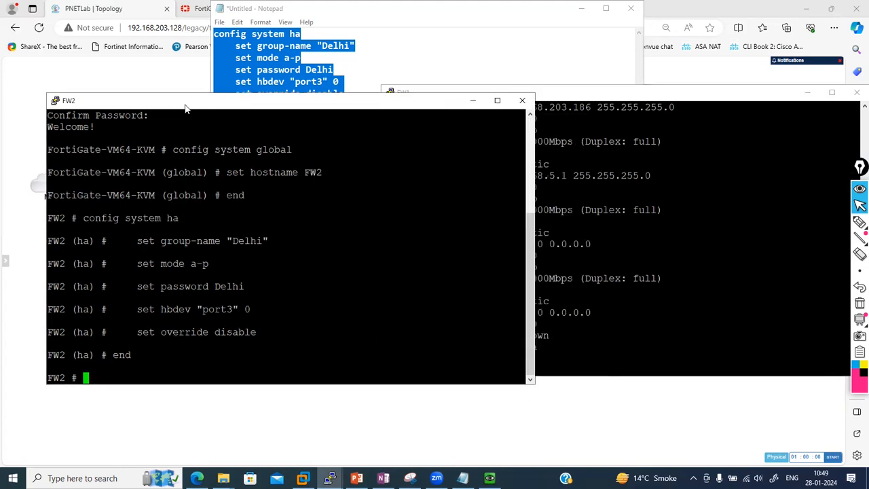
left_click(601, 171)
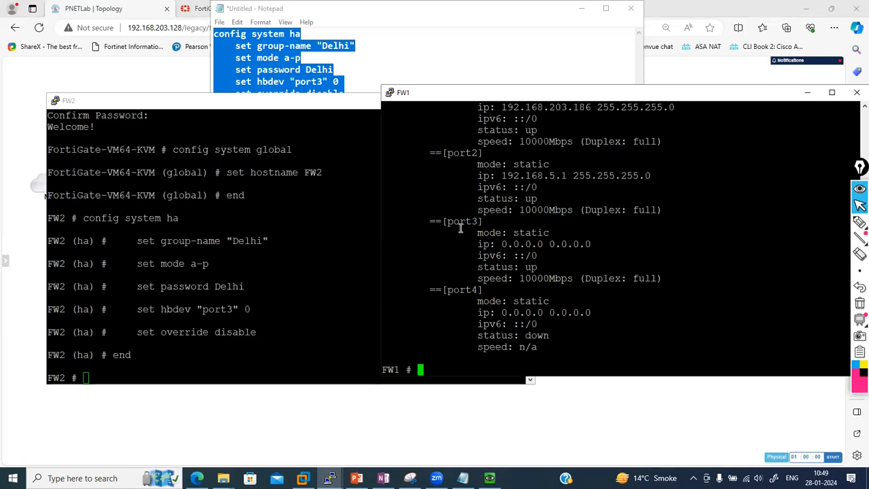
left_click(211, 297)
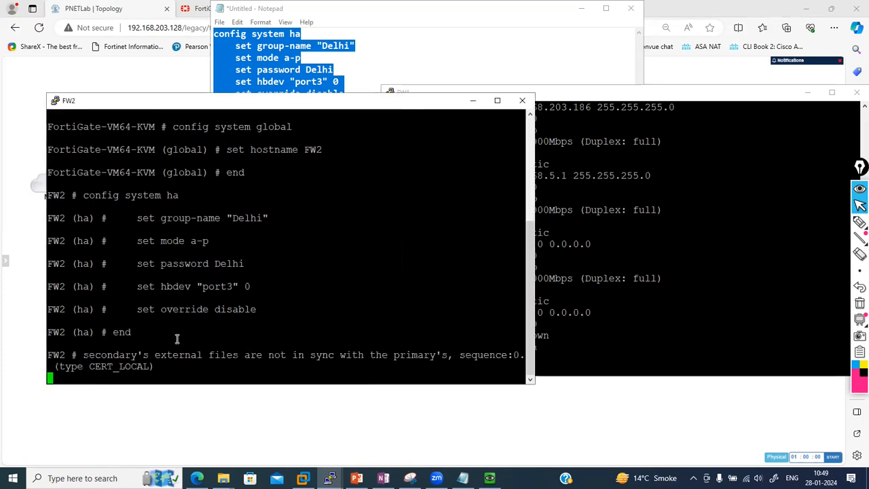
left_click_drag(84, 355, 154, 367)
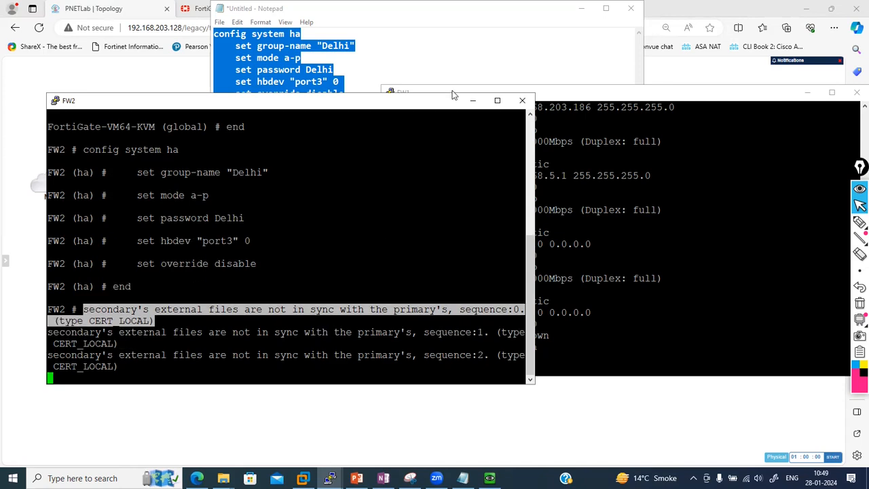
left_click(560, 49)
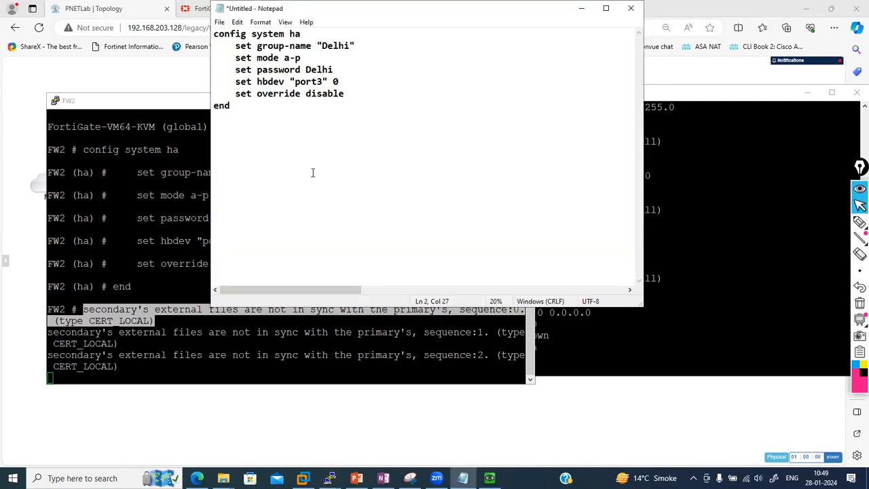
left_click(175, 276)
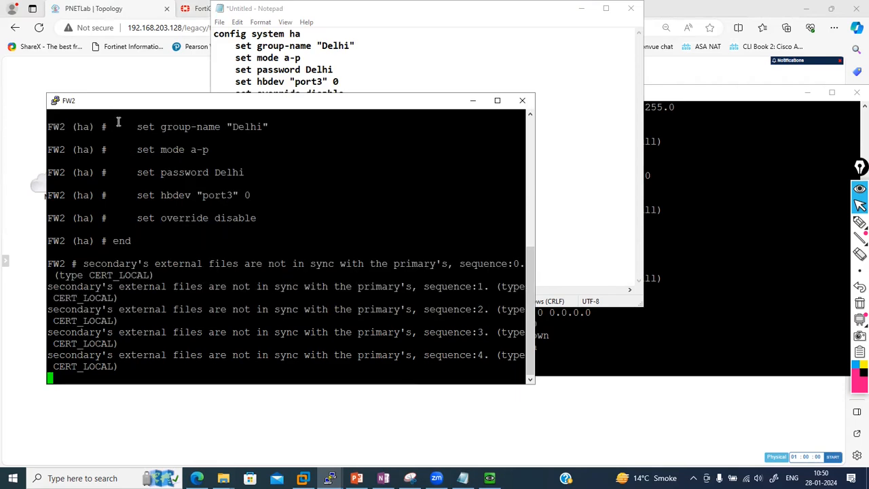
left_click(74, 72)
Open System > HA on FW1's web GUI, showing FW1 primary and FW2 out-of-sync secondary
left_click(230, 8)
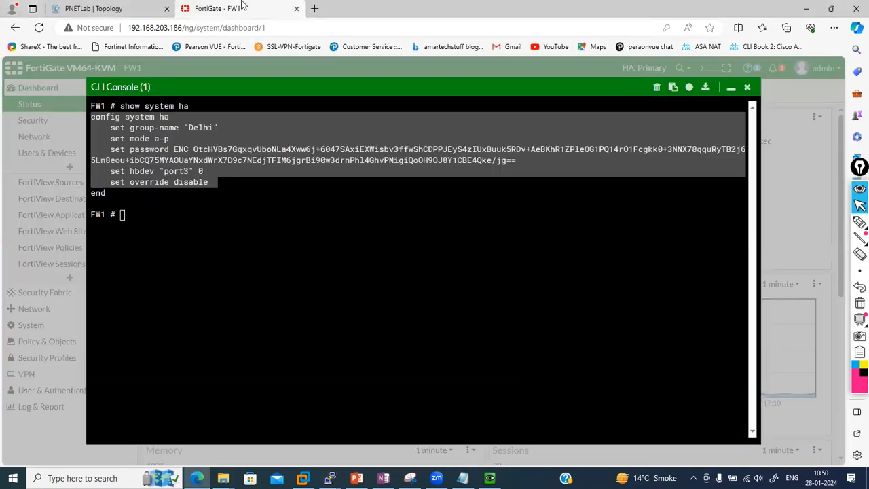
left_click(731, 87)
left_click(62, 325)
left_click(34, 218)
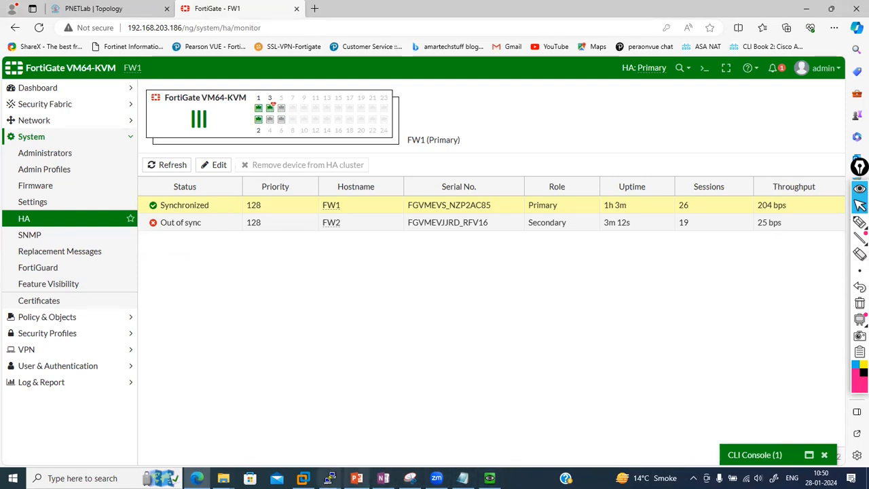
Check the FW1 and FW2 consoles, then refresh the HA monitor; FW2 remains out of sync
left_click(330, 477)
left_click(252, 418)
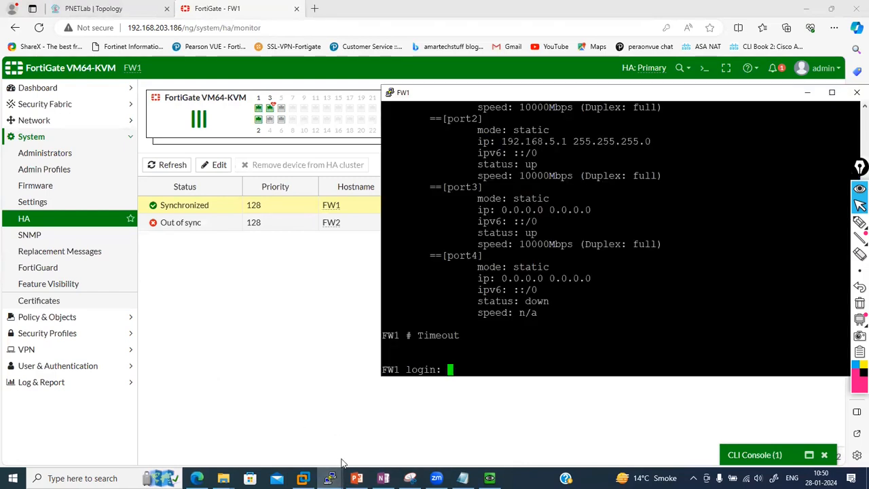
left_click(330, 478)
left_click(386, 425)
key("Return")
key("Return")
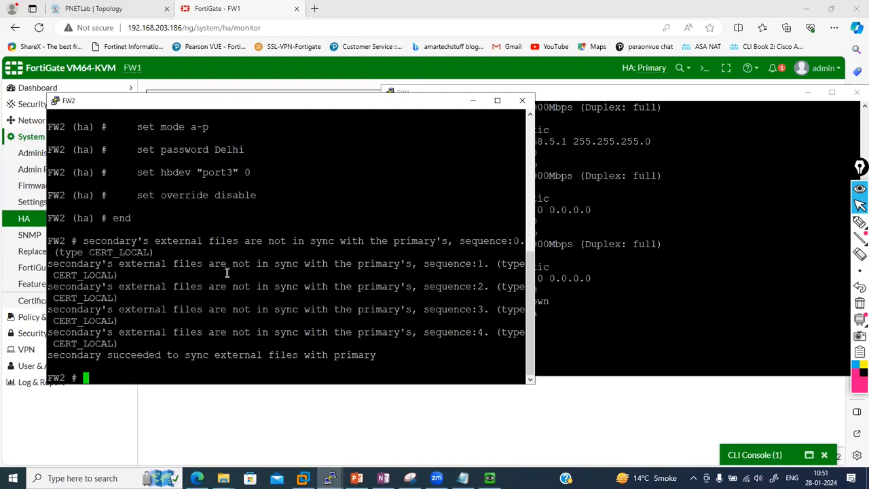
left_click(644, 242)
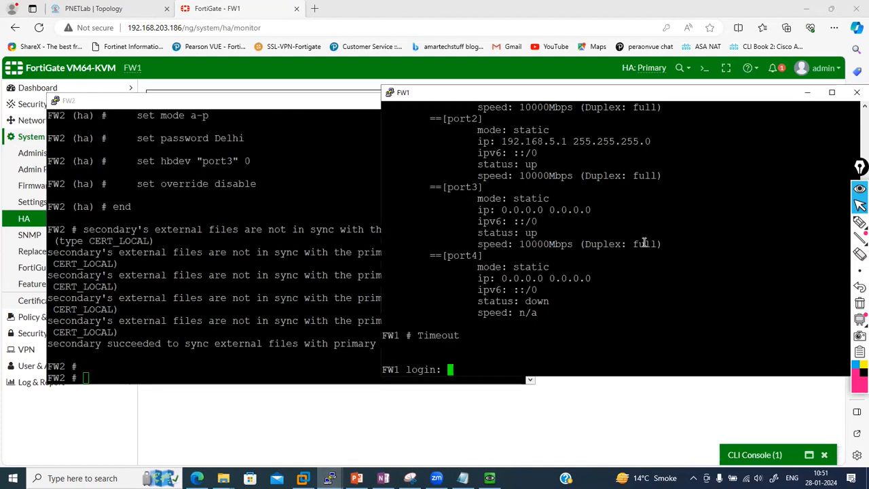
key("Return")
key("Return")
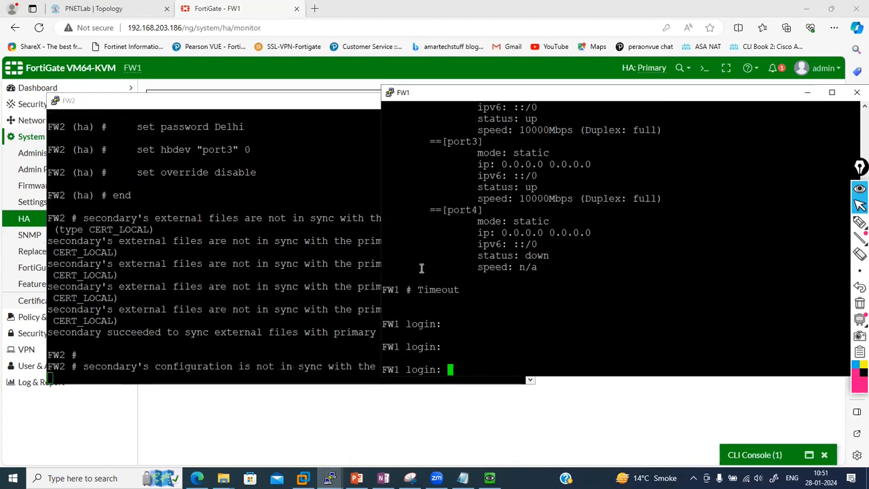
left_click(300, 291)
key("Return")
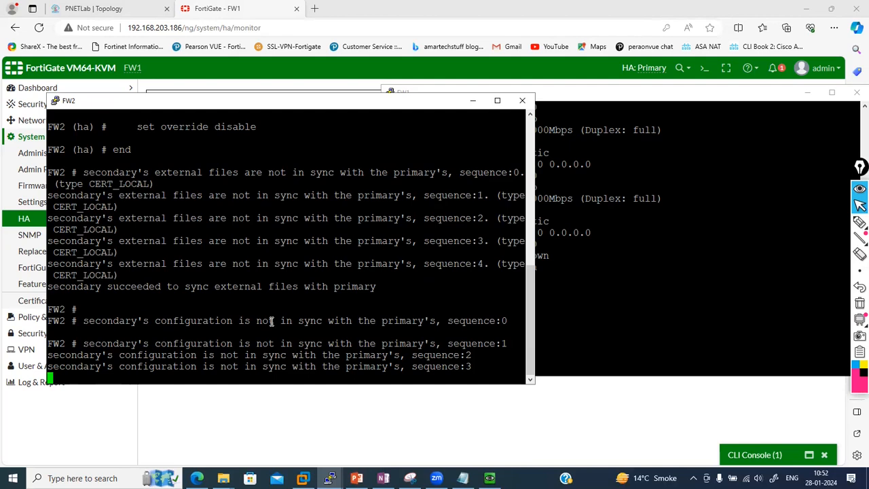
left_click(302, 431)
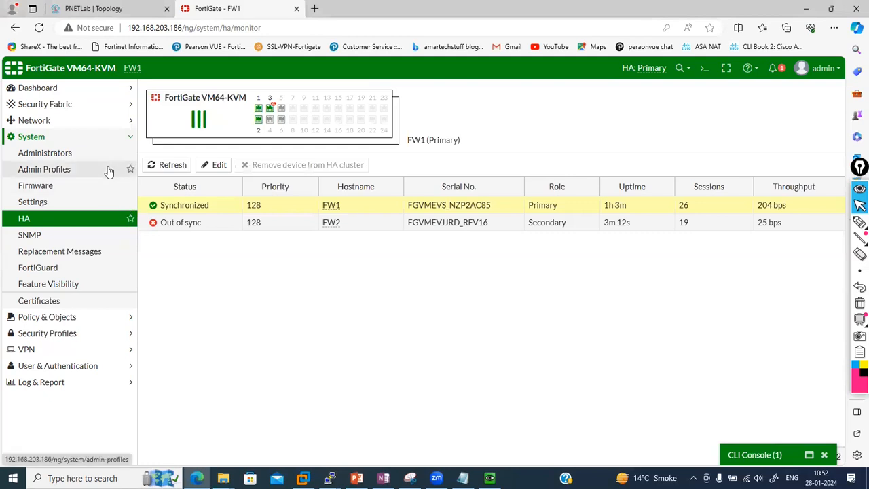
left_click(54, 218)
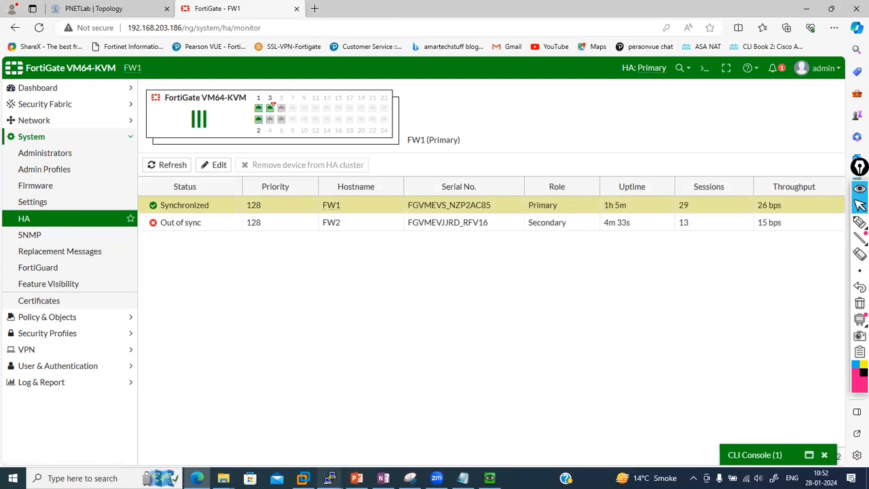
Log back in to FW2's console as admin after the sync logout, then return to the HA monitor
mouse_move(330, 478)
left_click(275, 418)
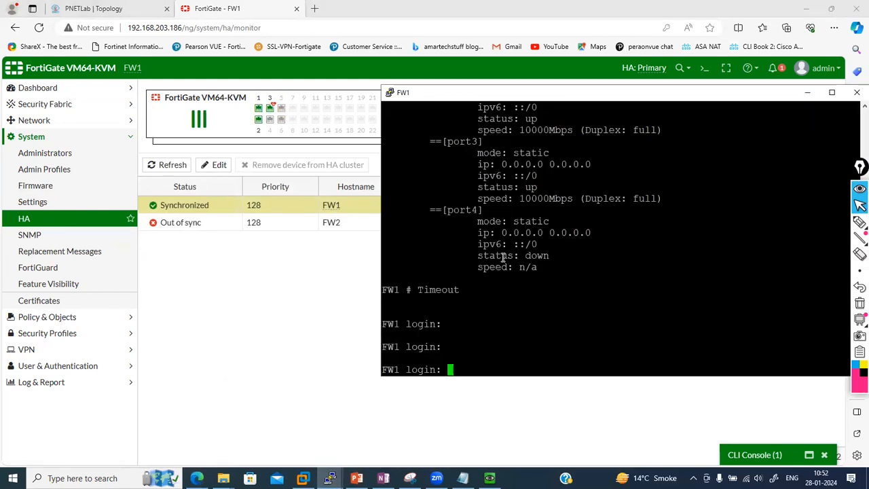
left_click(330, 478)
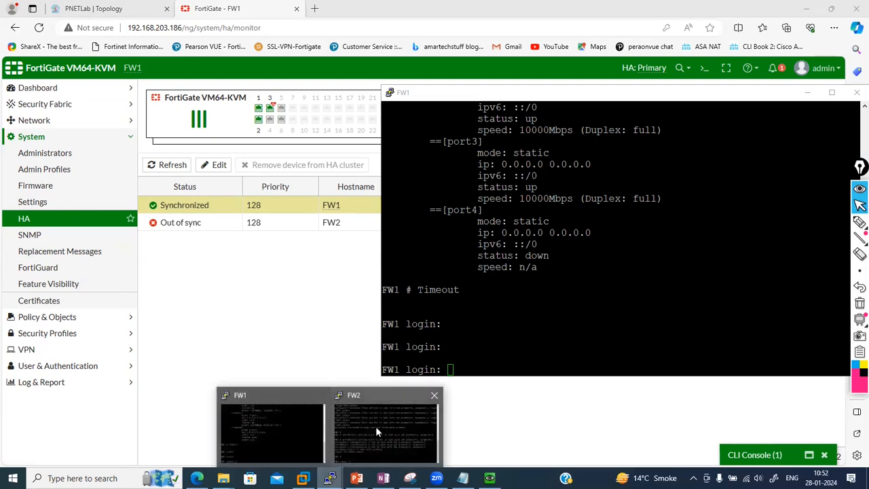
left_click(377, 427)
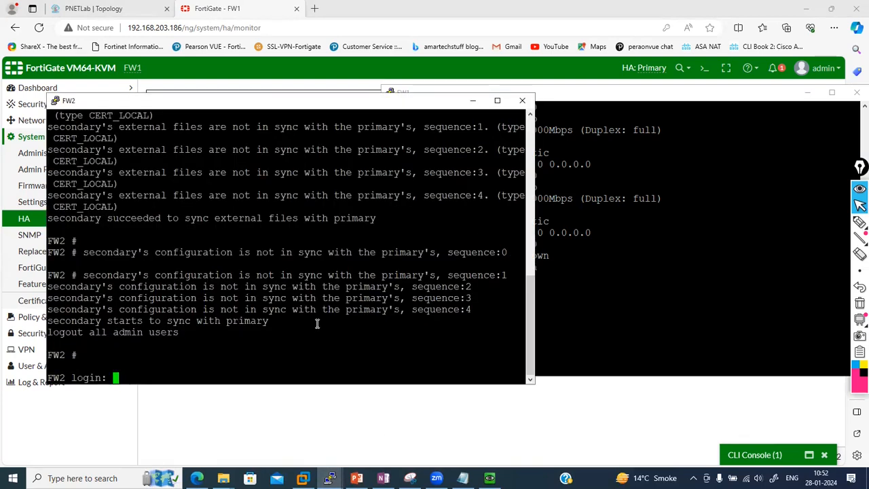
type("admin")
key("Return")
key("Return")
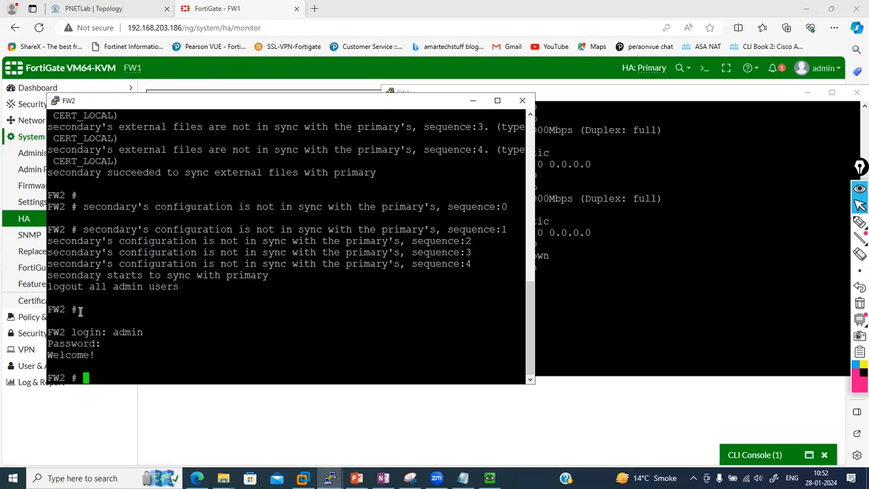
key("Return")
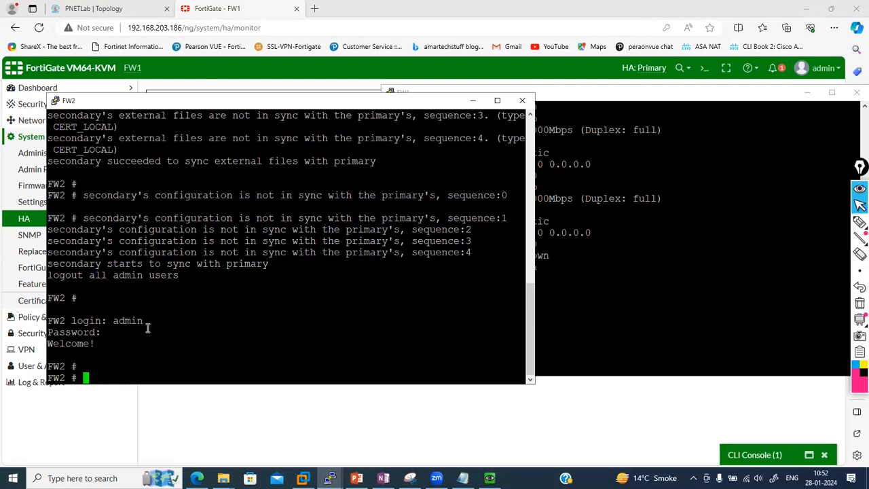
left_click(215, 437)
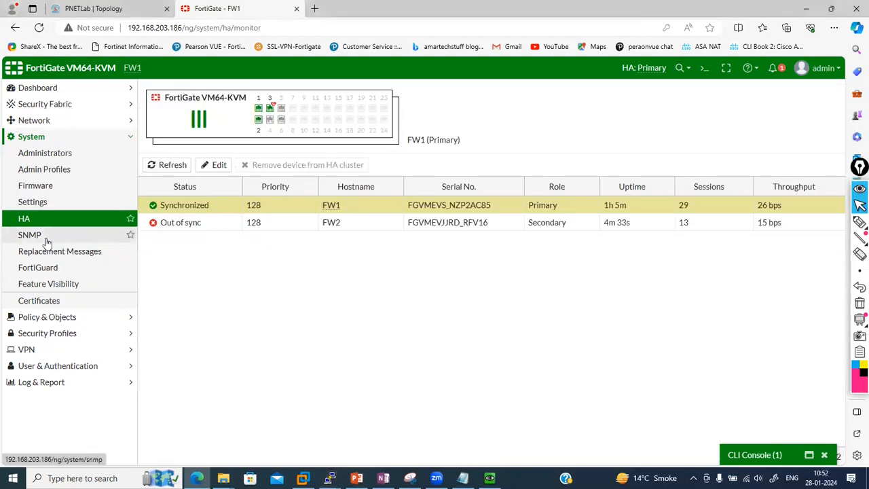
Reload the HA monitor repeatedly, checking FW2's console, until FW2 shows Synchronized as Secondary
left_click(25, 221)
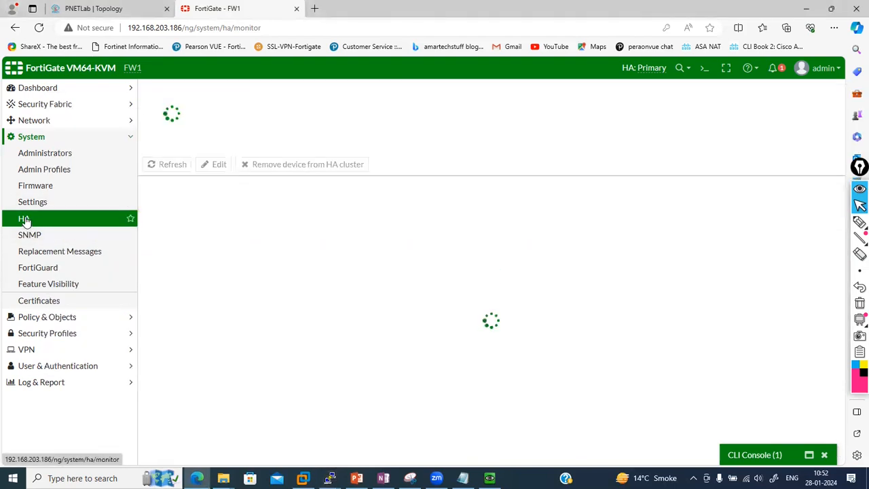
left_click(25, 220)
left_click(25, 220)
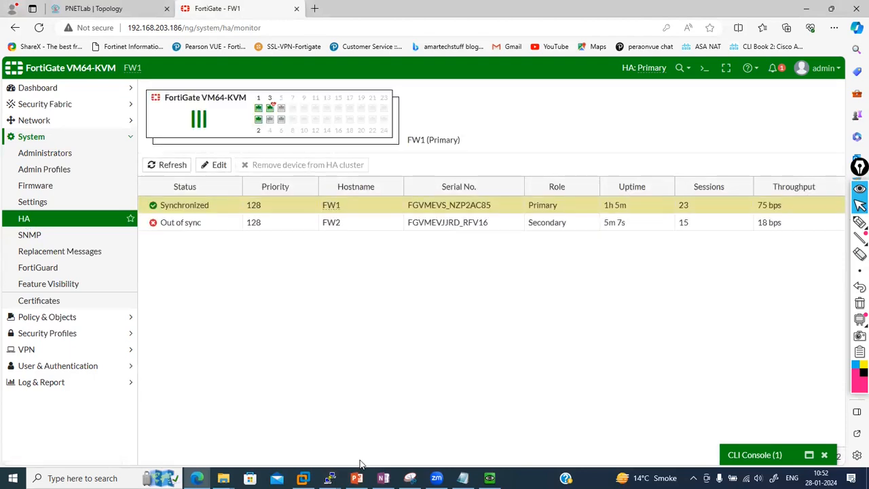
mouse_move(330, 478)
left_click(280, 418)
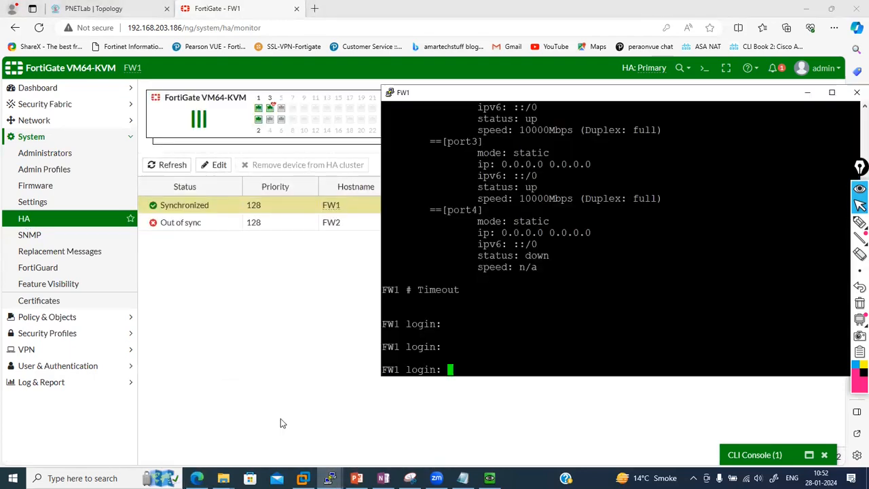
left_click(330, 478)
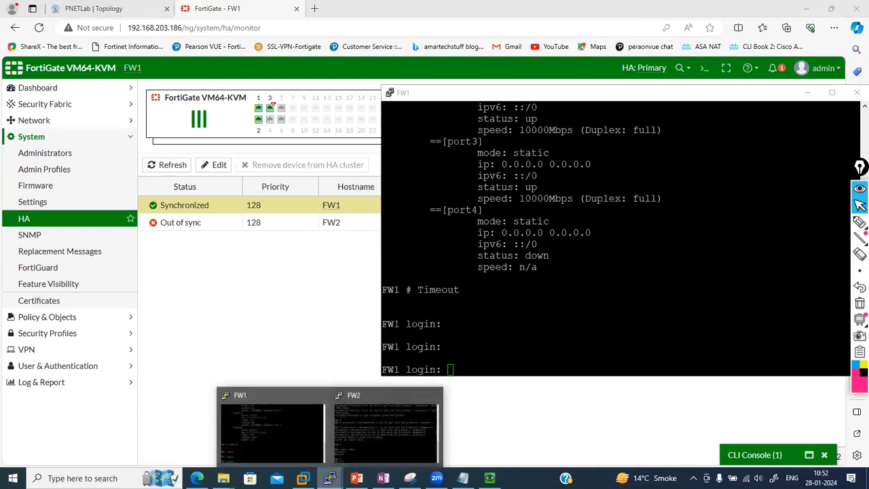
left_click(367, 418)
key("Return")
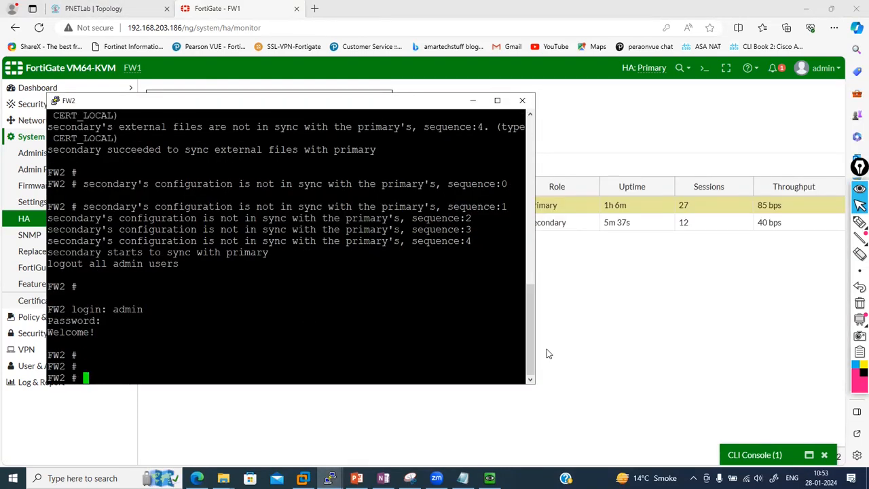
left_click(612, 332)
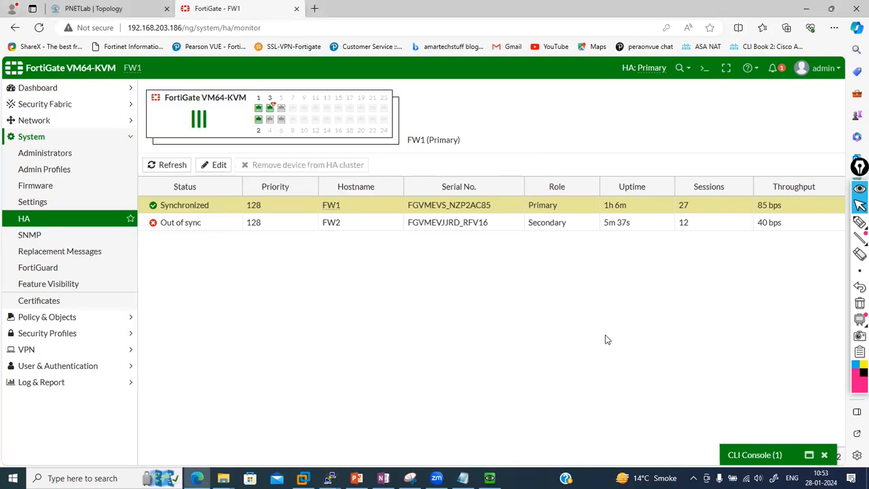
left_click(73, 223)
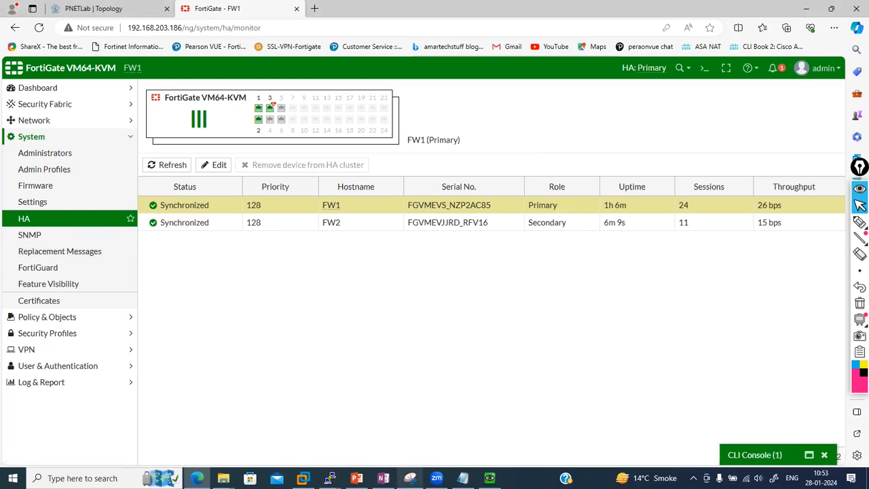
left_click(463, 478)
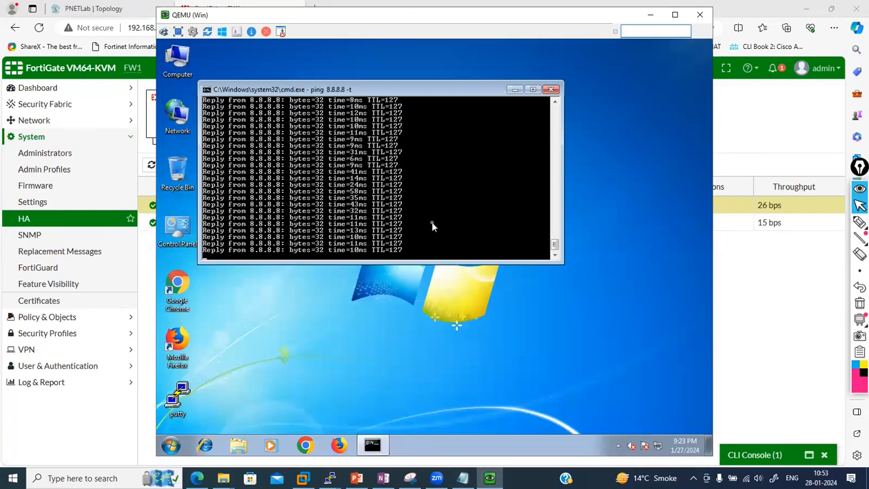
Stop the ping to review 329 sent, 329 received, 0% loss, then restart ping 8.8.8.8 -t
key("ctrl+c")
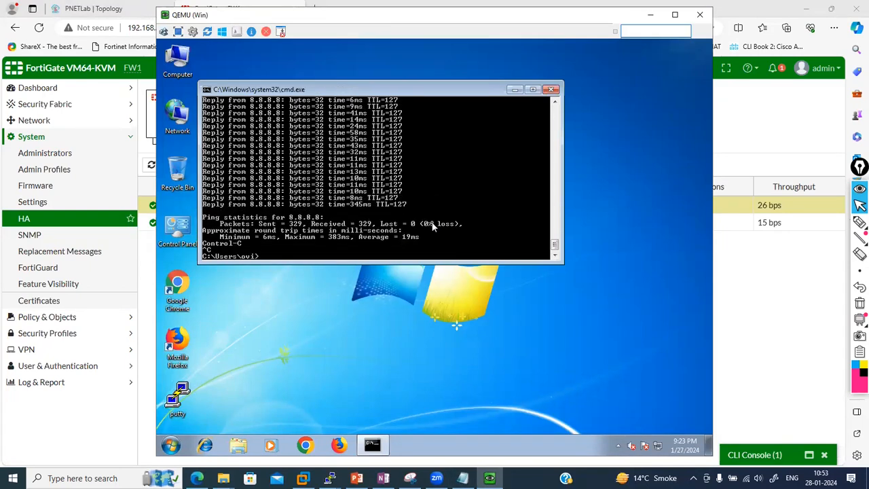
key("Return")
key("Up")
key("Return")
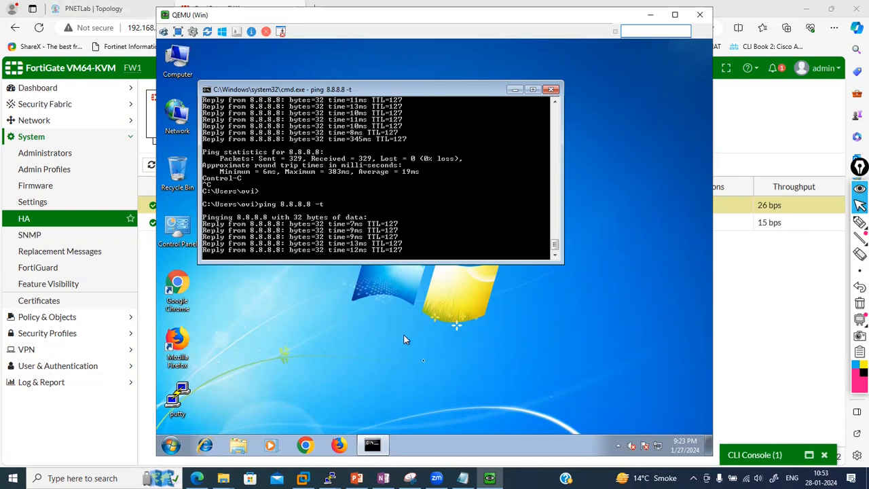
left_click(731, 346)
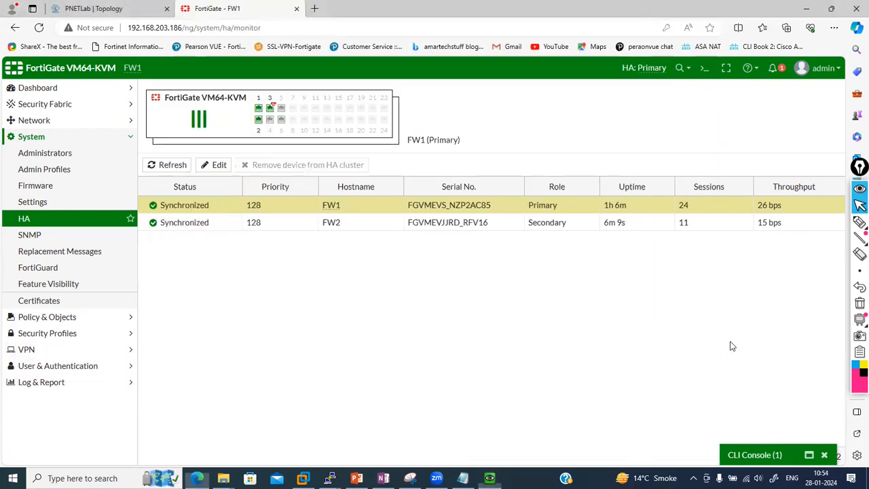
left_click(749, 454)
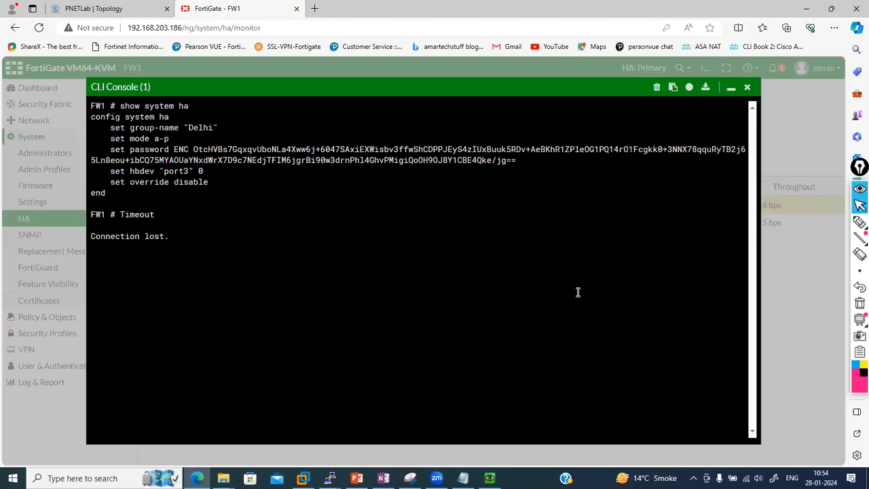
left_click(747, 88)
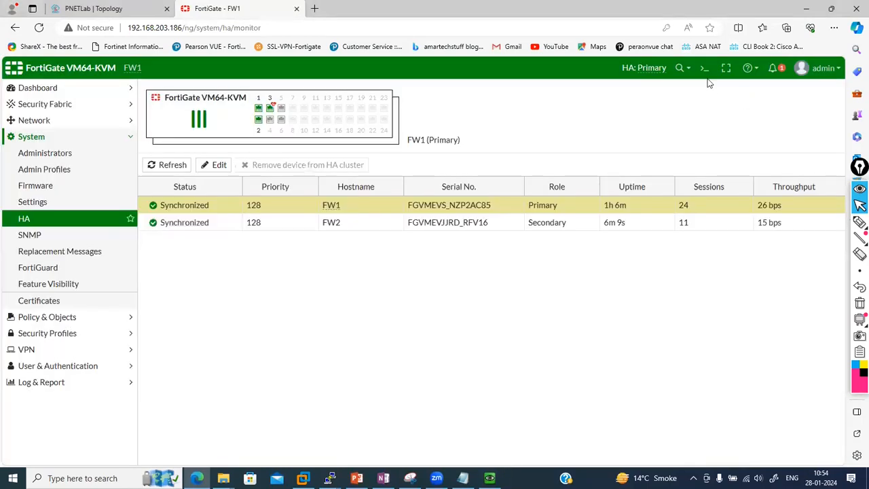
left_click(704, 67)
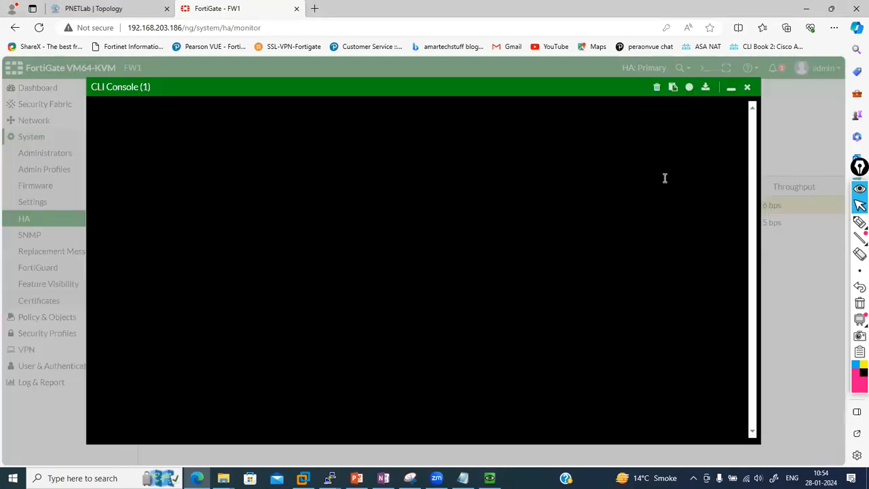
type("get system ha")
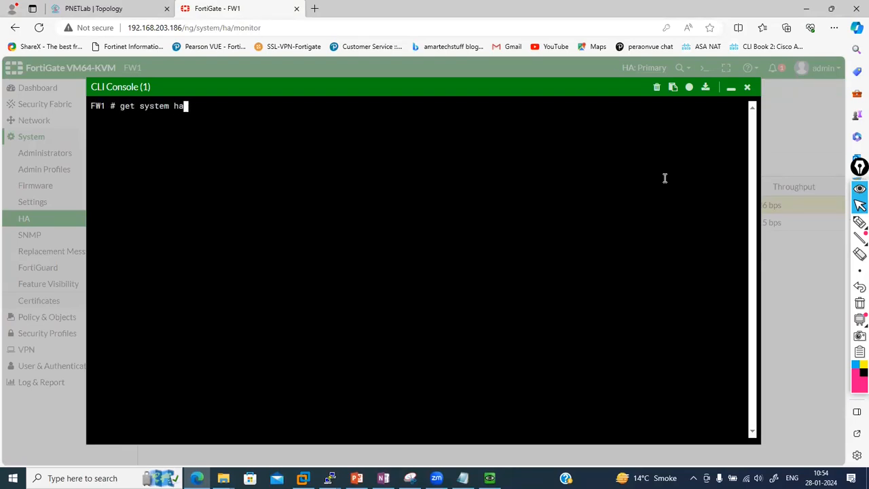
type(" status")
key("Return")
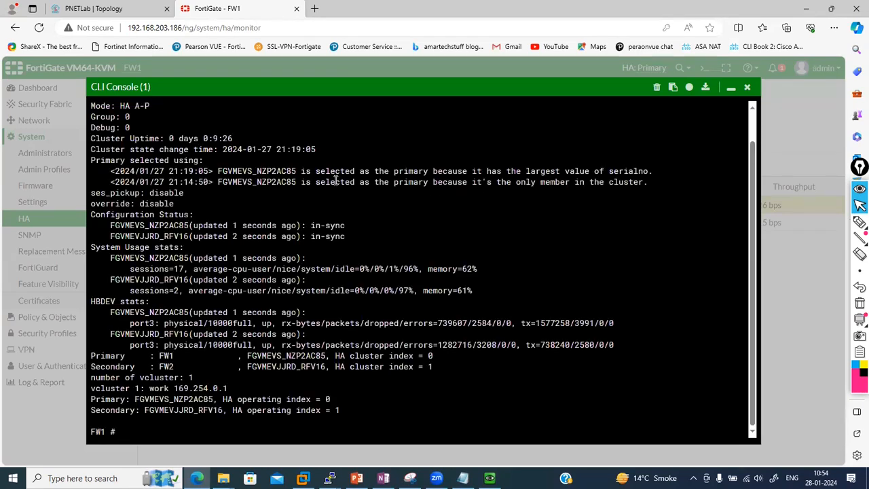
left_click_drag(257, 171, 299, 171)
left_click(297, 171)
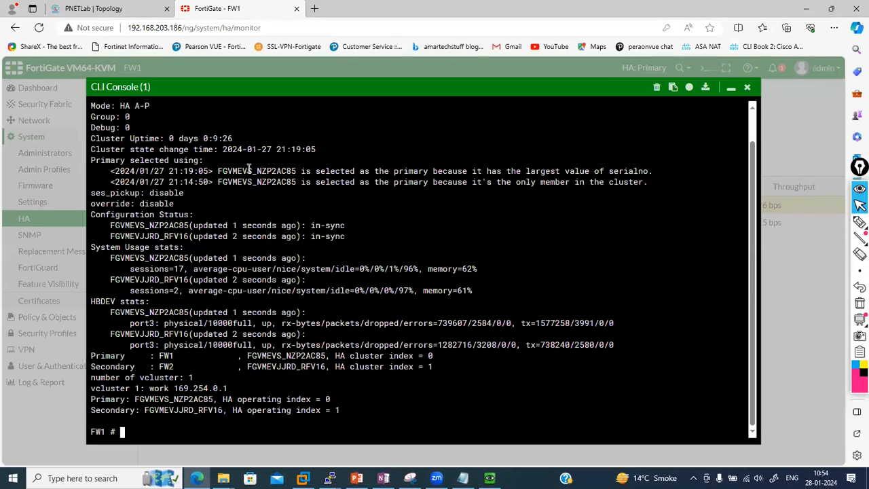
left_click_drag(237, 171, 288, 172)
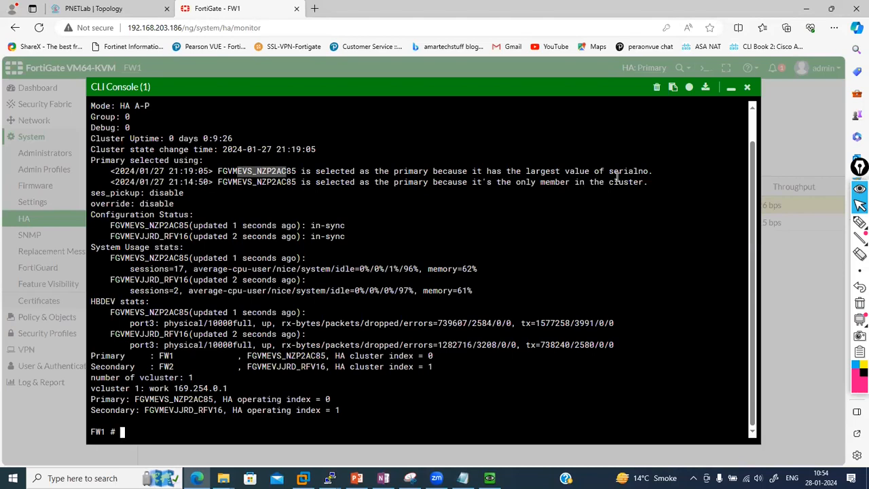
left_click_drag(652, 170, 332, 171)
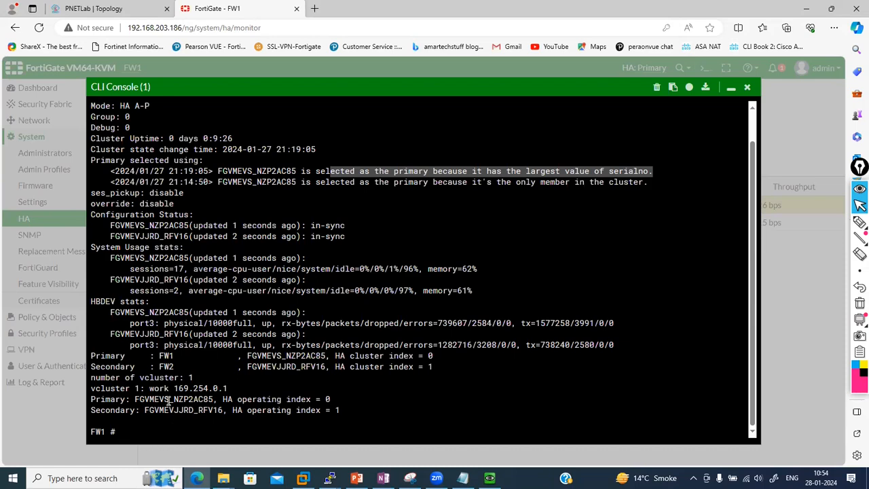
left_click(228, 168)
left_click_drag(228, 168, 256, 170)
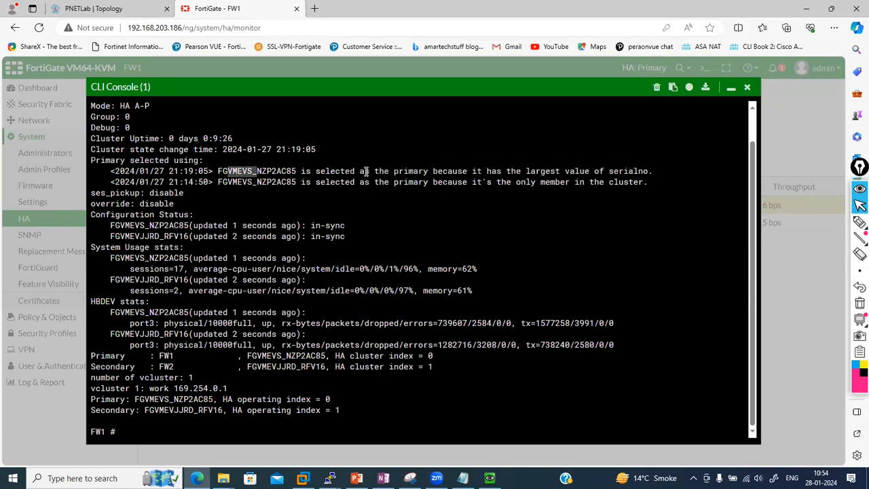
left_click(731, 89)
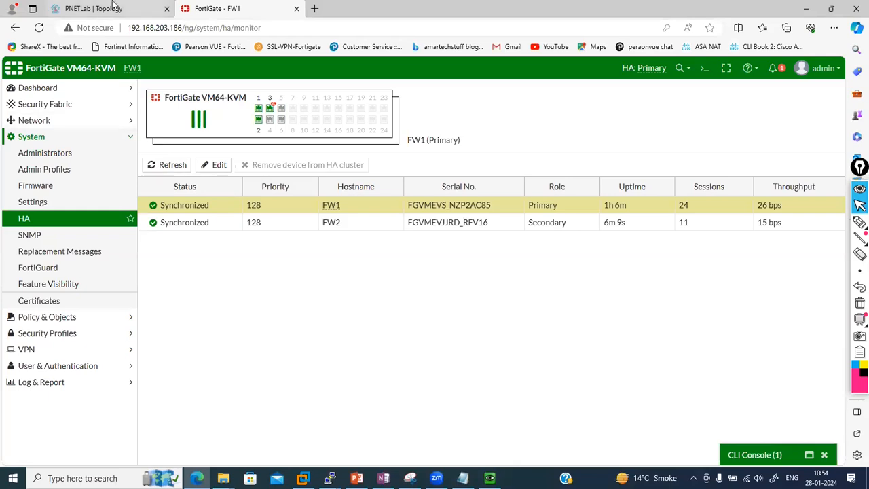
Change FW2's HA priority from 128 to 140 in FW1's HA monitor
left_click(114, 6)
left_click(241, 241)
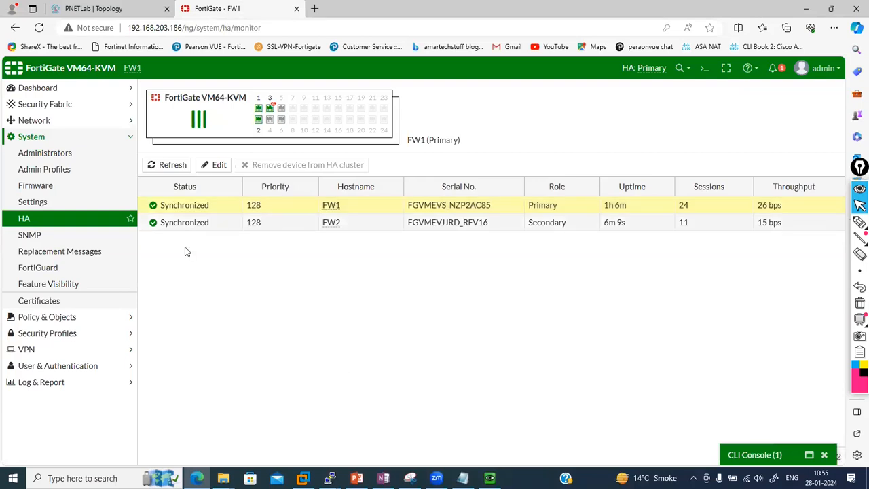
double_click(283, 227)
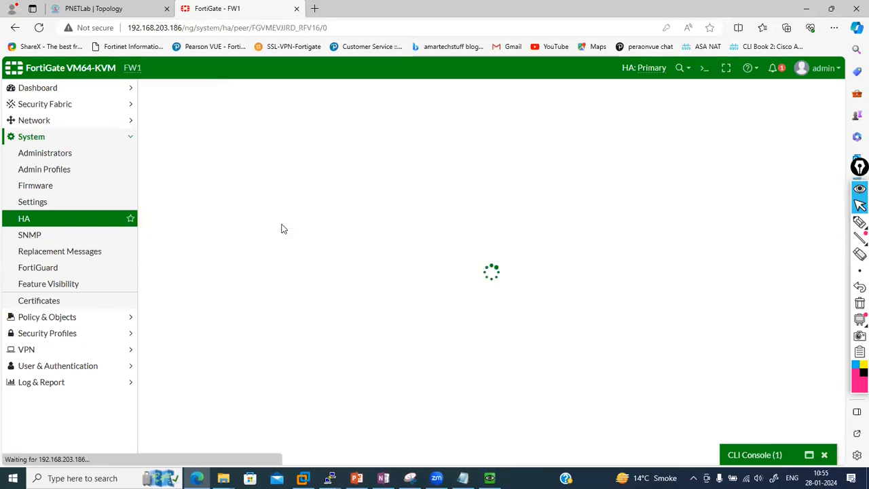
left_click_drag(214, 128, 162, 137)
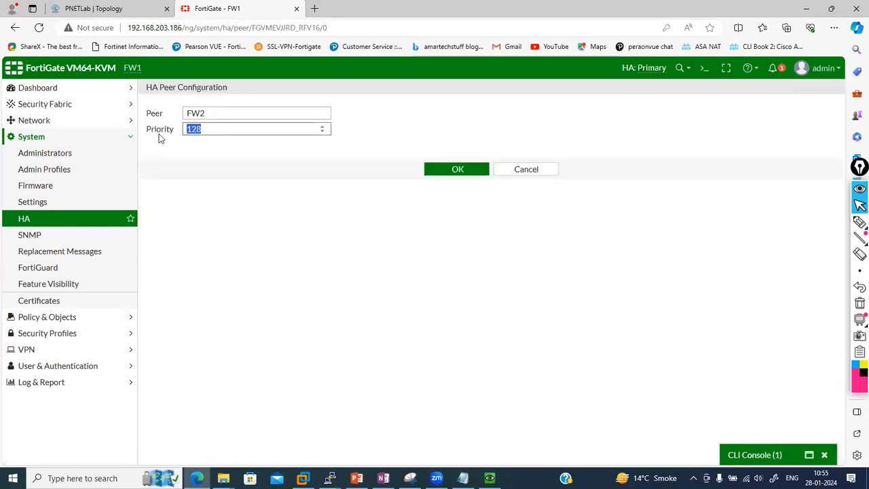
type("140")
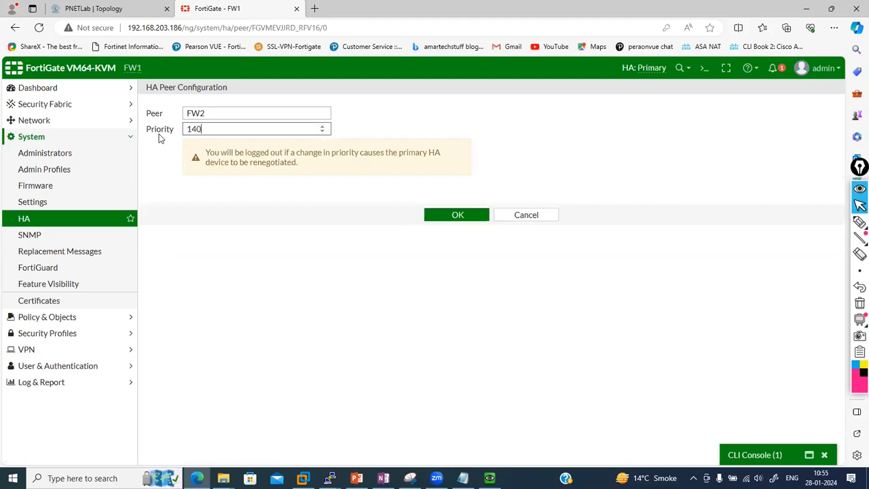
left_click(435, 216)
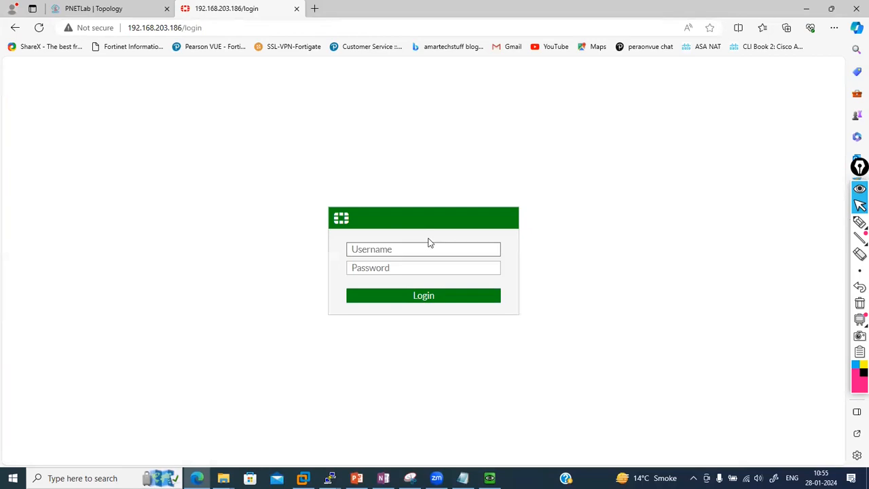
Sign back in as admin with the account password, now reaching FW2's web GUI
type("admin")
key("Tab")
type("***")
key("Return")
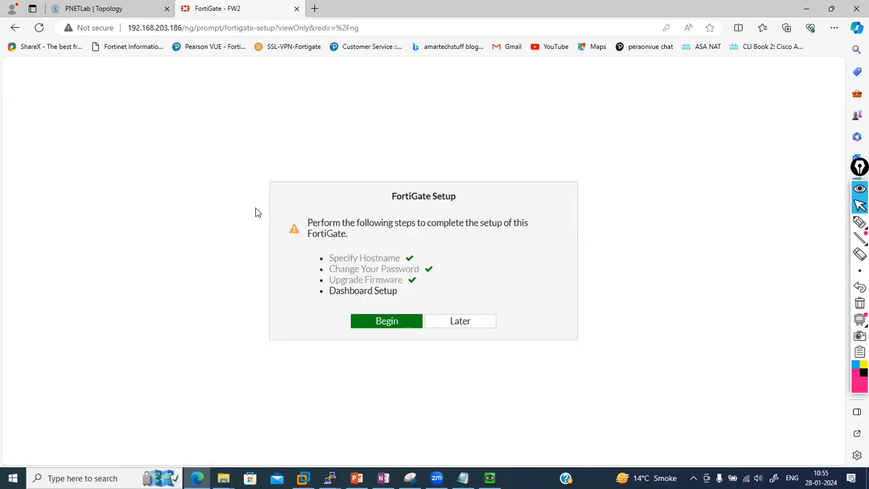
Skip the dashboard setup and open FW2's System > HA monitor
left_click(446, 321)
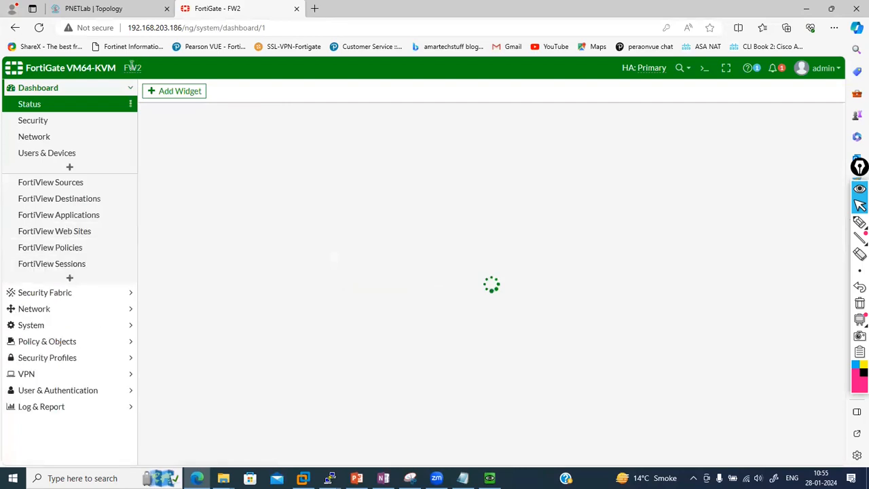
mouse_move(129, 68)
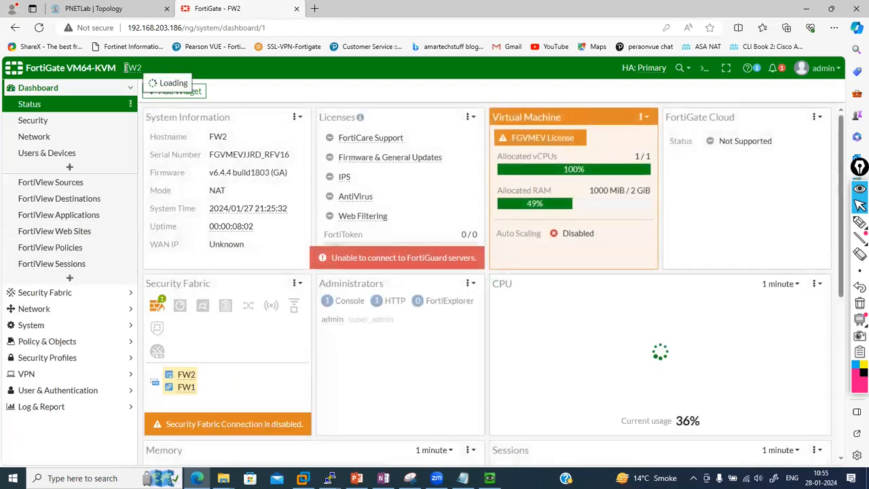
left_click(112, 309)
left_click(88, 332)
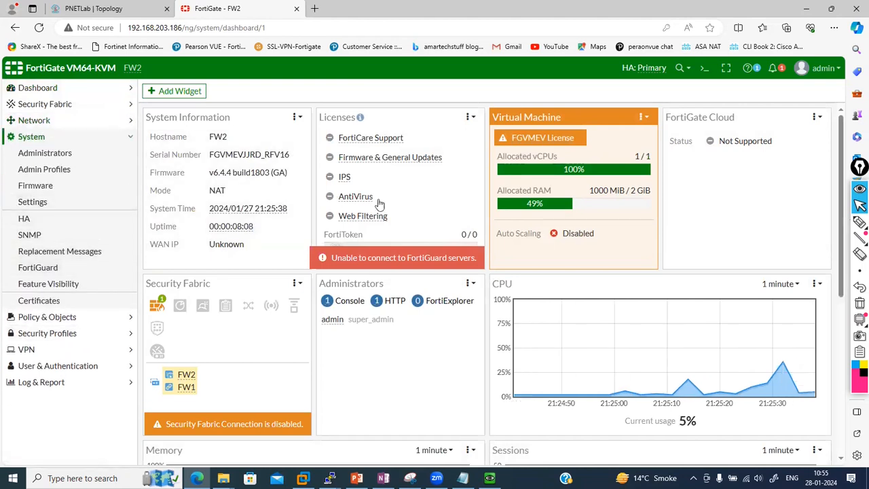
left_click(34, 221)
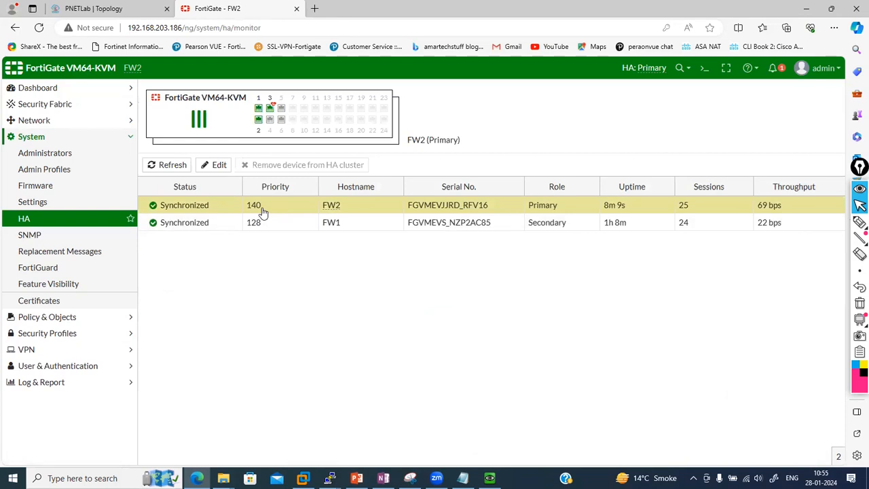
Run 'get system ha status' in FW2's CLI console, confirming override priority made FW2 primary
left_click(706, 70)
type("get system ha status")
key("Return")
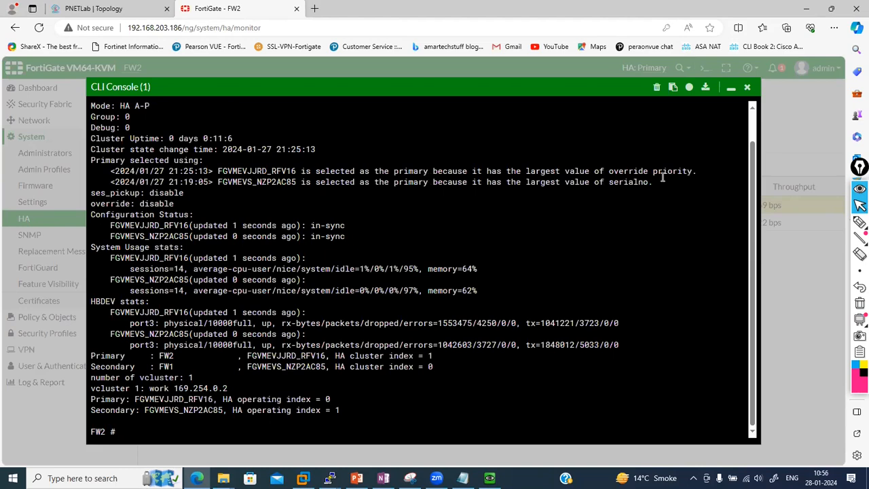
mouse_move(696, 170)
left_mouse_down()
mouse_move(631, 170)
mouse_move(698, 165)
left_mouse_up()
left_click(698, 165)
left_click(731, 88)
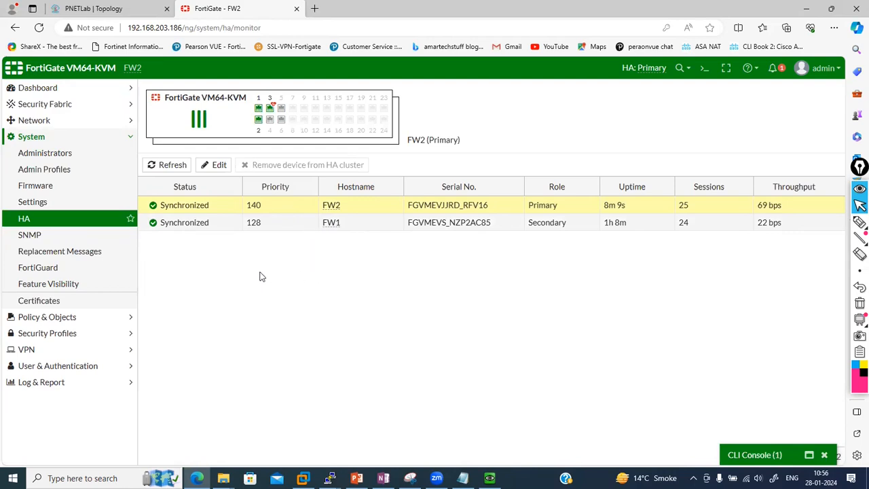
left_click(134, 8)
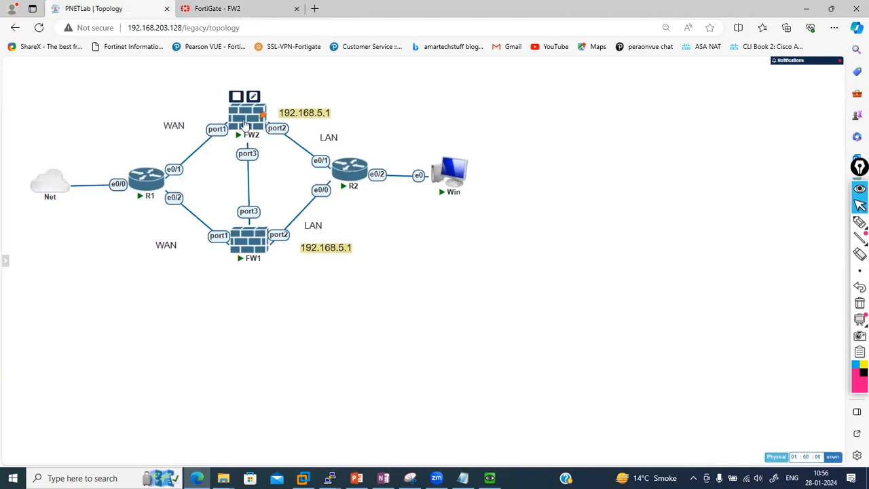
Stop the FW2 node and reload the HA monitor, which now shows only FW1 as Primary
right_click(245, 124)
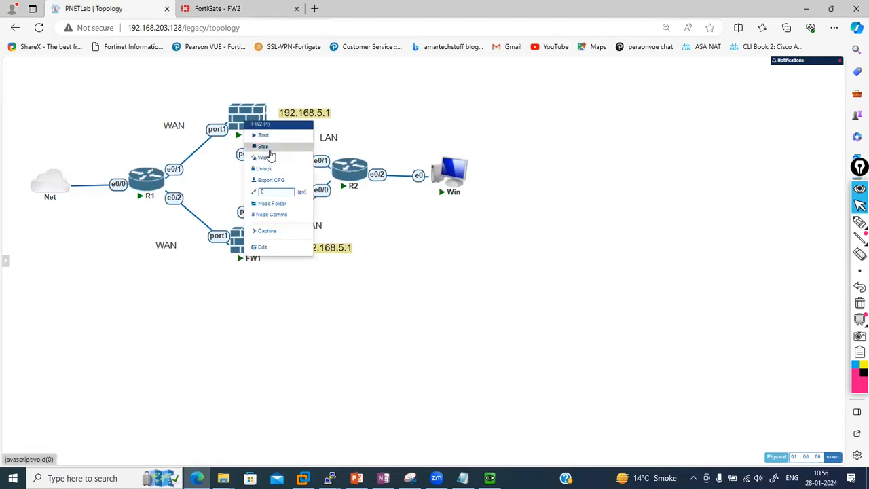
left_click(265, 146)
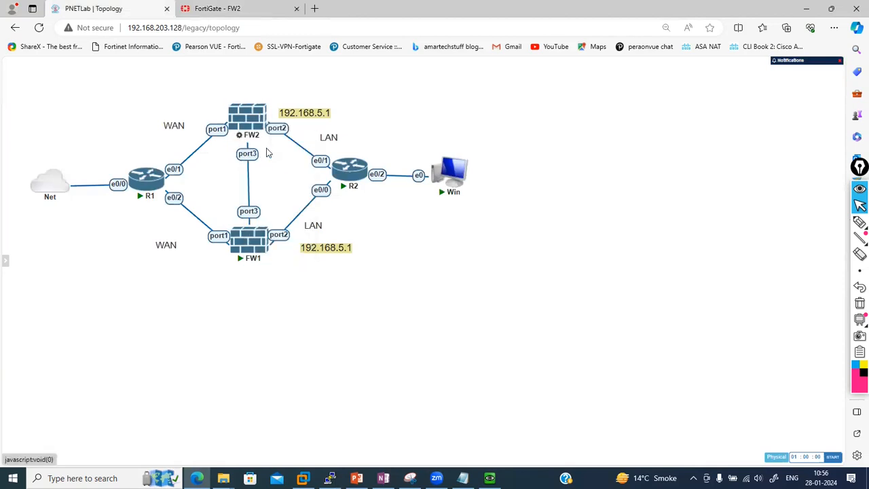
left_click(243, 7)
left_click(39, 27)
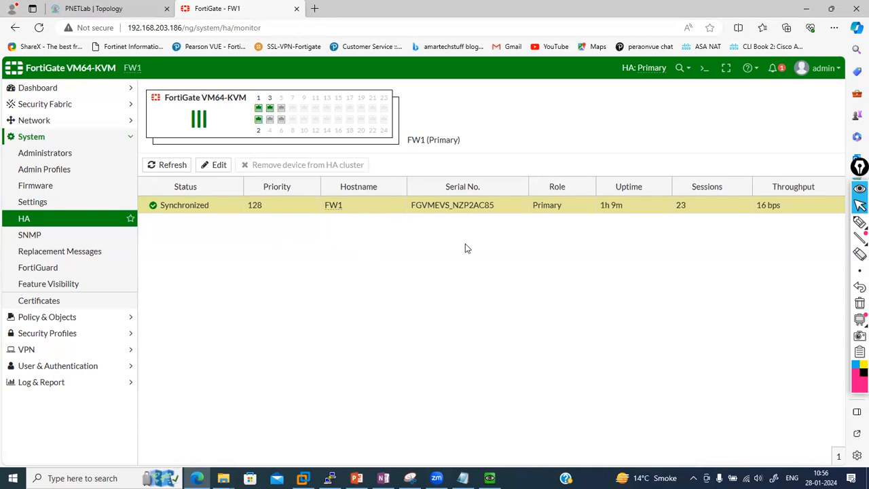
left_click(705, 68)
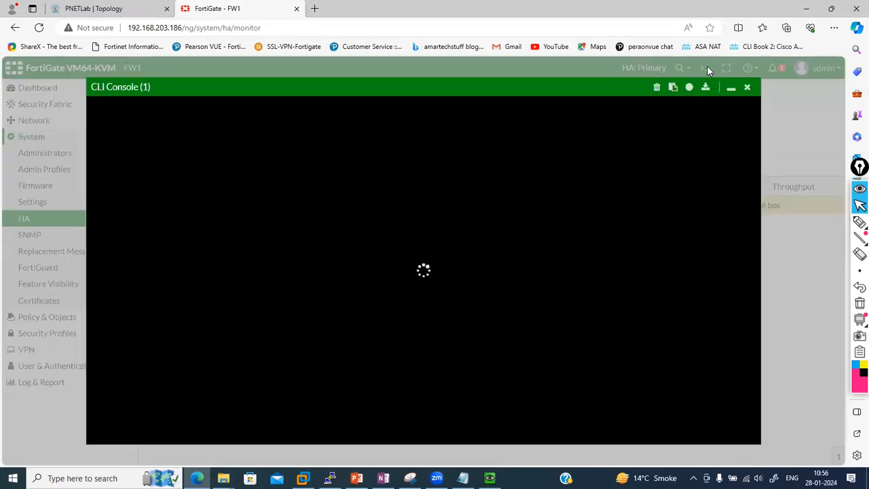
type("get system ha status")
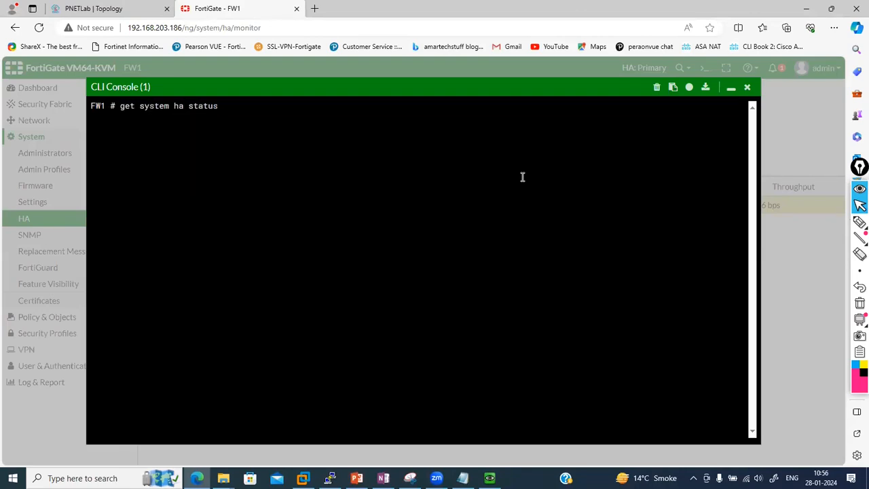
key("Return")
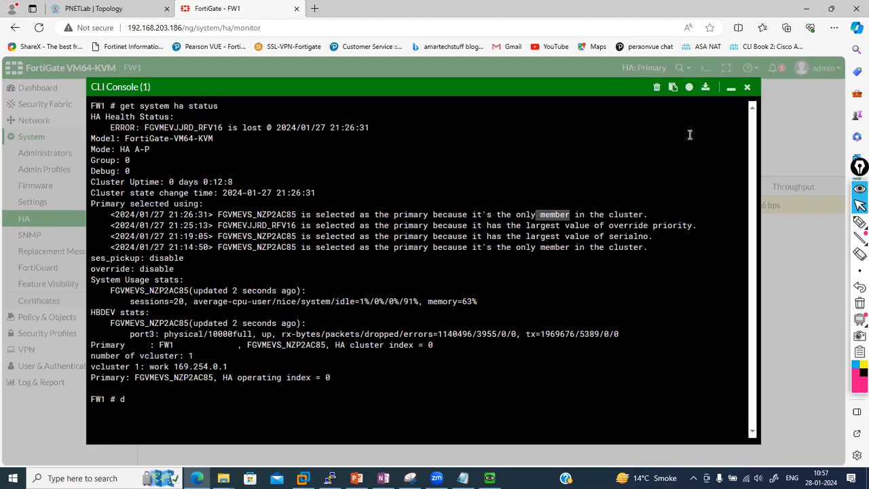
left_click(731, 89)
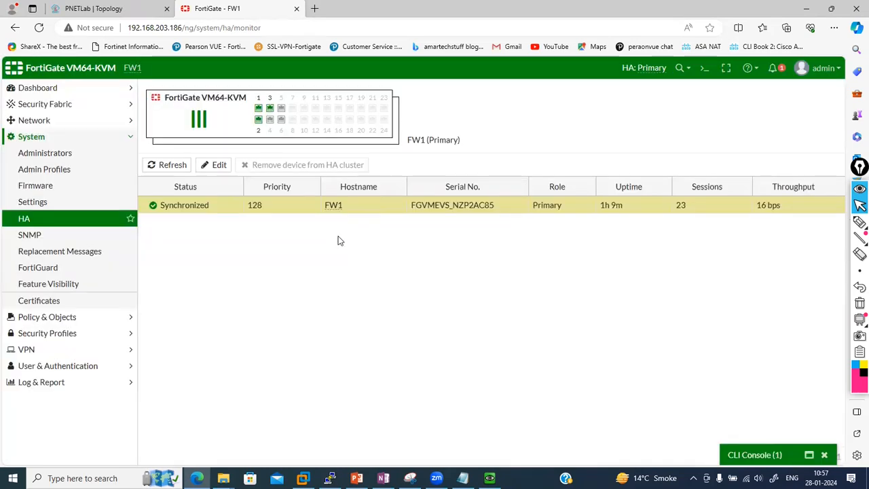
Power the stopped FW2 node back on and check FW1's HA cluster status
left_click(136, 6)
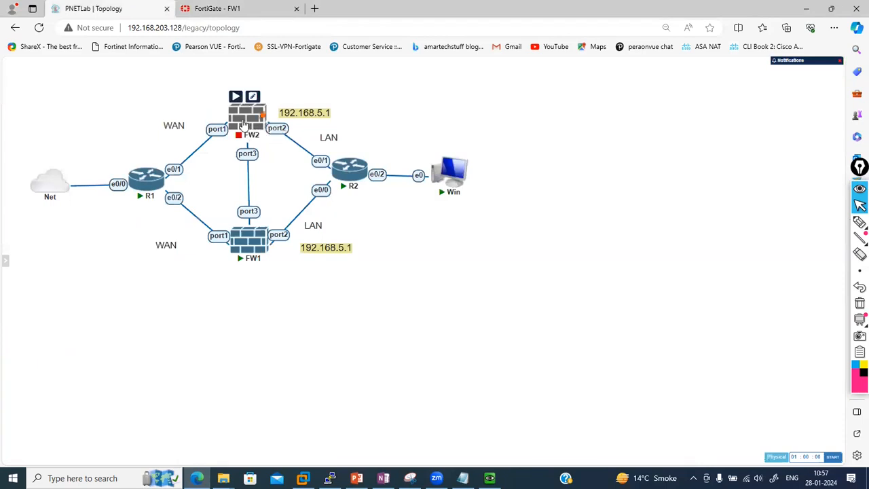
right_click(243, 123)
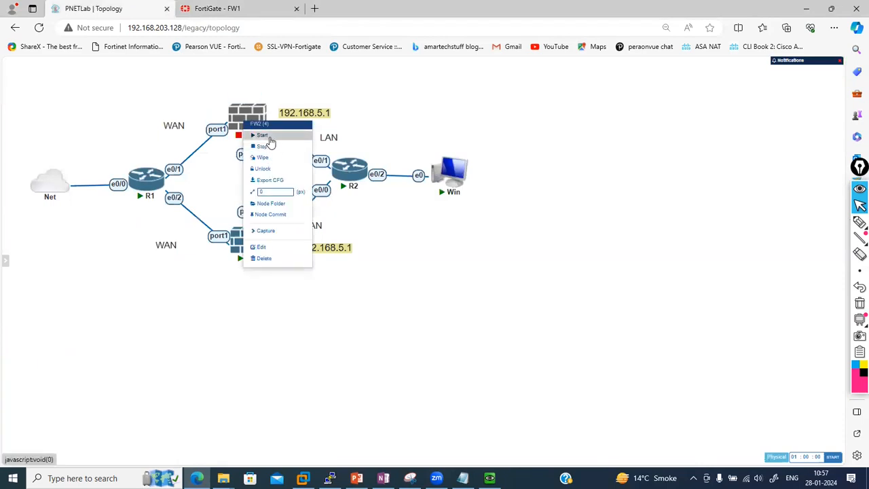
left_click(263, 135)
left_click(268, 8)
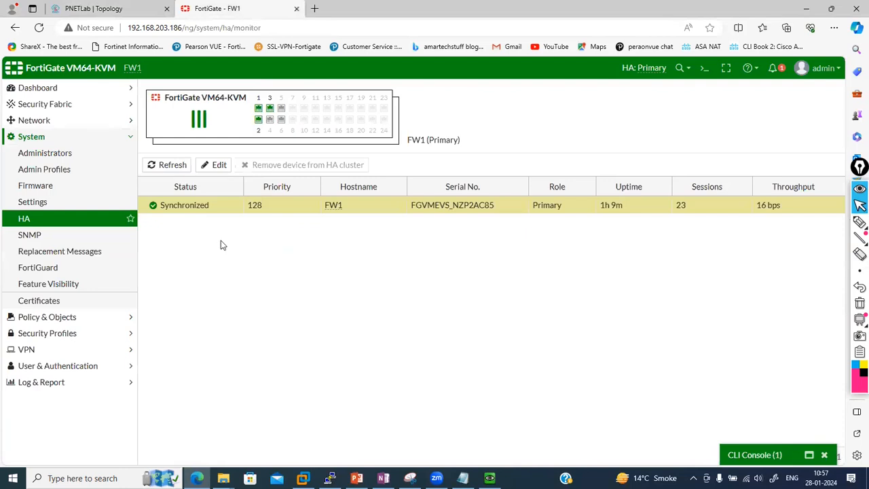
left_click(94, 8)
mouse_move(258, 114)
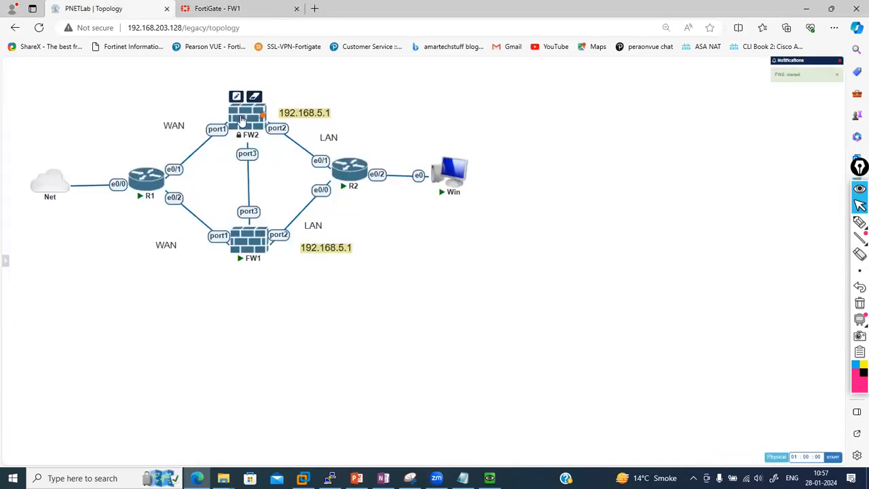
left_click(218, 7)
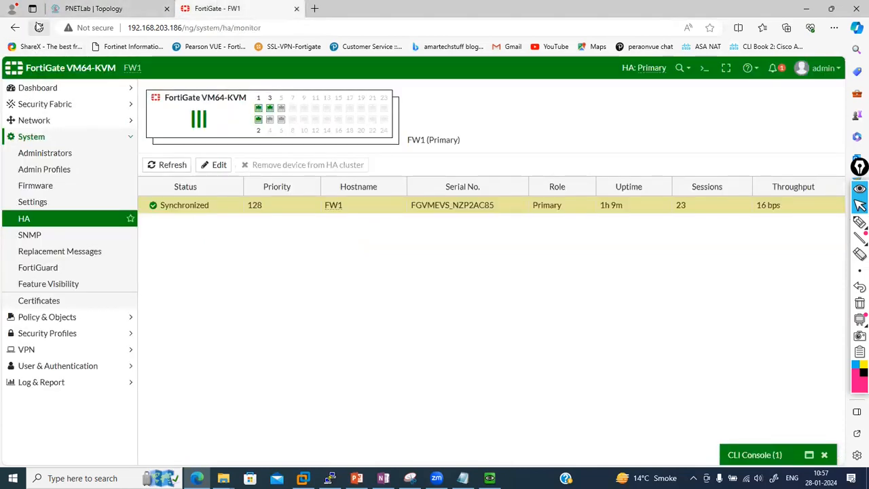
Open FW2's console and wake it to the login prompt, then return to FW1's HA monitor
left_click(84, 11)
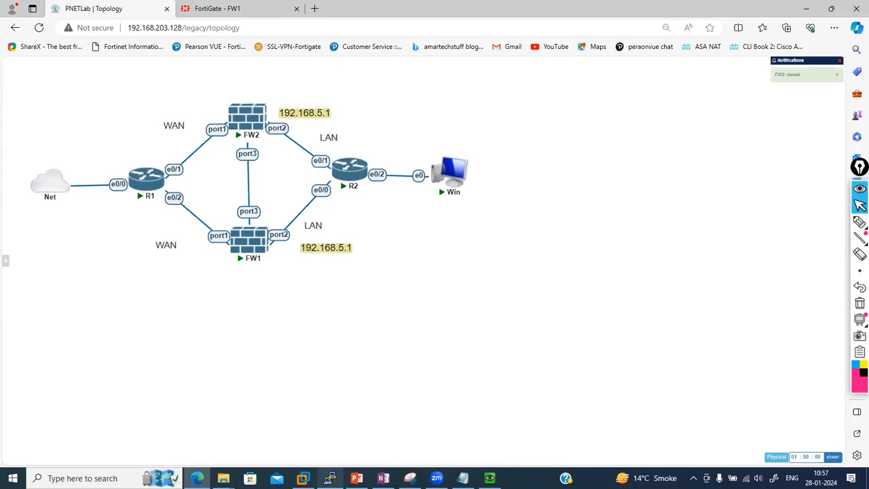
mouse_move(330, 477)
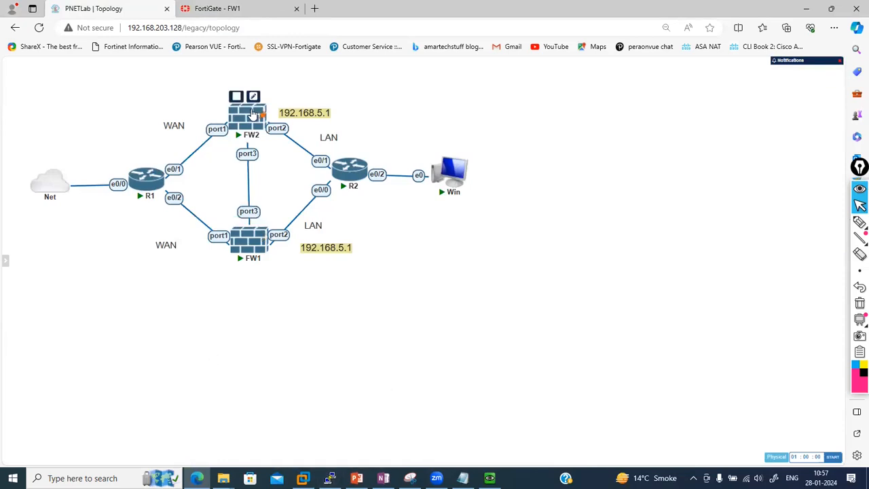
left_click(251, 113)
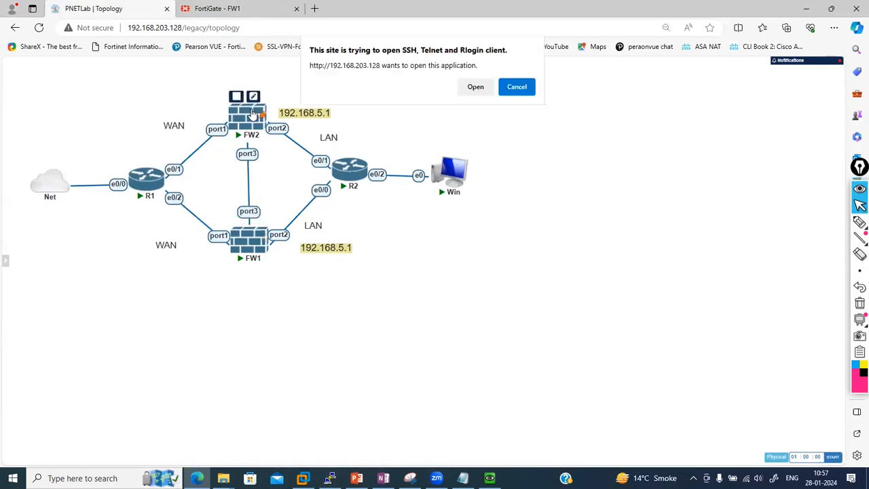
left_click(474, 92)
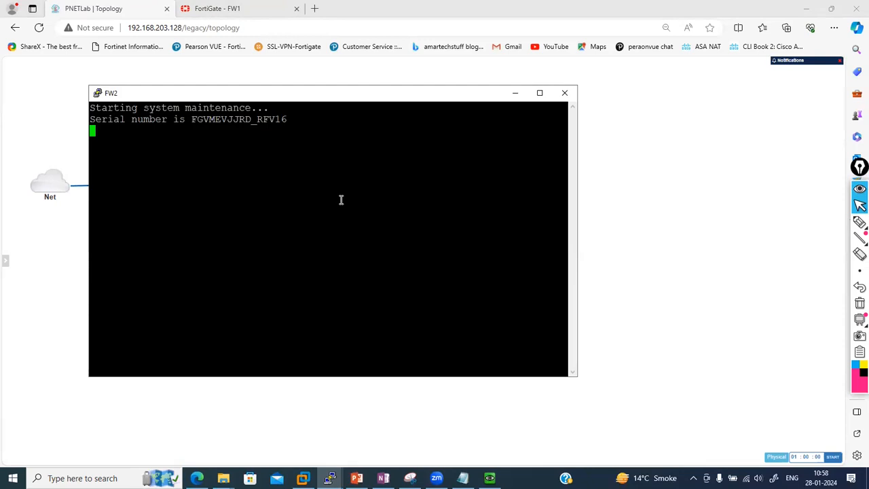
key("Return")
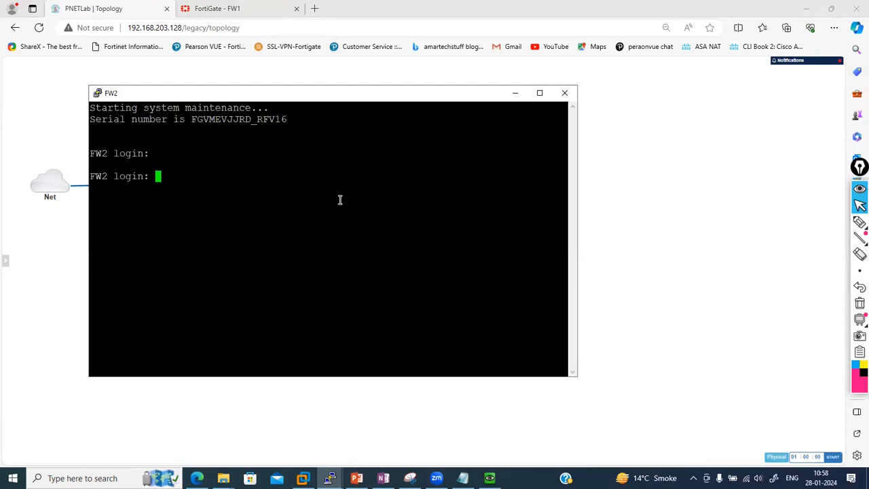
left_click(58, 287)
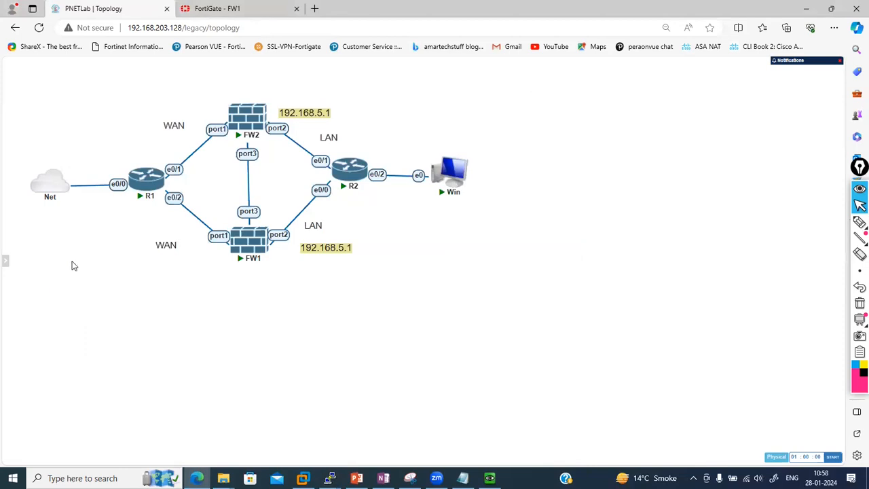
left_click(255, 7)
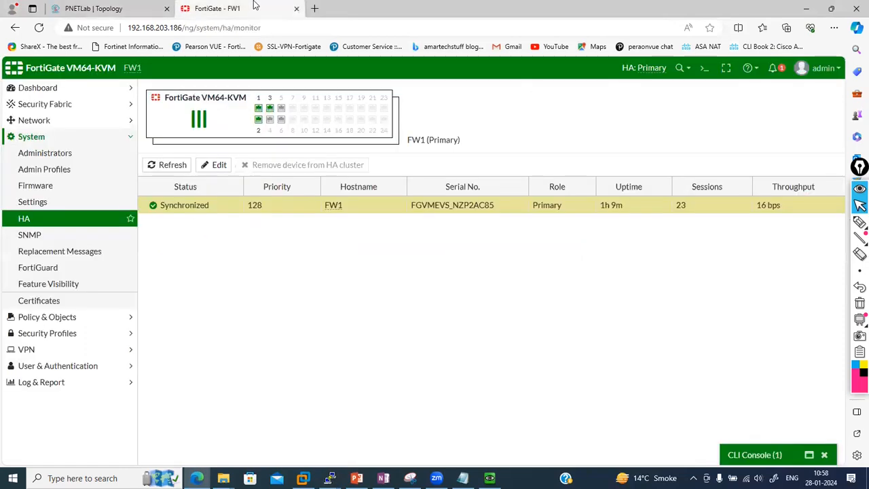
Confirm FW2 is back as synchronized Secondary, then run 'config system ha', 'set override enable', 'end' on FW1
left_click(38, 28)
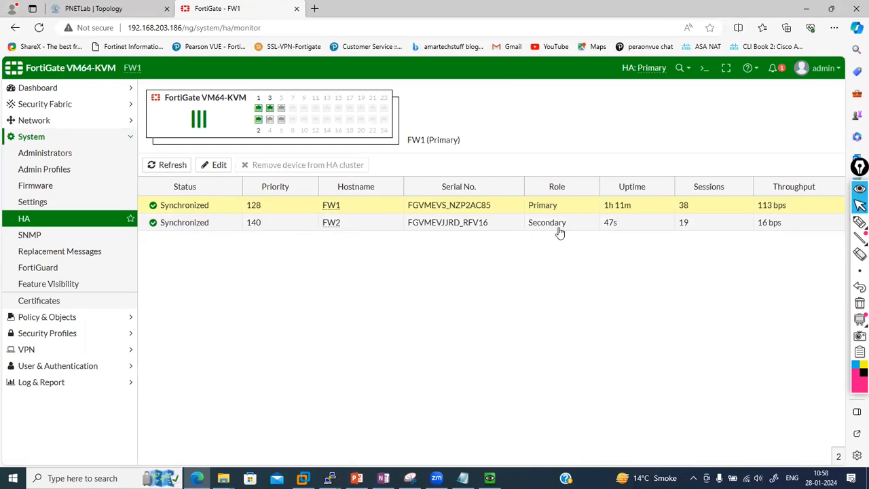
left_click(361, 228)
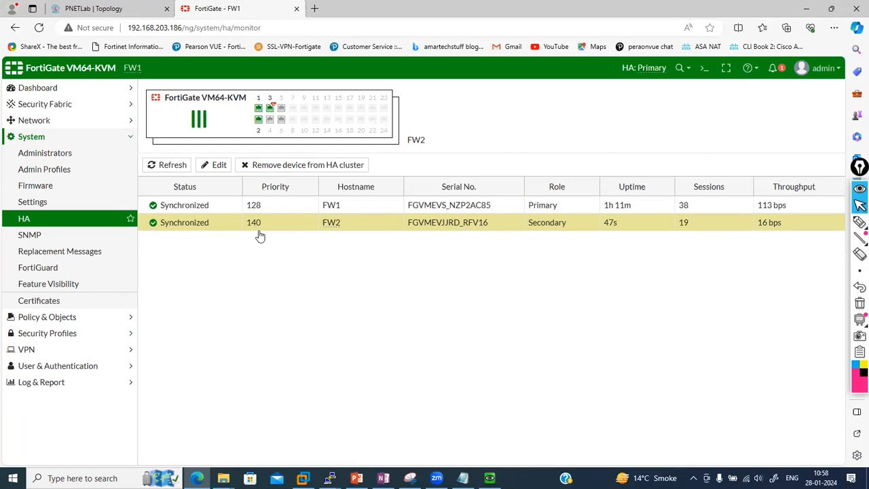
left_click(704, 68)
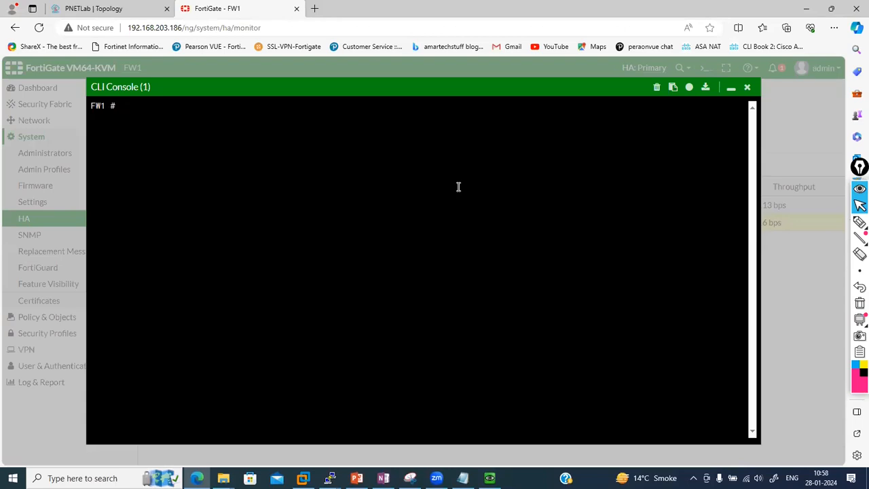
type("config system ha")
key("Return")
type("se")
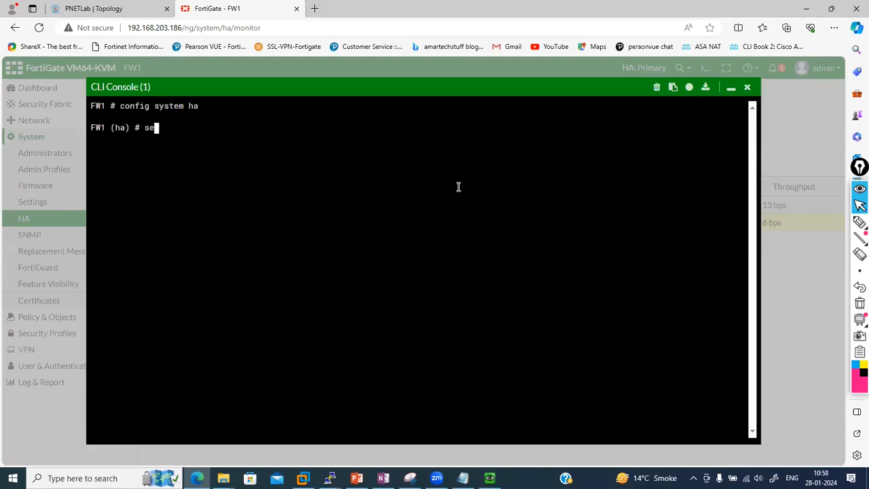
type("t override enable")
key("Return")
type("next")
key("Return")
type("end")
key("Return")
key("Return")
key("Return")
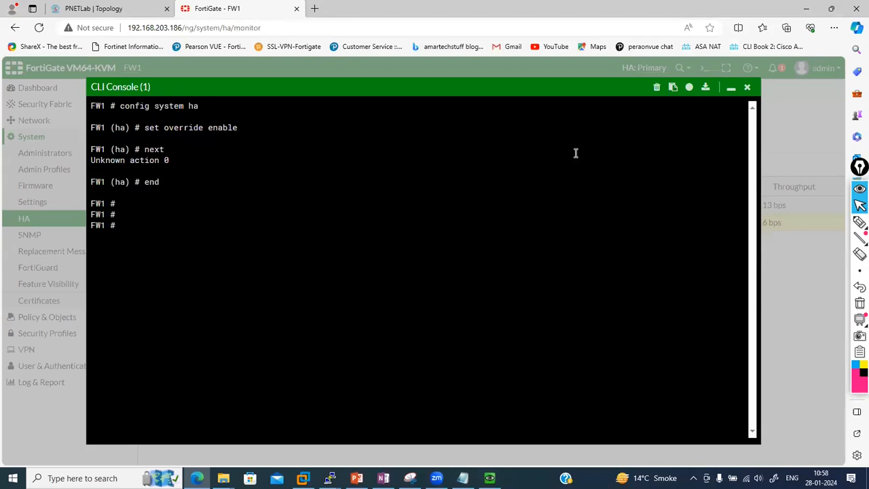
left_click(730, 89)
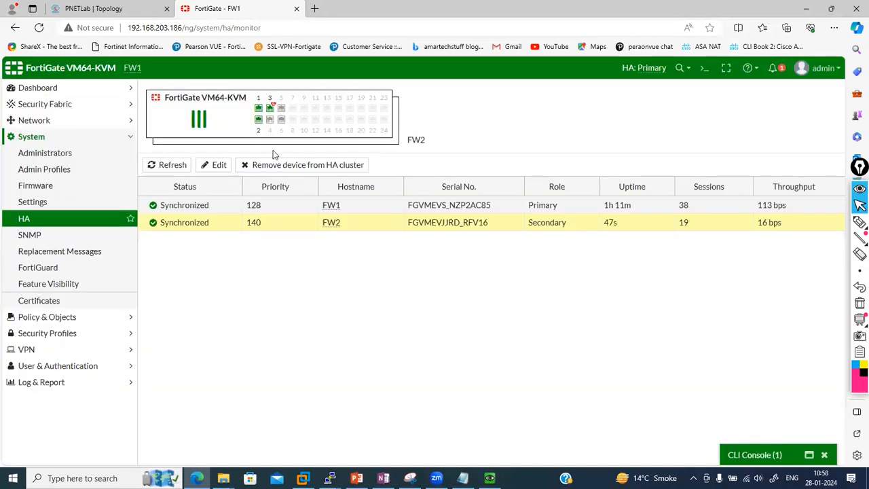
left_click(61, 228)
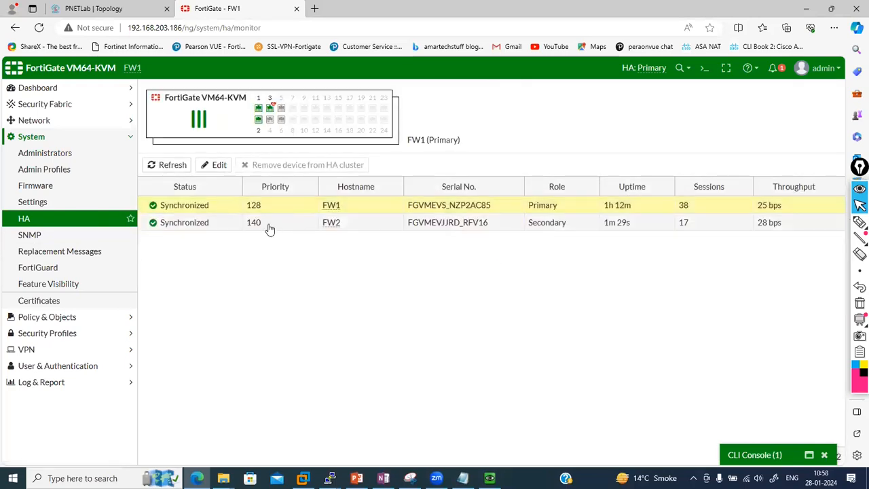
Stop the FW2 node and start it again
left_click(117, 9)
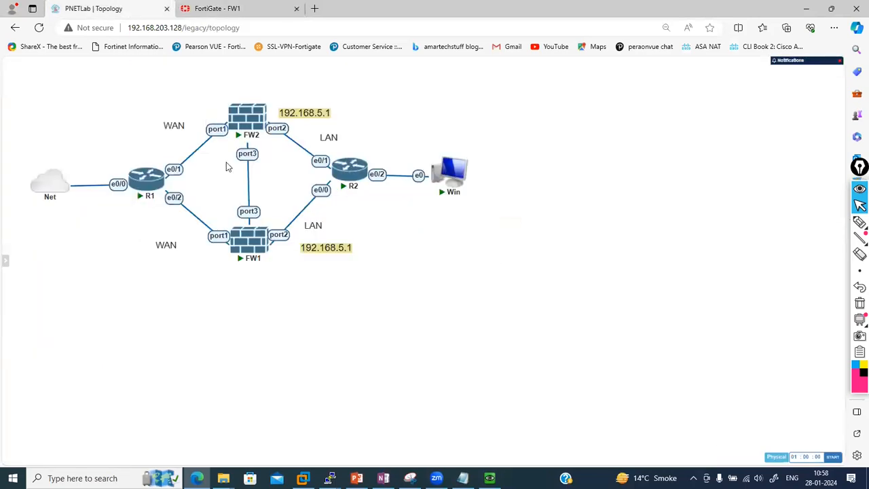
left_click(210, 7)
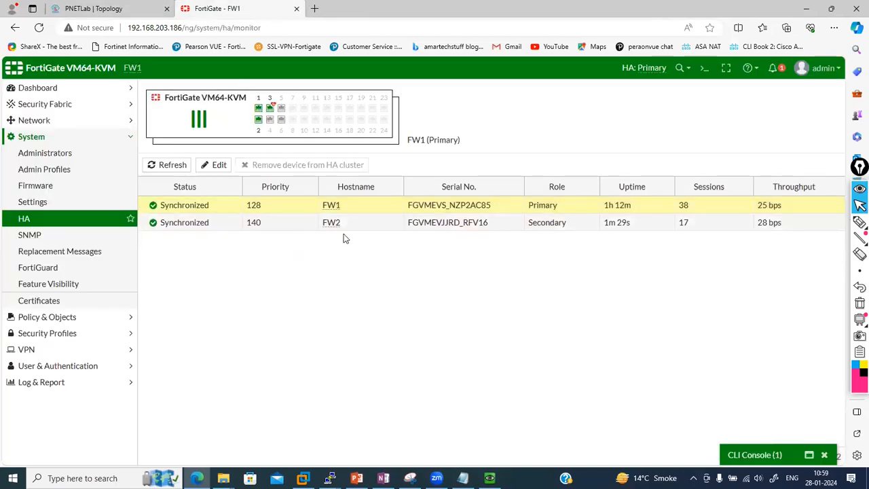
left_click(96, 8)
right_click(244, 120)
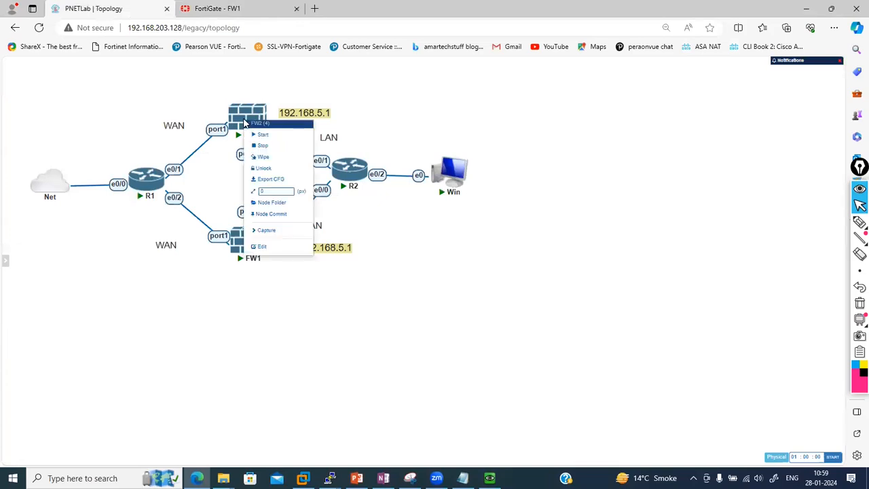
left_click(262, 144)
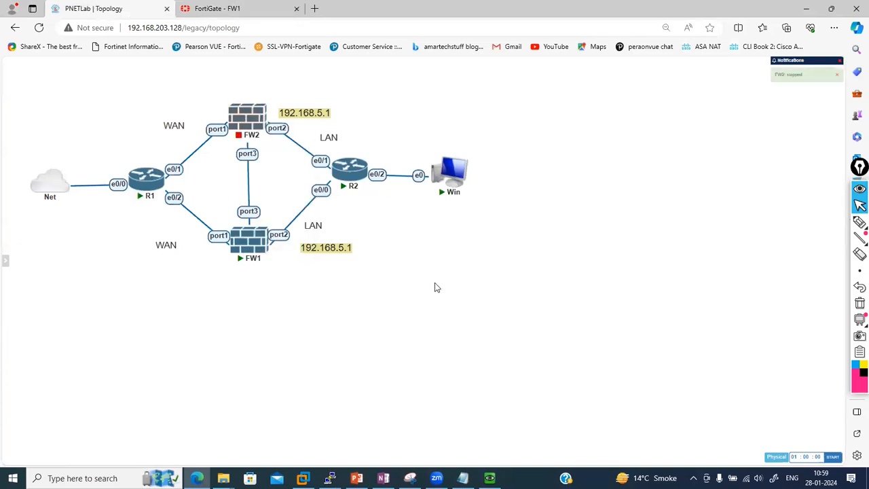
right_click(248, 118)
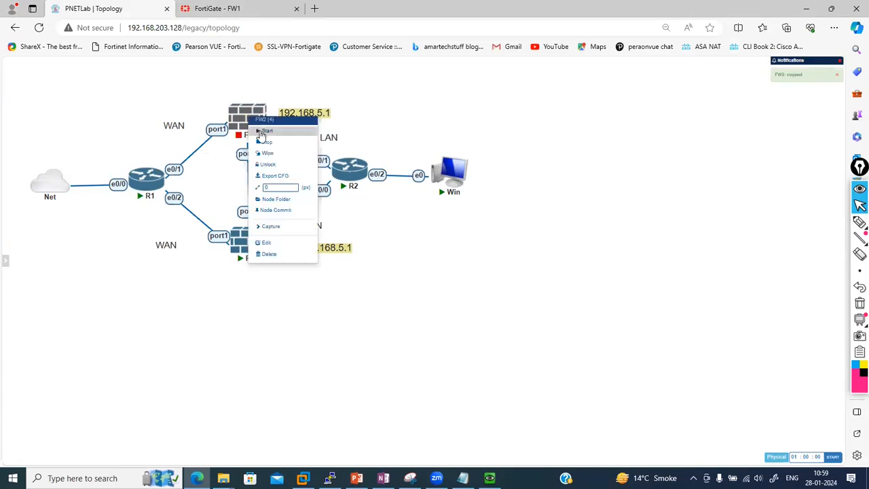
left_click(262, 132)
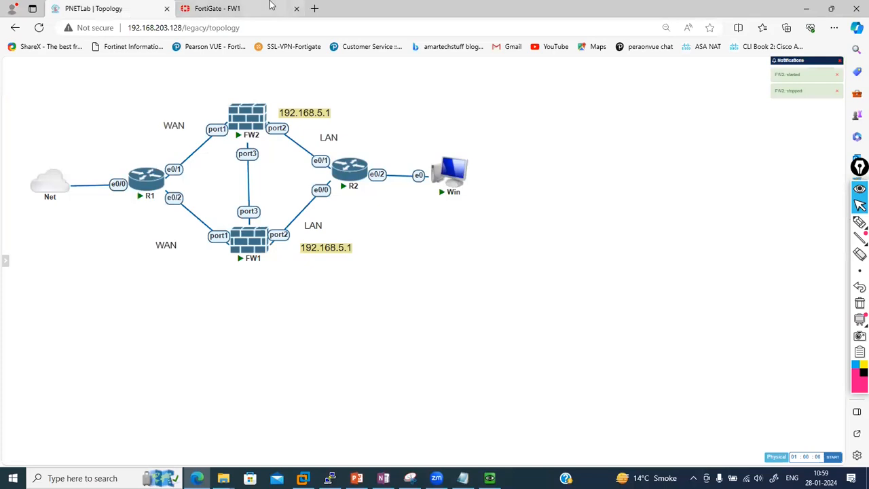
Open FW2's console to watch it boot, then bring up the Windows VM's running ping
left_click(249, 7)
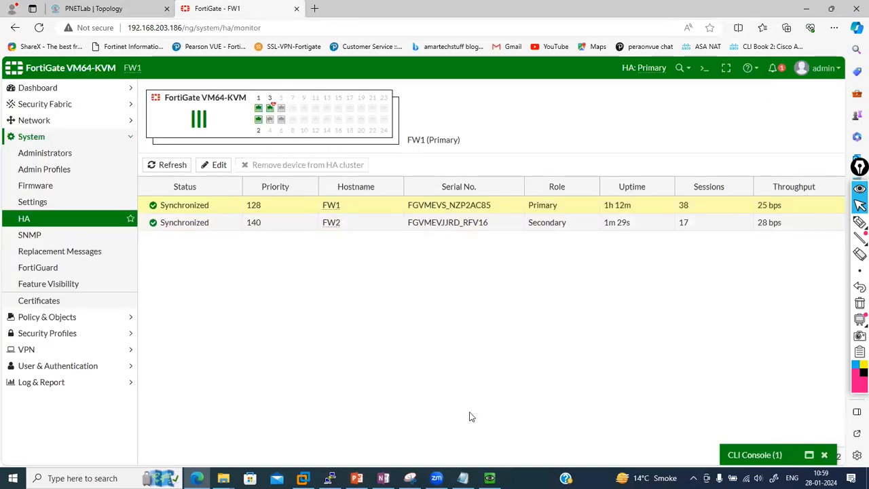
left_click(109, 8)
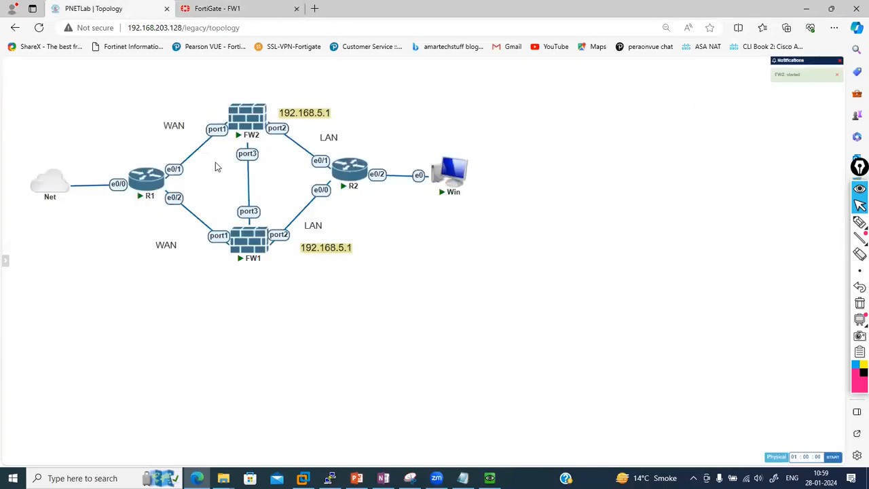
left_click(253, 112)
left_click(479, 90)
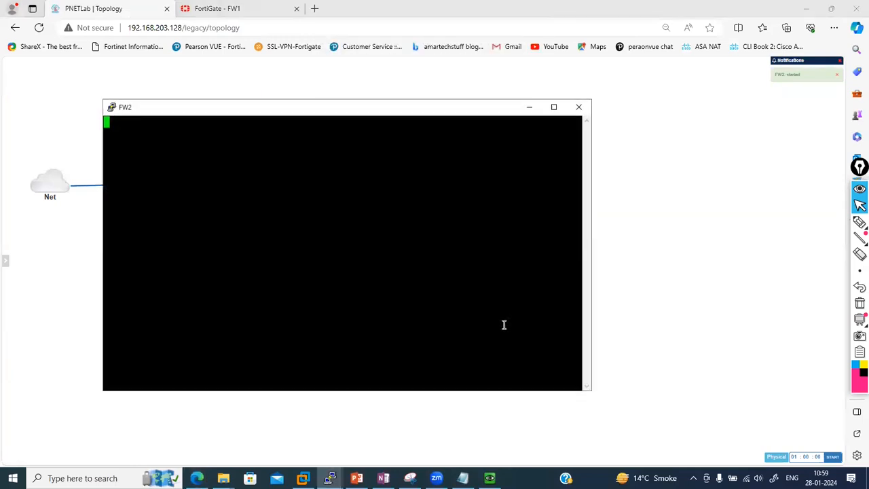
key("Return")
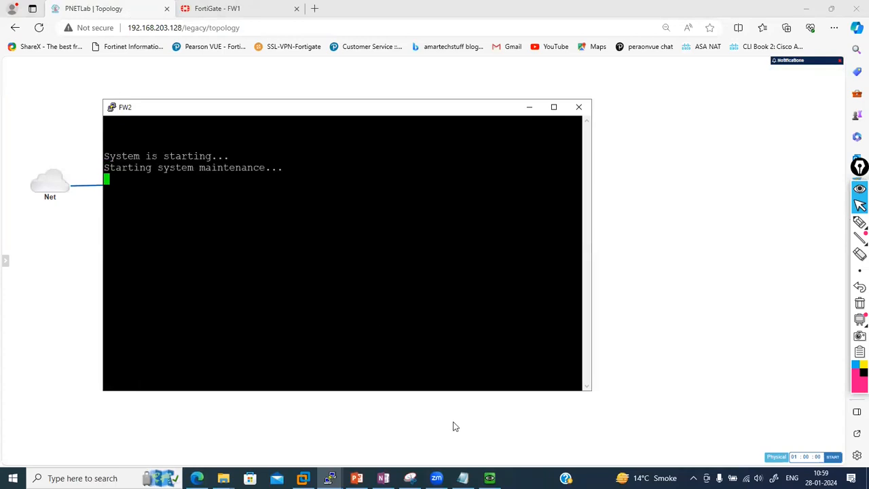
left_click(489, 477)
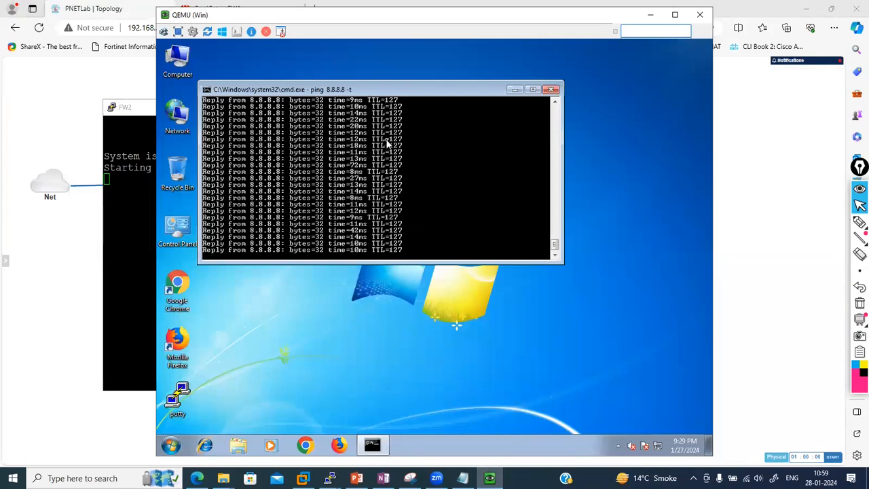
Enlarge the ping window and move the QEMU Win window right to reveal FW2's console
scroll(387, 144, "up", 20)
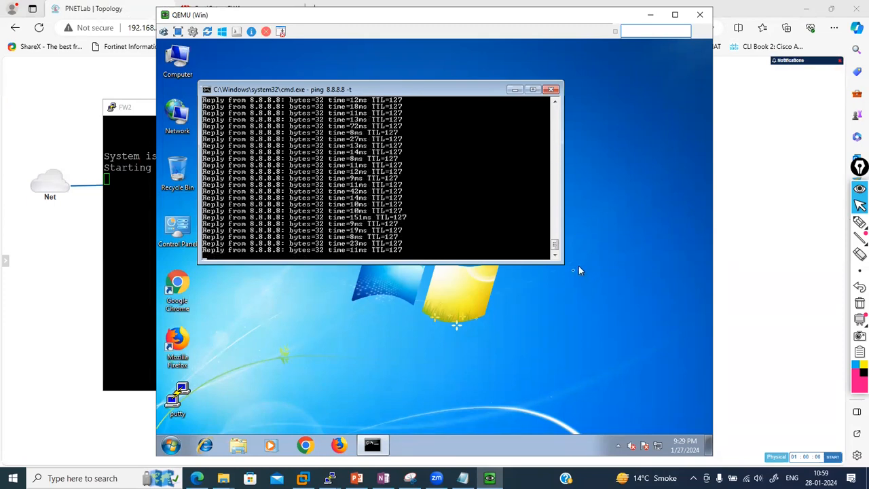
left_click_drag(558, 260, 599, 351)
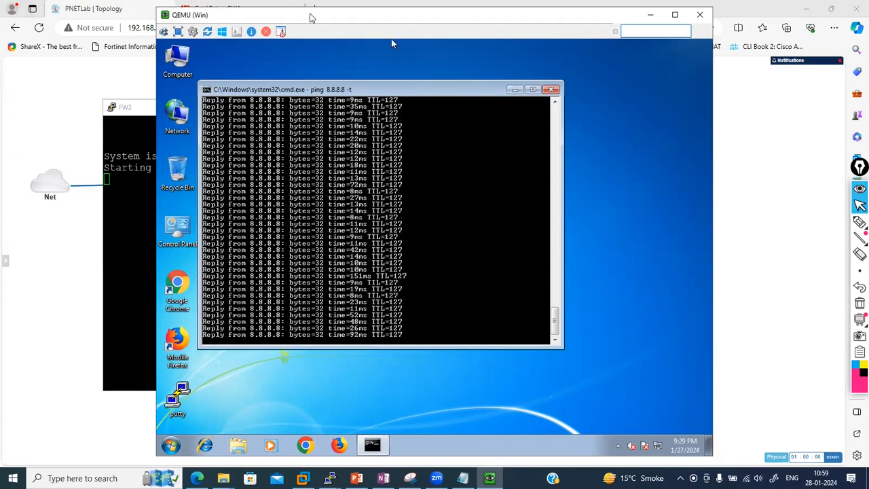
left_click_drag(312, 18, 607, 21)
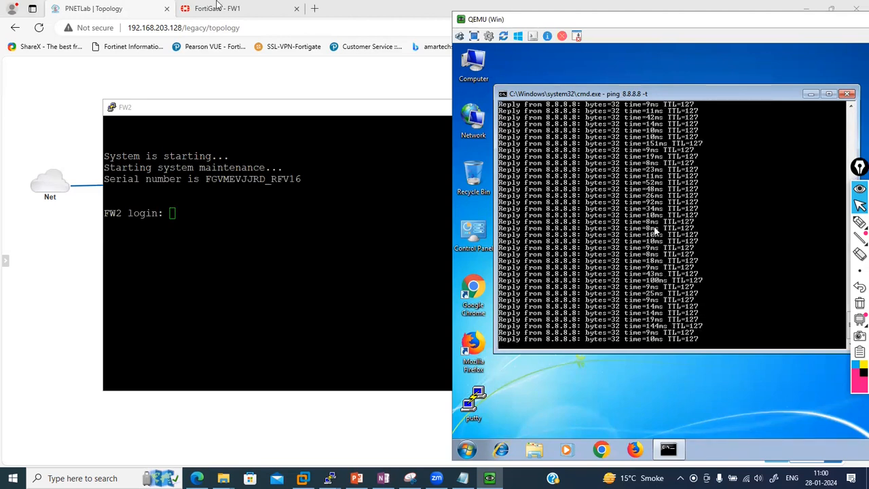
left_click(217, 7)
Refresh FW1's HA monitor and run 'get system ha status', highlighting why FW1 is primary
left_click(39, 27)
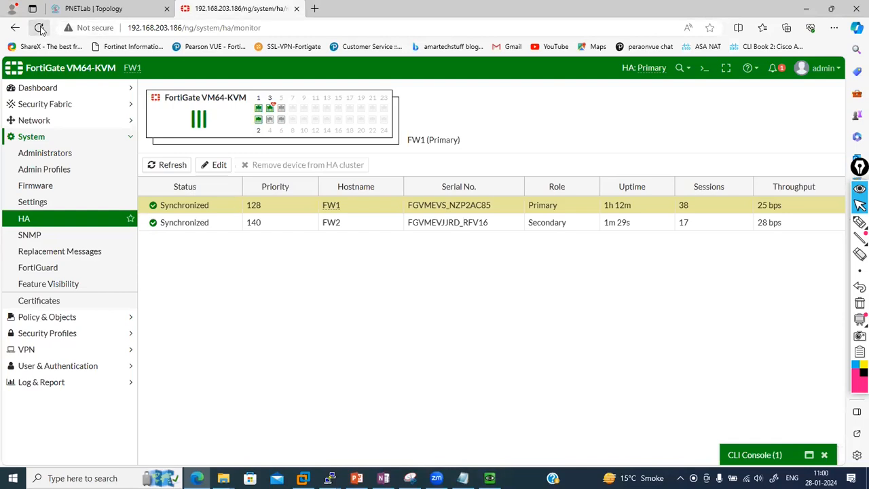
left_click(40, 28)
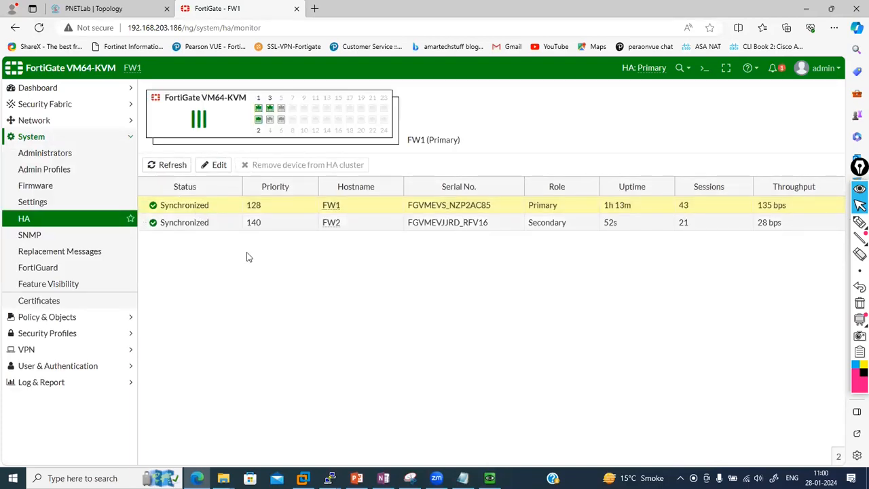
left_click(701, 70)
type("get system ha status")
key("Return")
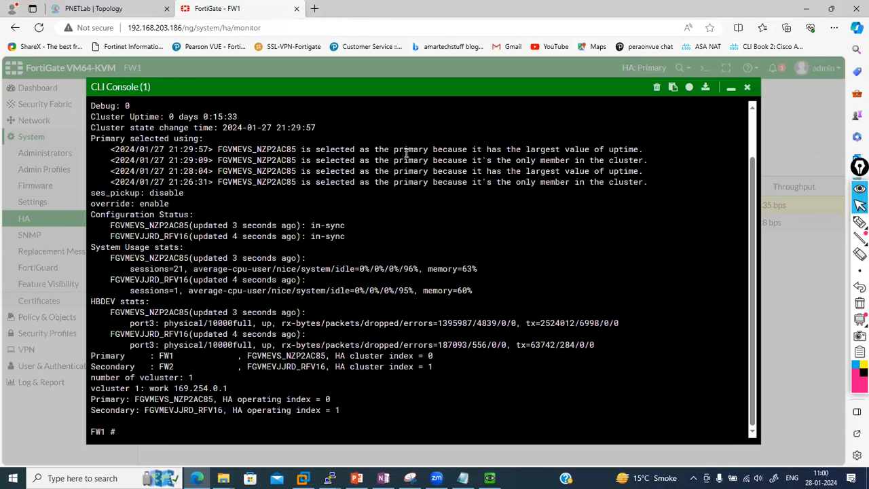
left_click_drag(223, 145, 643, 149)
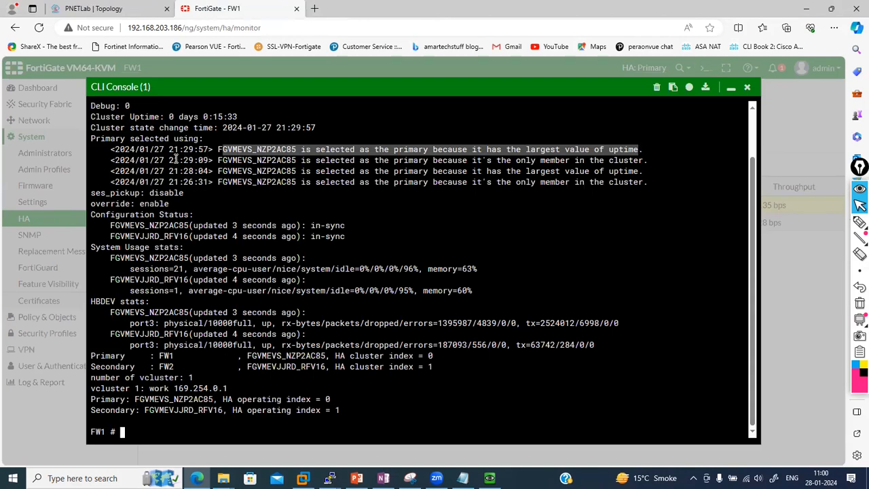
left_click(268, 245)
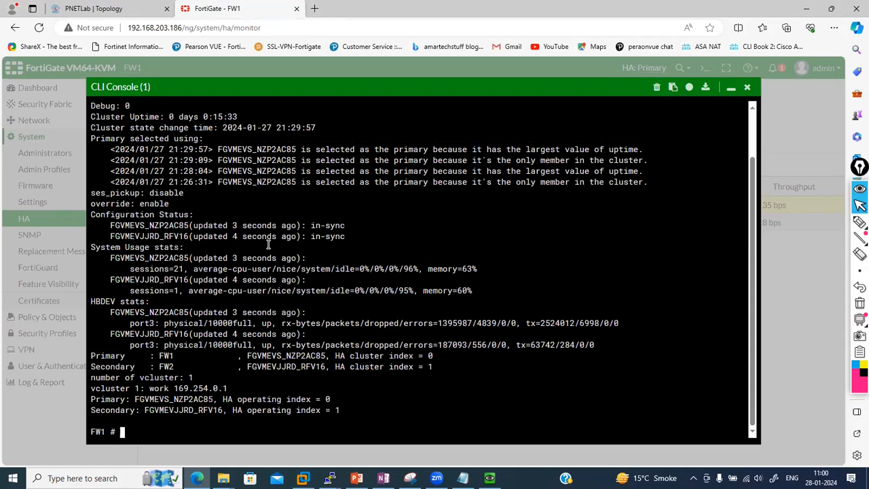
Rerun 'get system ha status' and run 'get system status' on FW1
type("get system ha status")
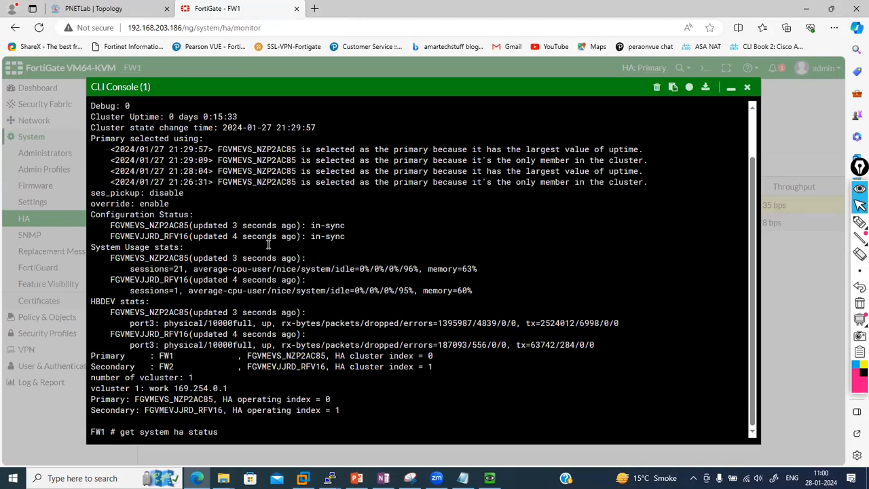
key("Return")
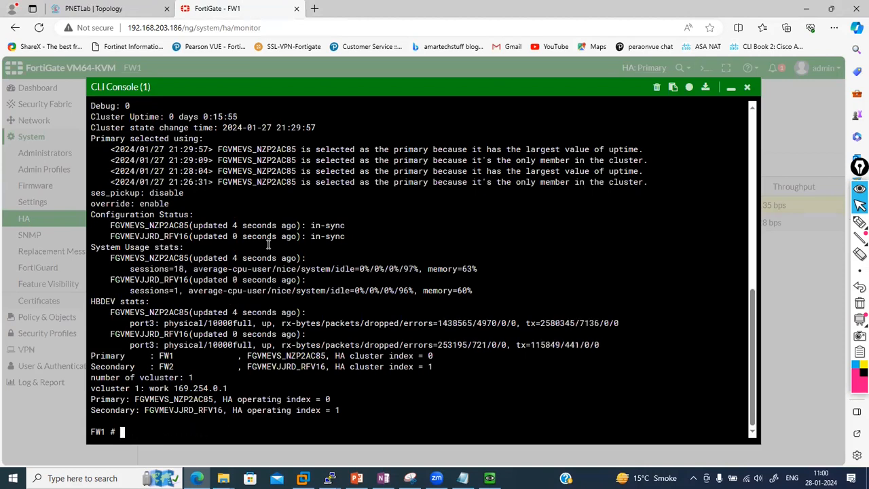
type("get system in")
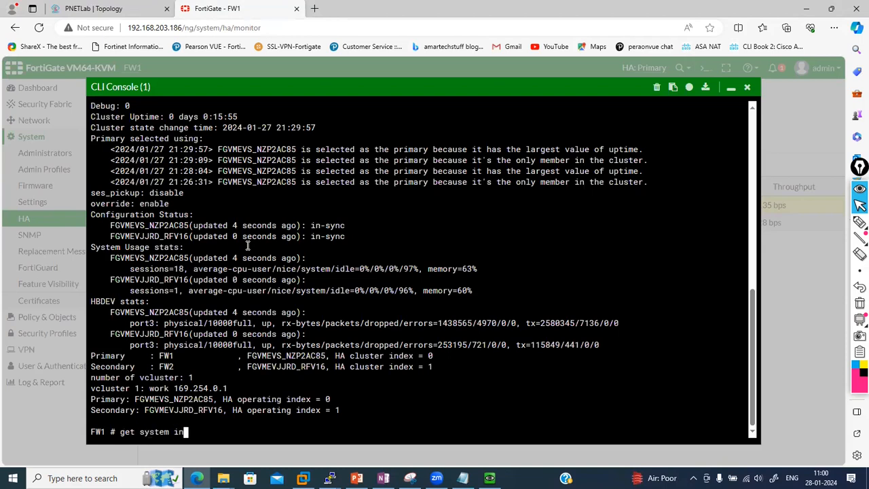
key("BackSpace")
type("sta")
key("Tab")
key("Tab")
key("Tab")
key("Return")
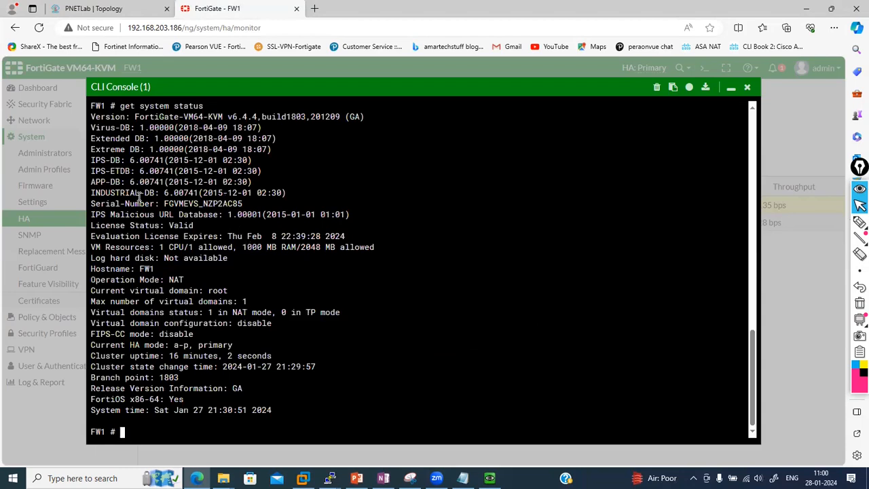
left_click(730, 88)
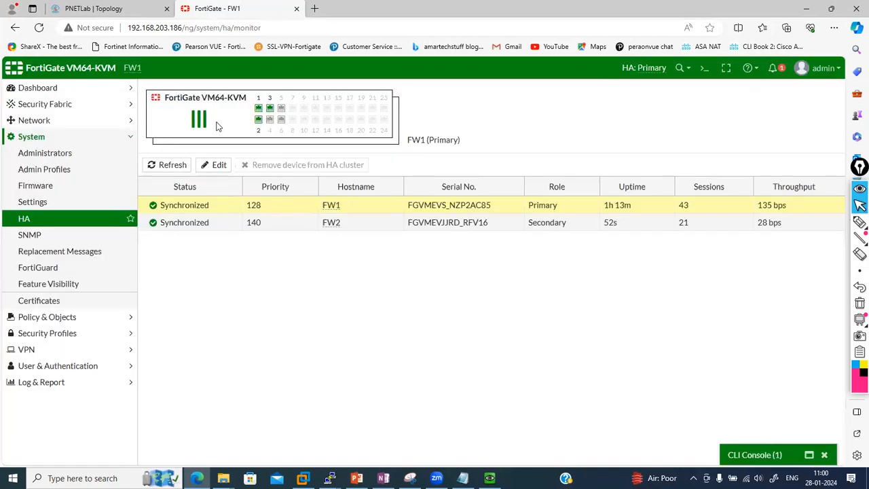
Open Dashboard > Status and bring up the CLI console with 'diagnose sys ha' entered
left_click(72, 89)
left_click(53, 107)
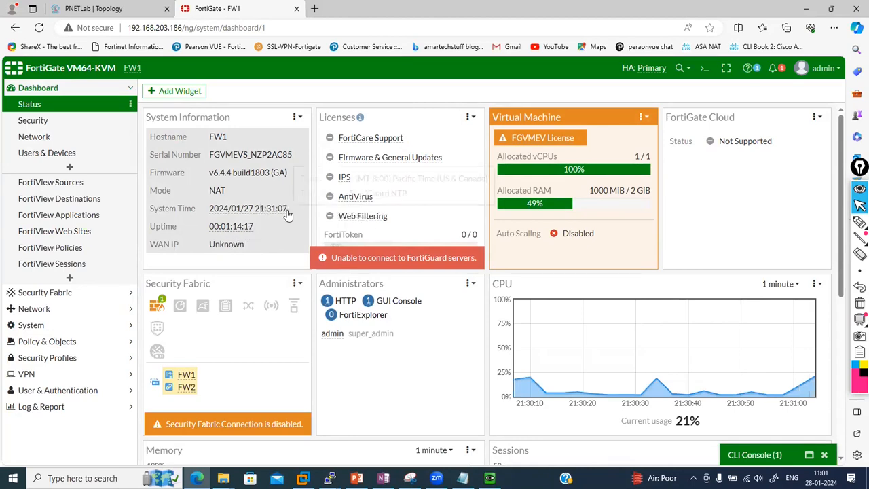
left_click(754, 455)
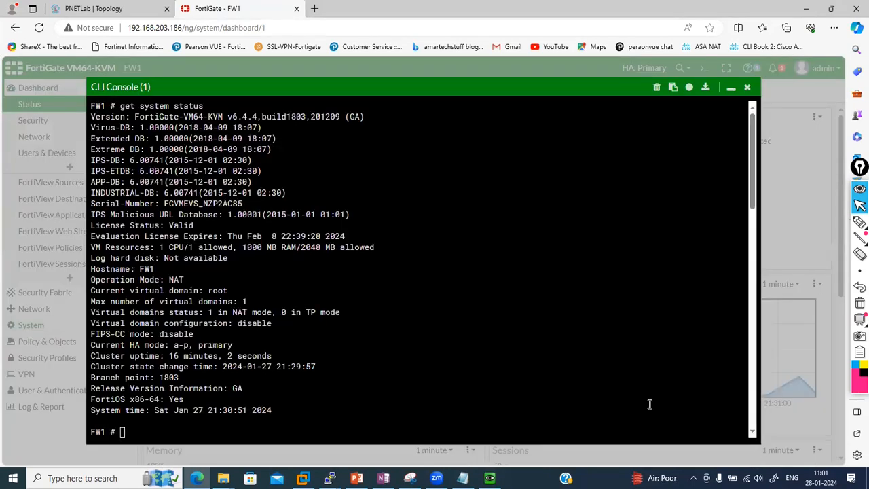
scroll(413, 239, "up", 9)
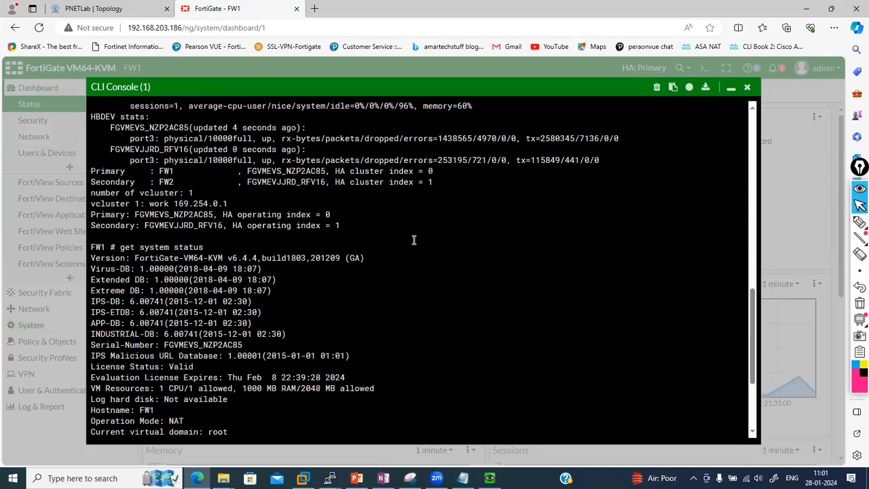
scroll(413, 239, "up", 7)
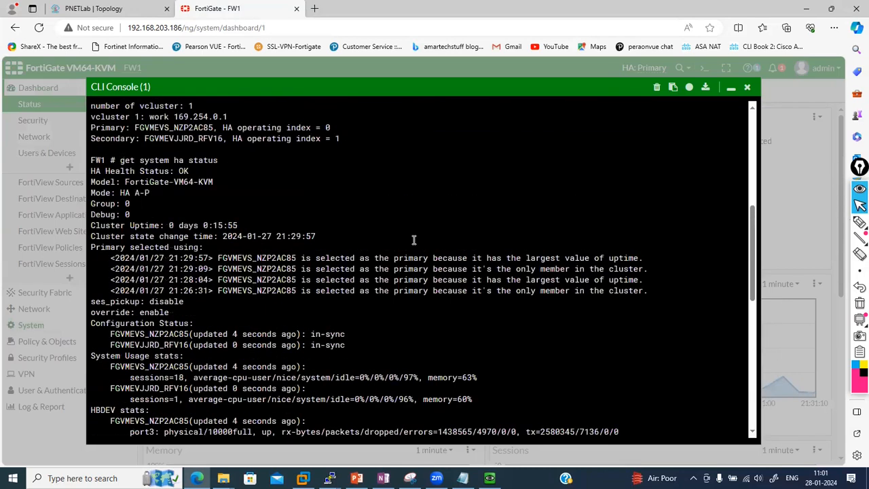
scroll(429, 315, "down", 15)
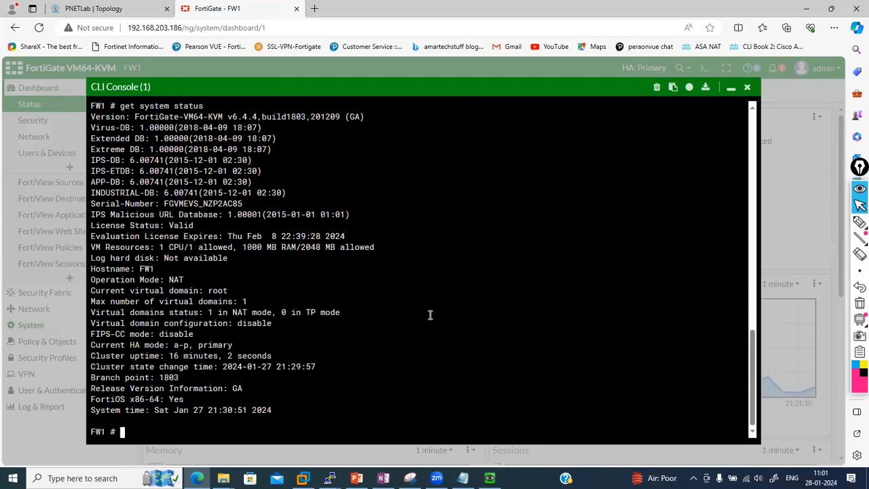
type("get")
key("BackSpace")
key("BackSpace")
key("BackSpace")
type("diagnose sys ha")
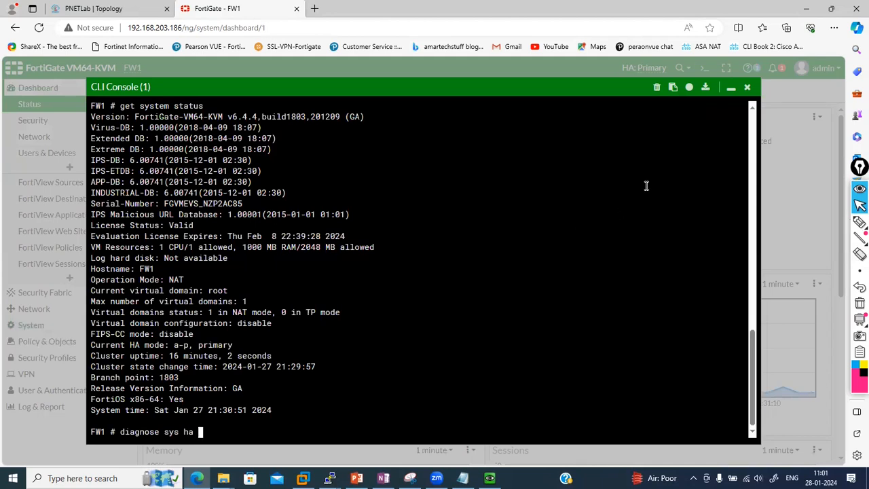
left_click(730, 89)
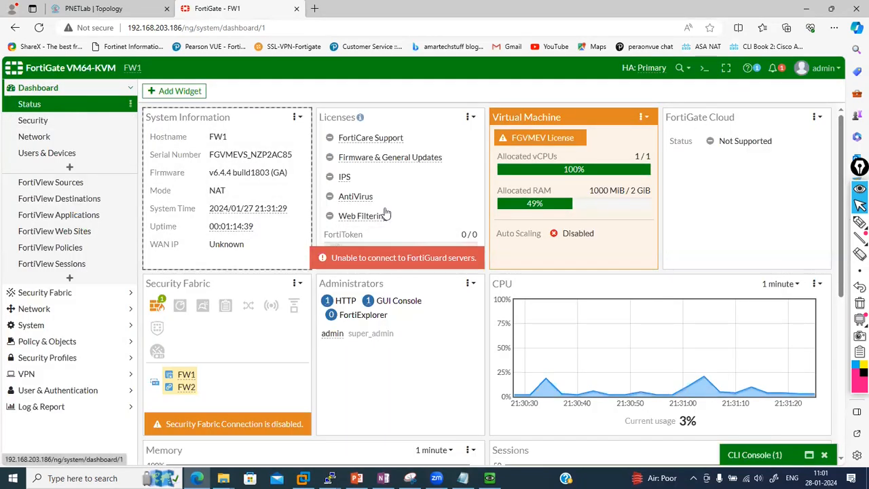
left_click(751, 454)
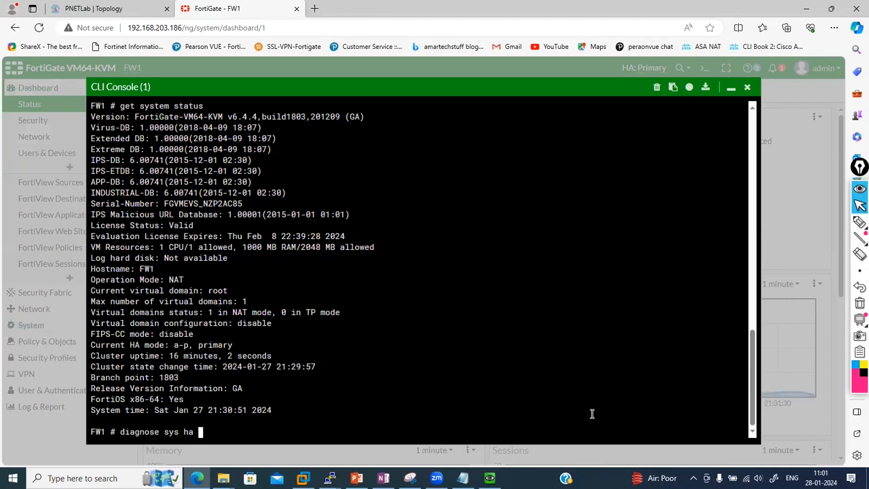
List the HA diagnose options and run 'diagnose sys ha reset-uptime' on FW1
key("question")
type("r")
key("Tab")
key("Return")
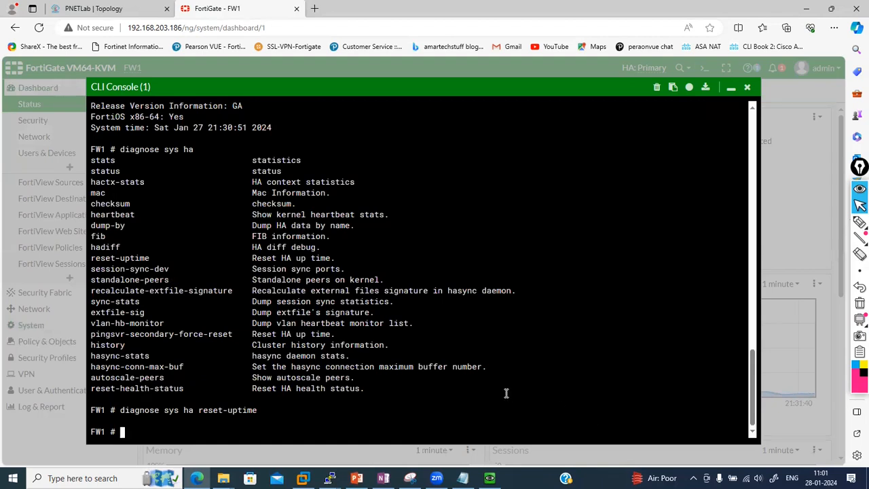
left_click(731, 87)
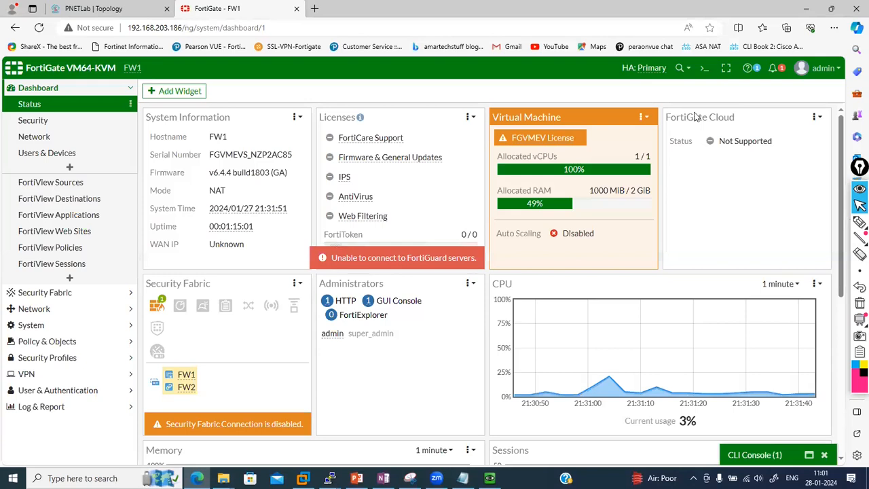
left_click(71, 324)
left_click(31, 225)
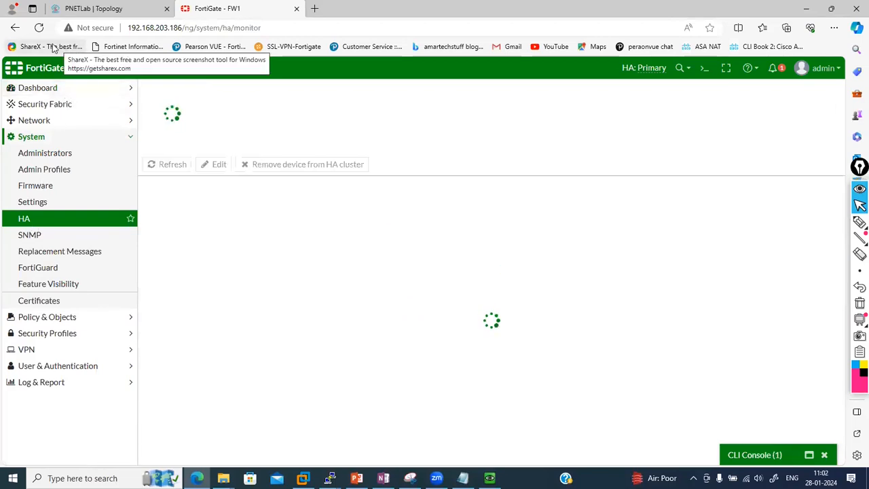
Reload the HA monitor and sign back in as admin with the account password
left_click(39, 27)
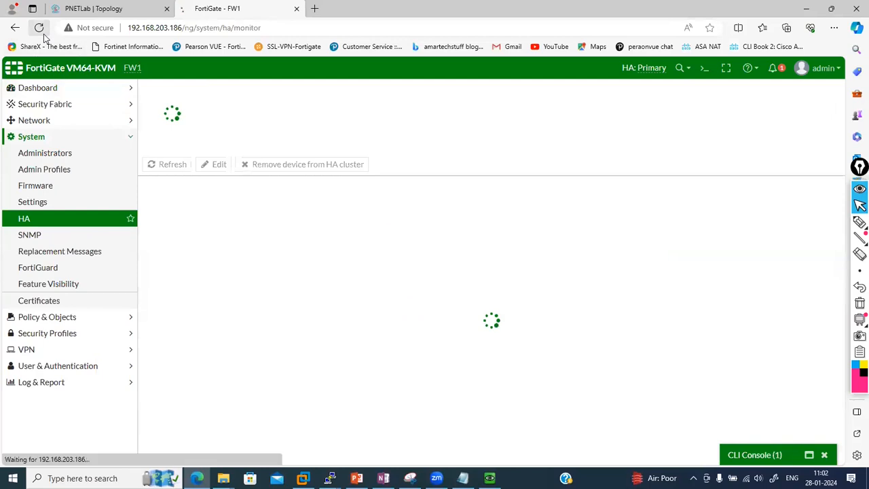
left_click(103, 9)
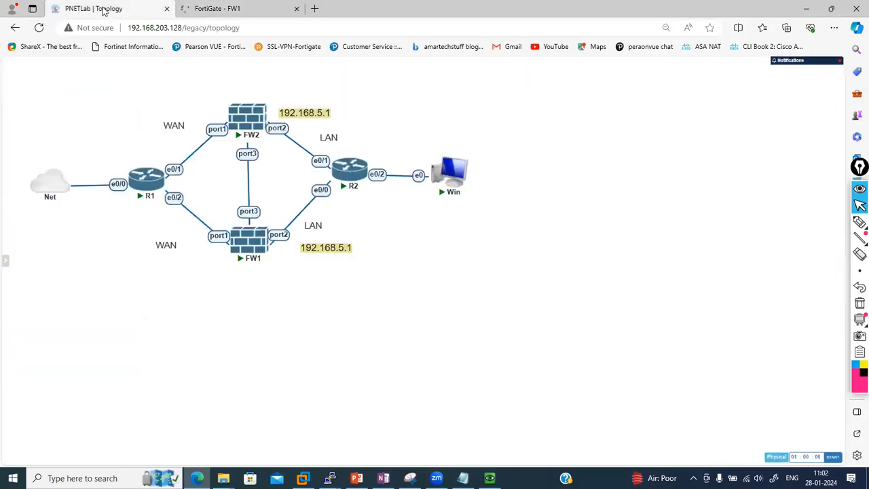
left_click(245, 8)
type("admin")
key("Tab")
type("ad")
key("Return")
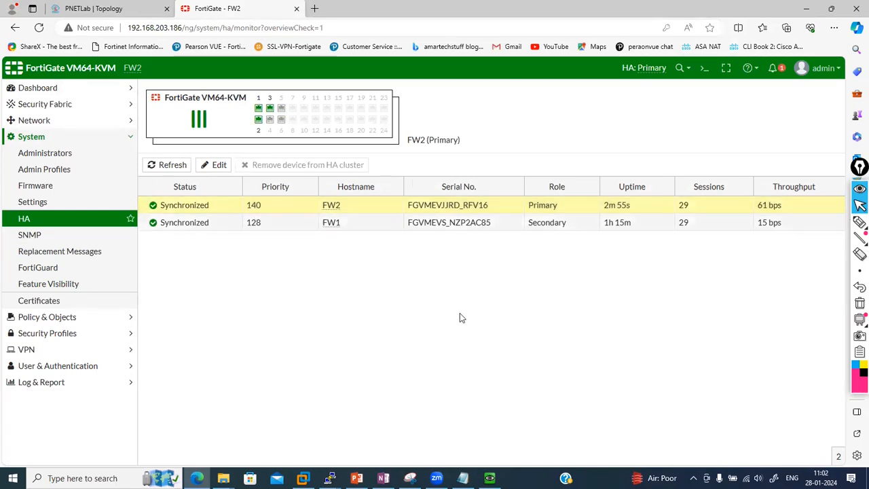
Run 'get system ha status' in FW2's CLI console
left_click(704, 70)
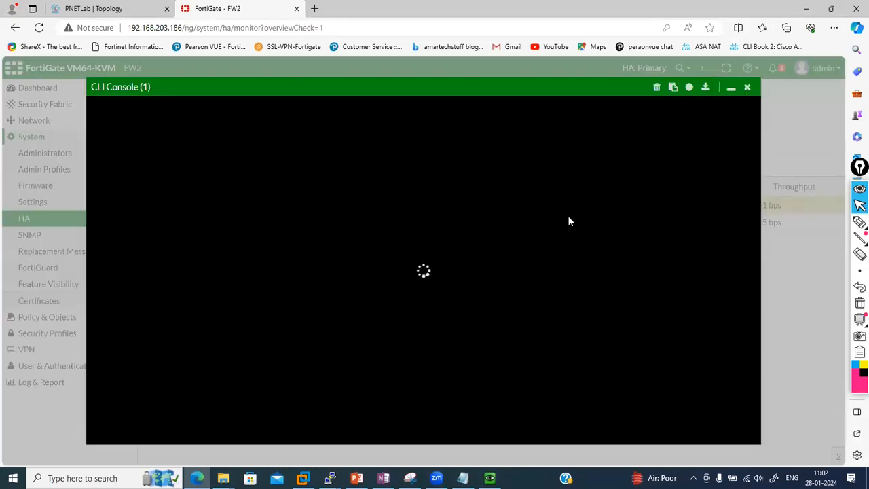
type("get s")
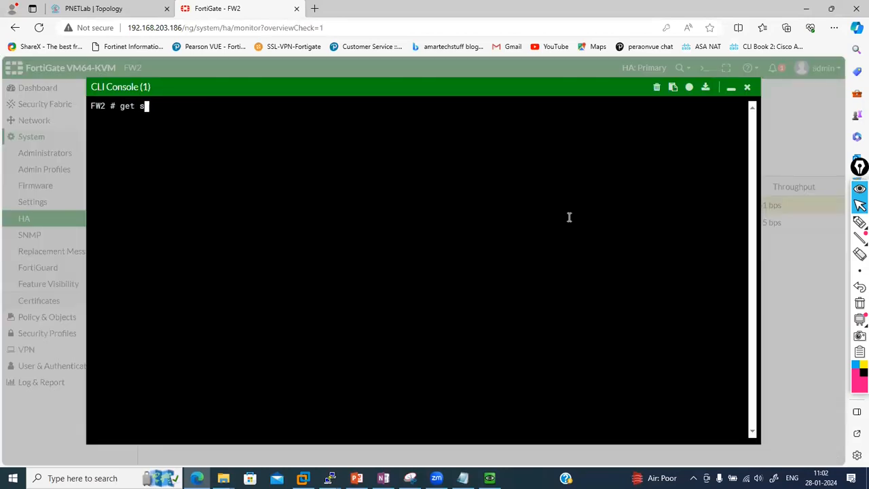
type("ystem ha status")
key("Return")
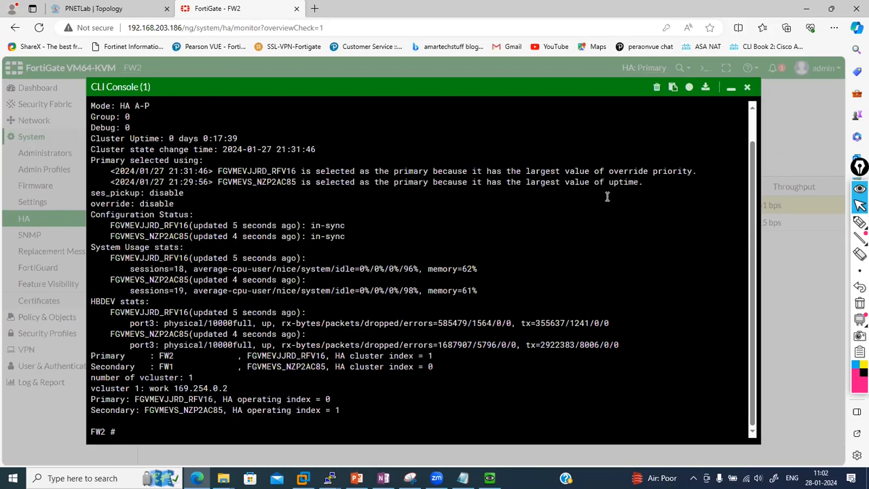
Stop the Windows VM's ping with Ctrl+C, review its replies, and return to FW2's CLI console
left_click(489, 478)
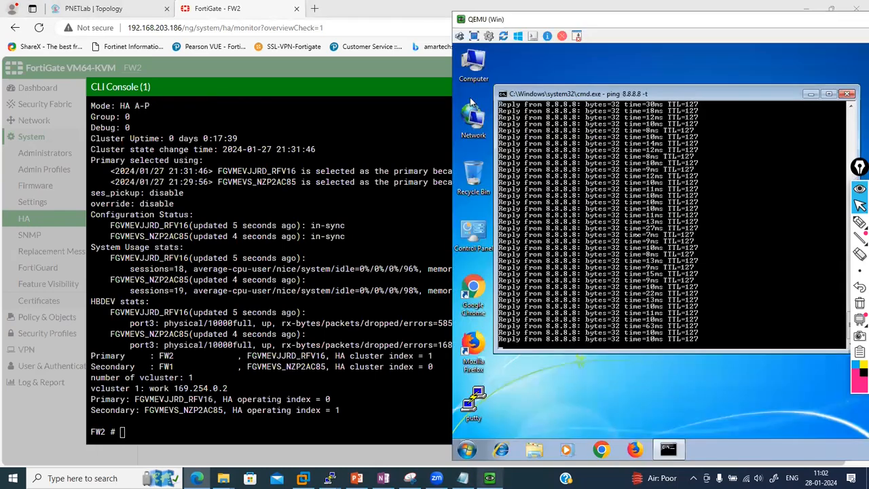
key("ctrl+c")
scroll(651, 212, "up", 5)
scroll(651, 212, "up", 5)
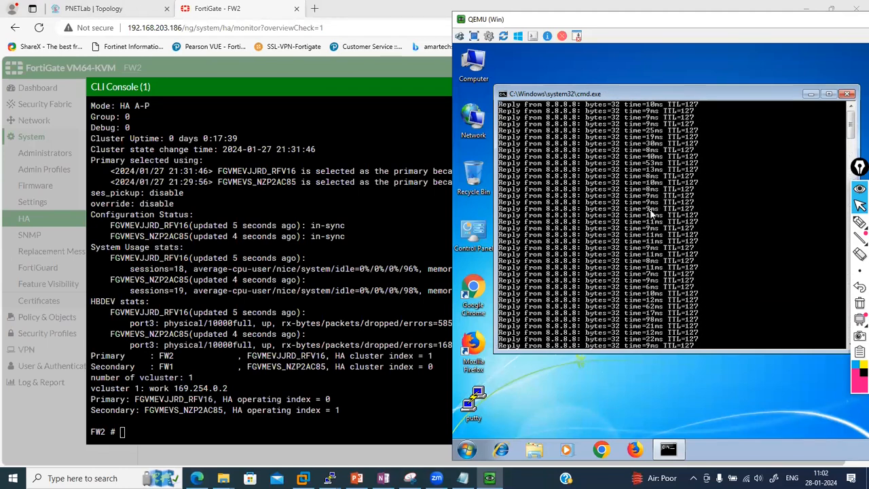
scroll(651, 212, "down", 10)
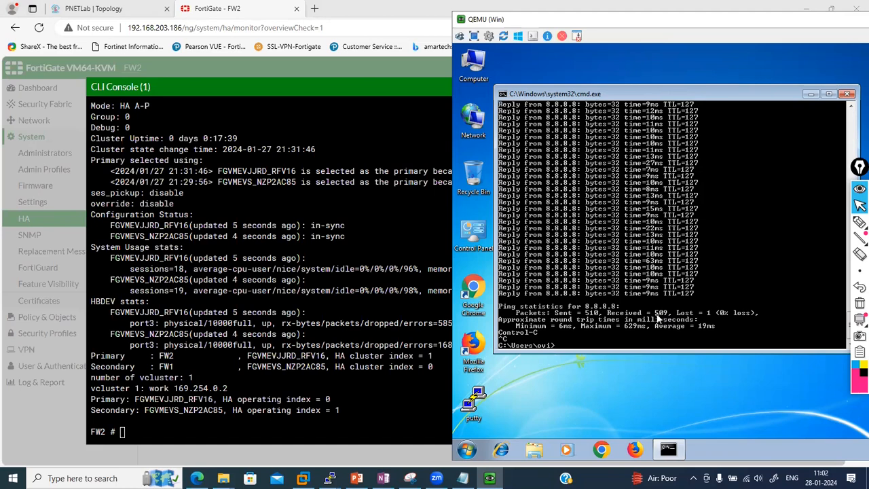
scroll(655, 246, "up", 5)
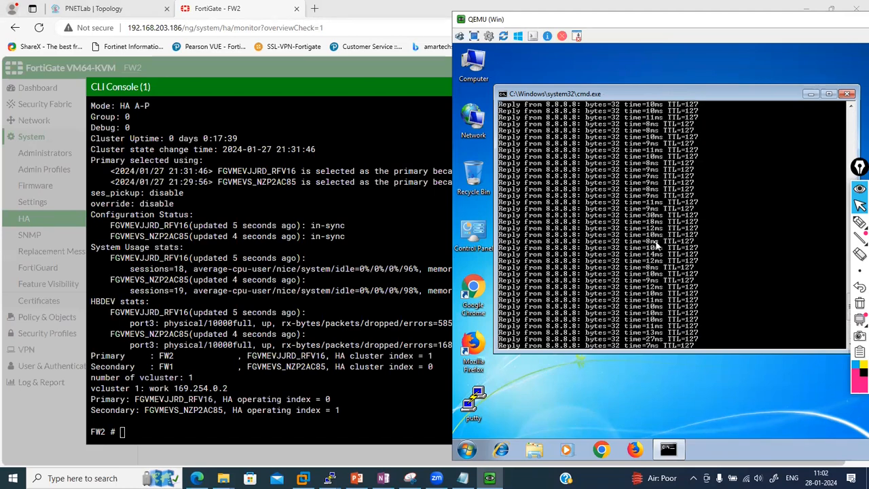
scroll(656, 246, "up", 5)
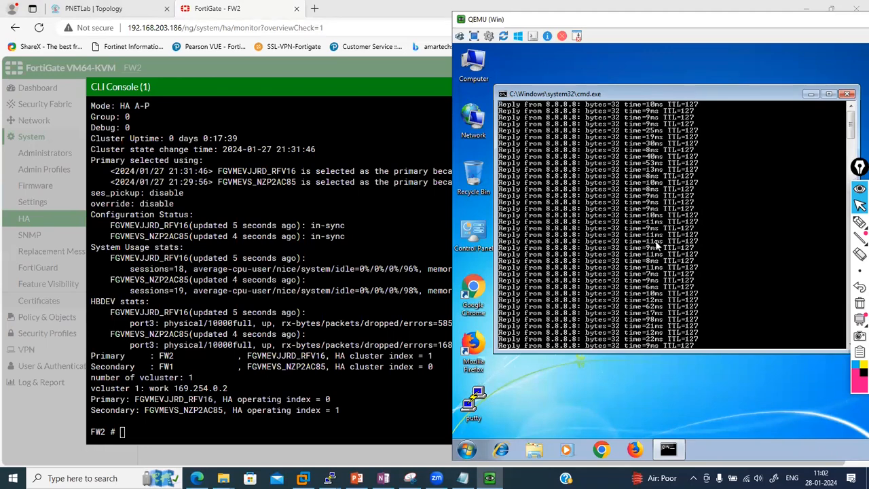
left_click(333, 219)
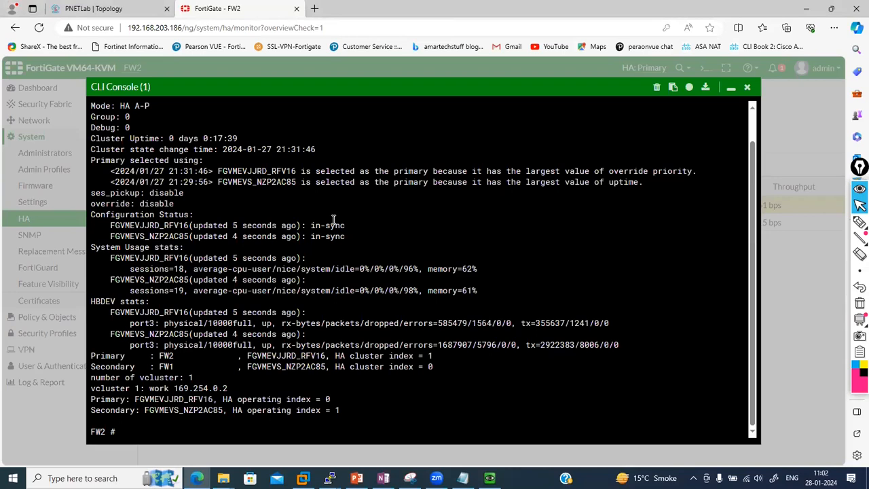
Add port1 and port2 as monitored interfaces in FW2's HA settings and save
left_click(730, 88)
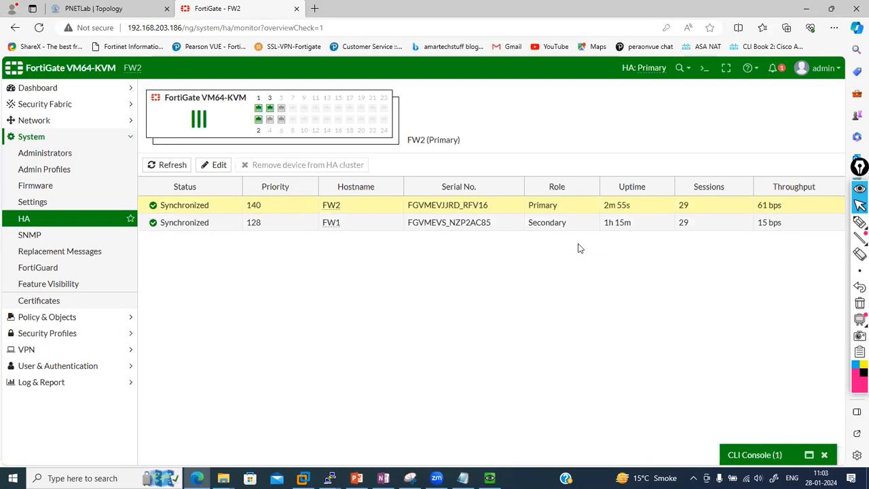
double_click(202, 206)
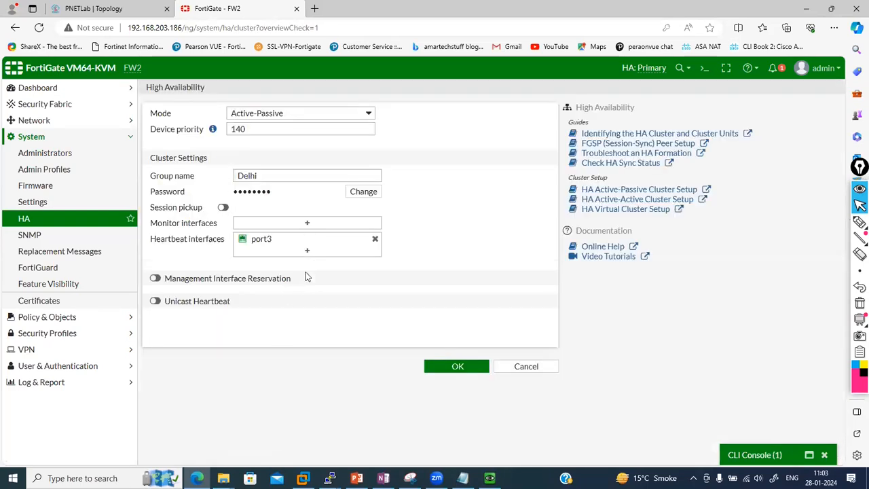
left_click(98, 5)
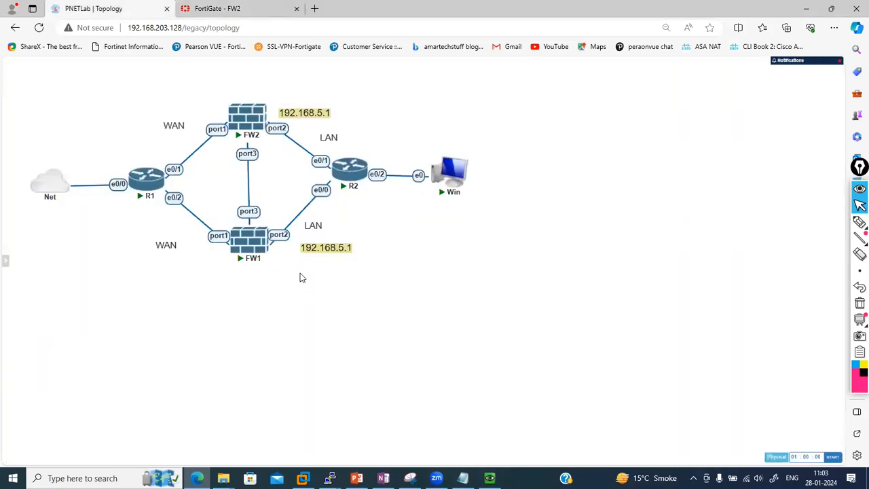
left_click(217, 5)
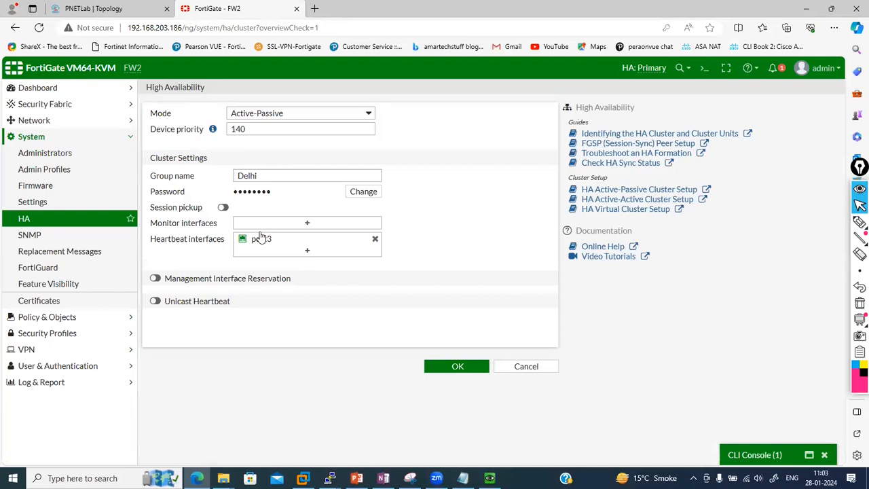
left_click(306, 224)
left_click(441, 144)
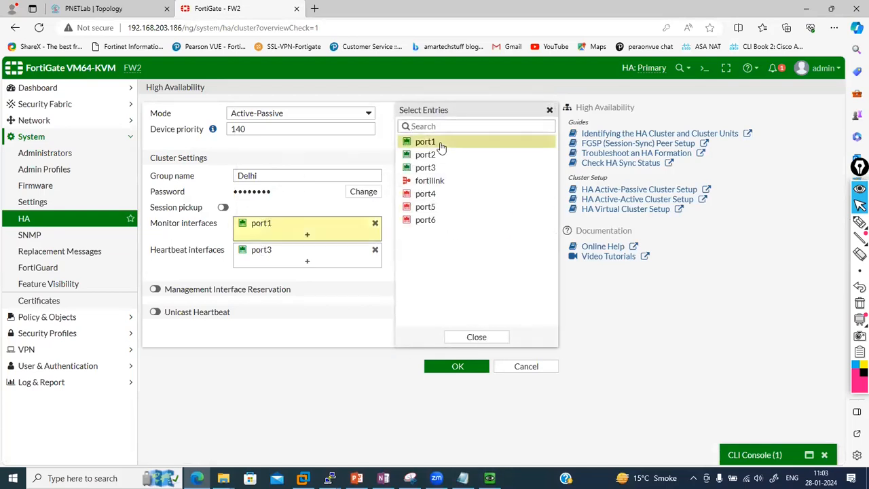
left_click(435, 155)
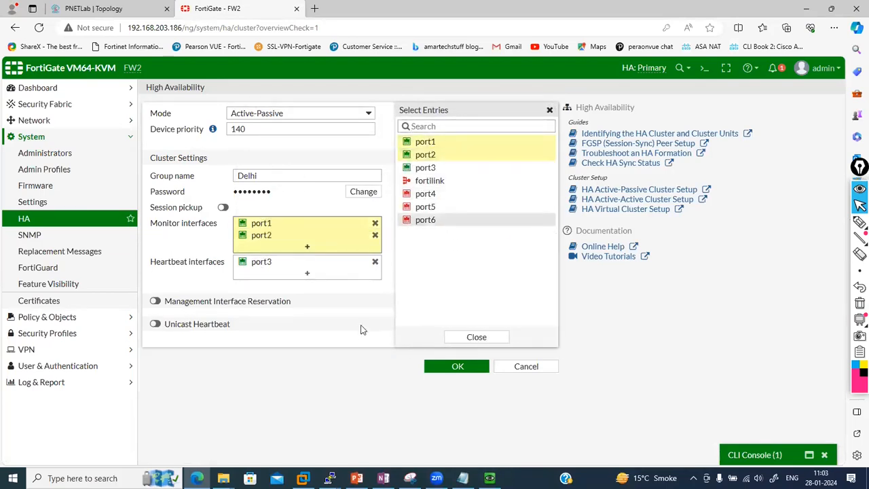
left_click(443, 367)
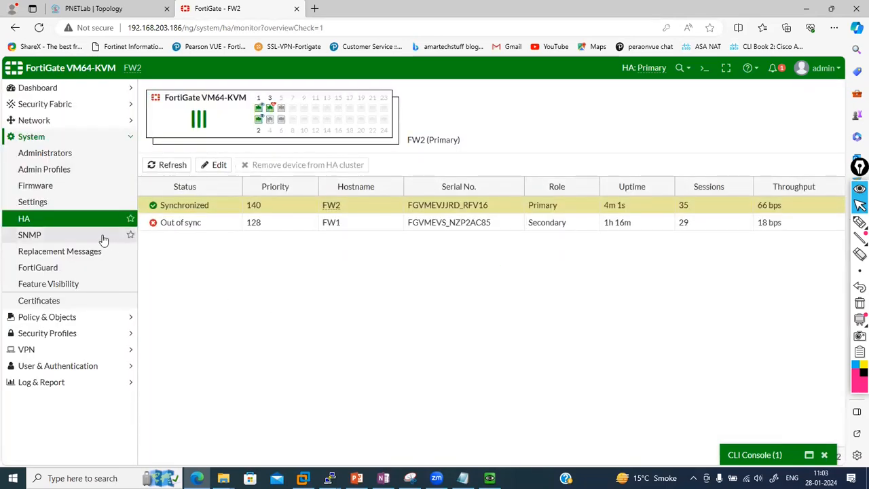
Check the HA monitor shows FW2 Primary and FW1 Secondary, both synchronized, then return to the topology
left_click(63, 223)
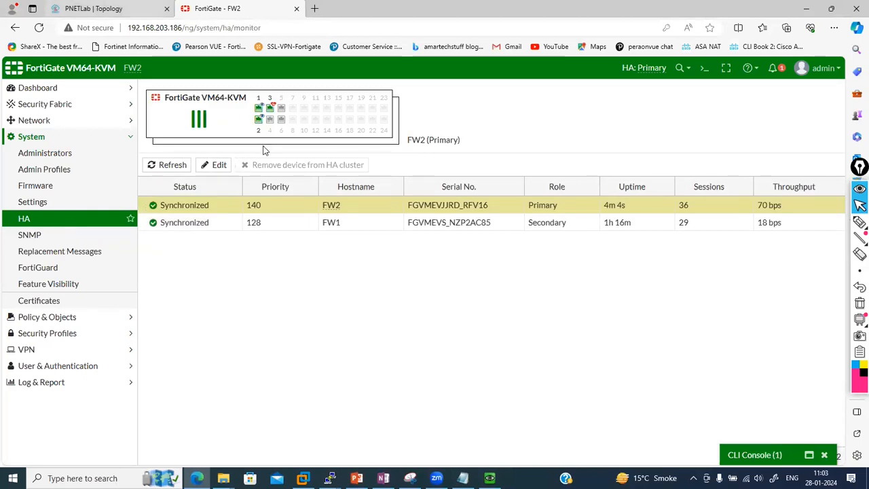
left_click(759, 460)
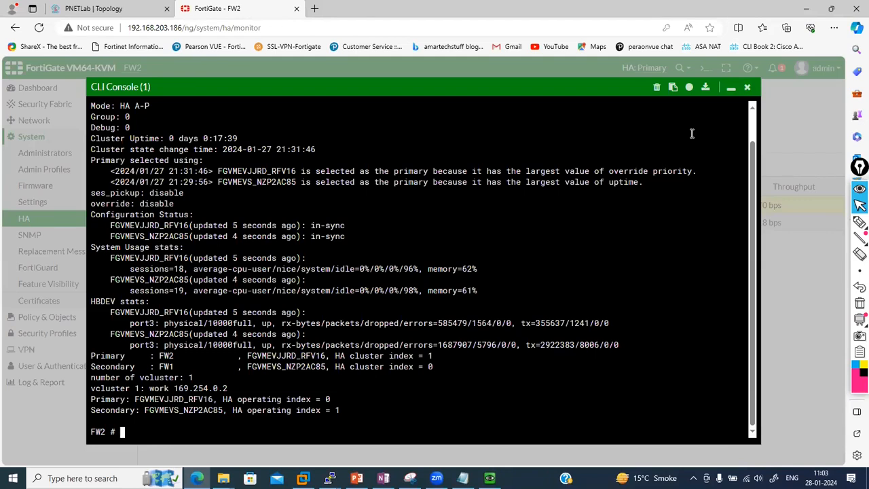
left_click(730, 90)
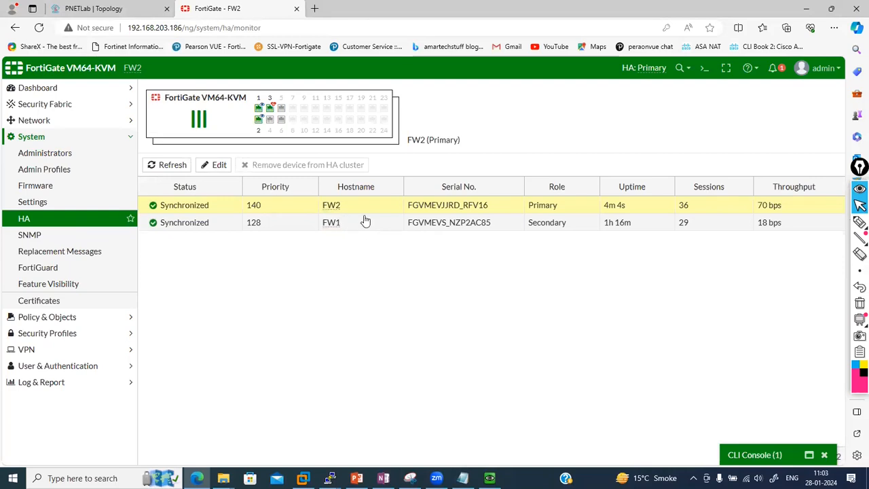
left_click(100, 7)
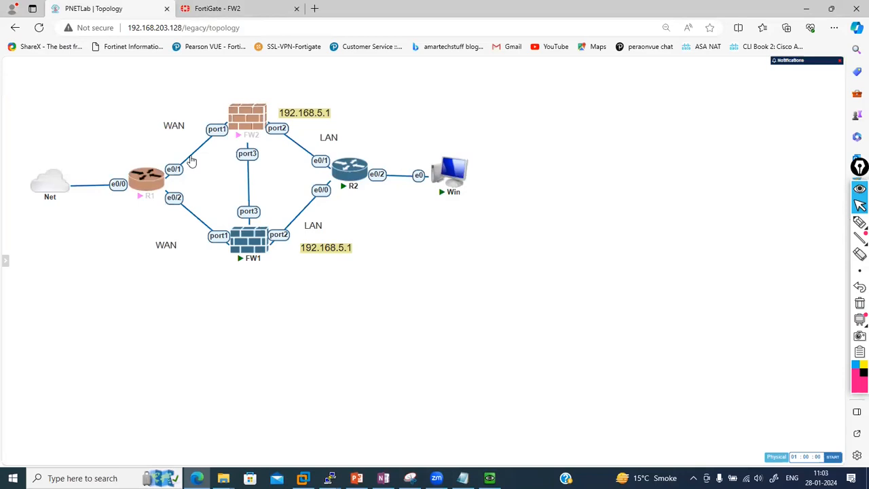
Delete the WAN text label beside FW2, confirming the deletion
right_click(192, 161)
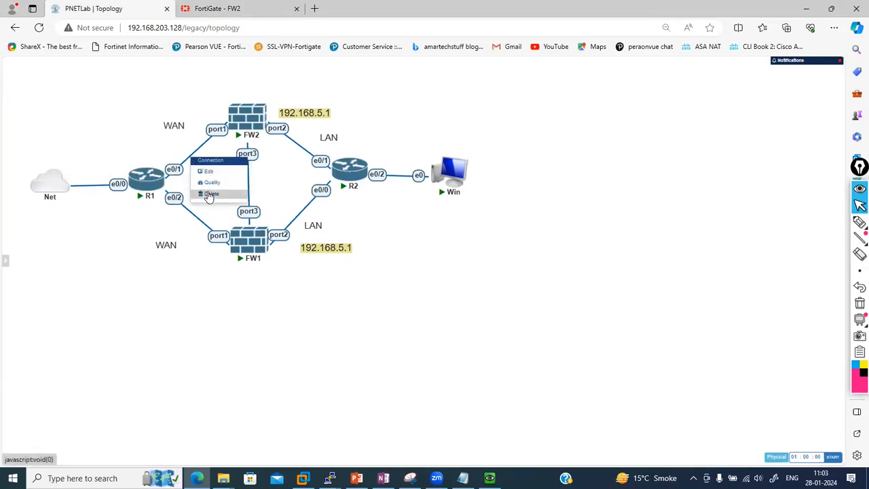
left_click(165, 287)
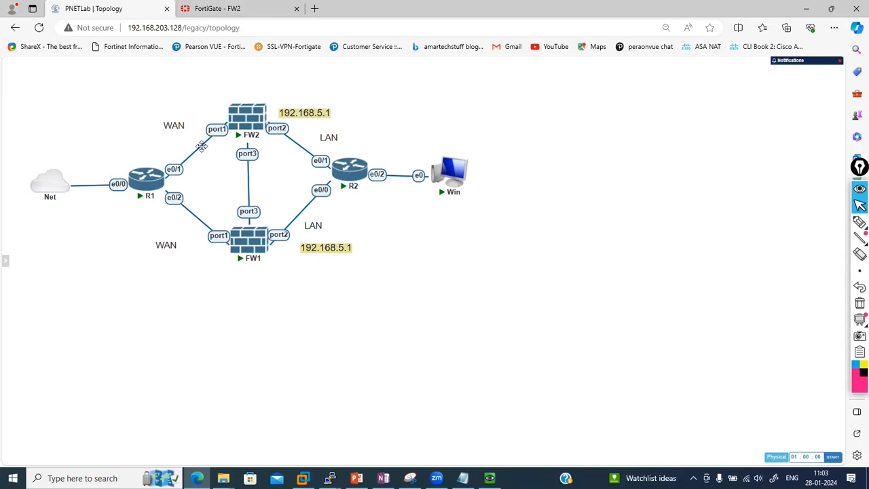
right_click(202, 146)
left_click(224, 220)
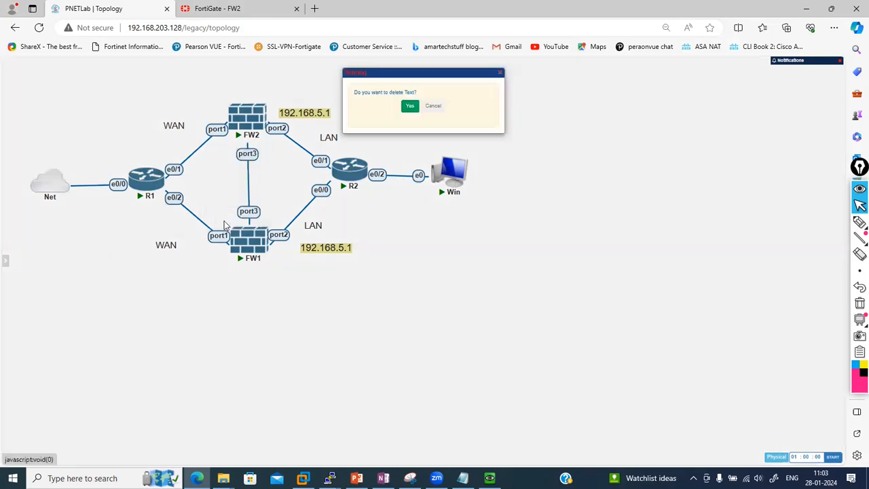
left_click(409, 105)
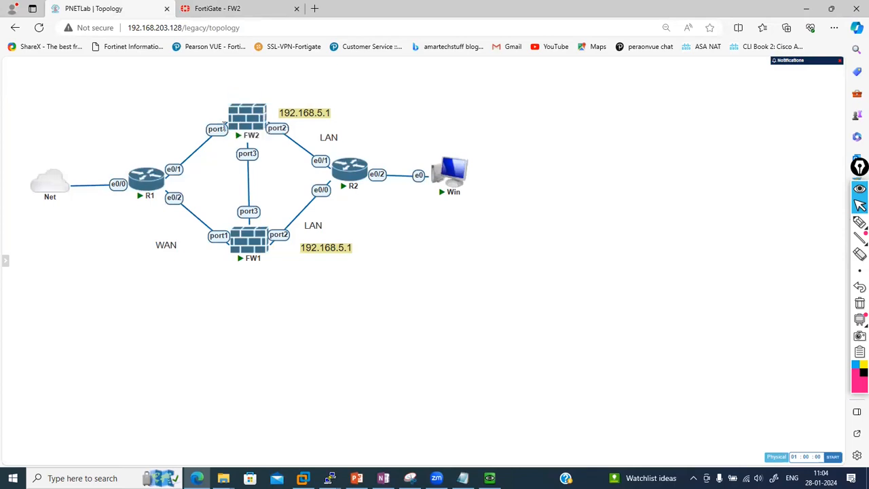
Delete the connection between FW2 port1 and R1 e0/1
right_click(213, 130)
left_click(234, 176)
mouse_move(446, 166)
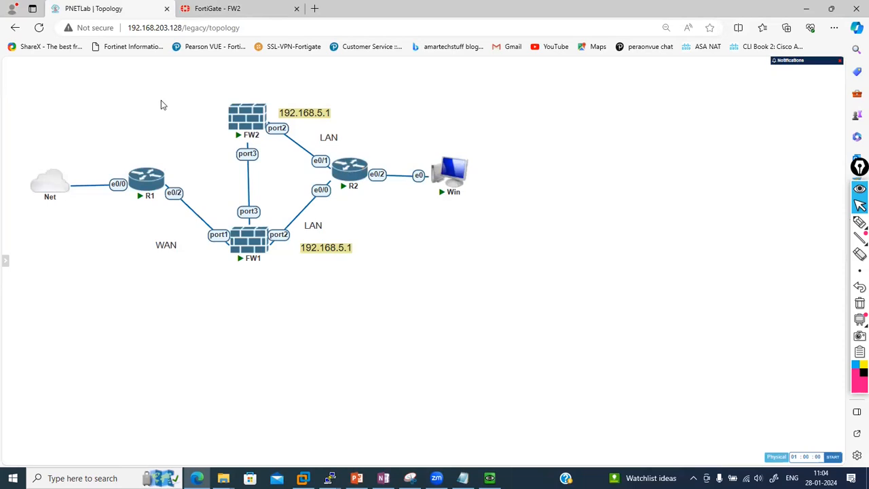
left_click(238, 8)
Refresh System > HA to confirm FW1 (priority 128) is now Primary, then open FW1's CLI console
left_click(39, 28)
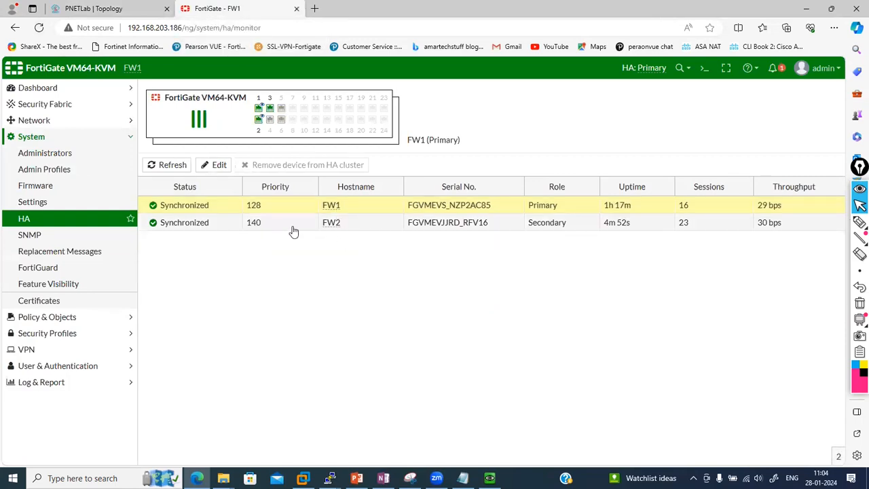
left_click(100, 6)
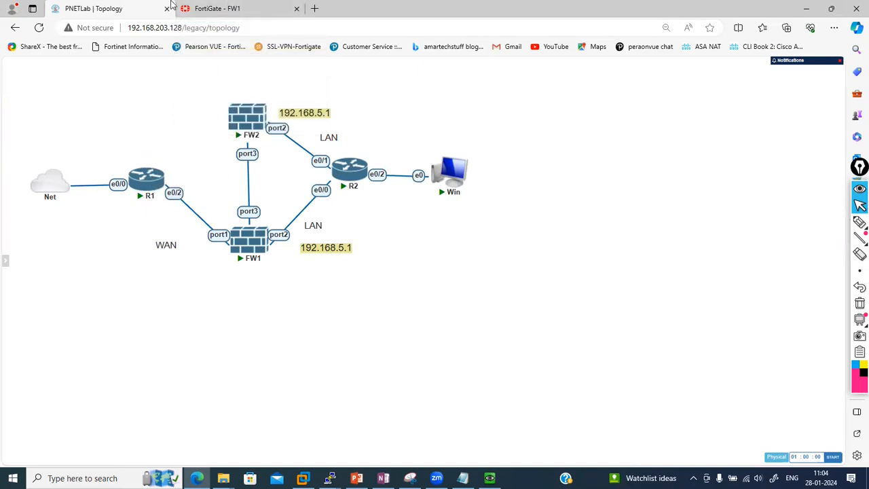
left_click(214, 8)
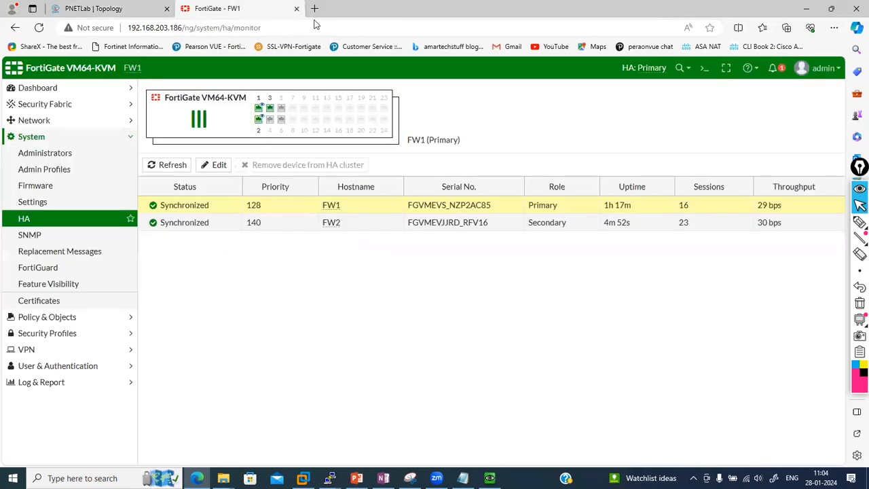
left_click(704, 68)
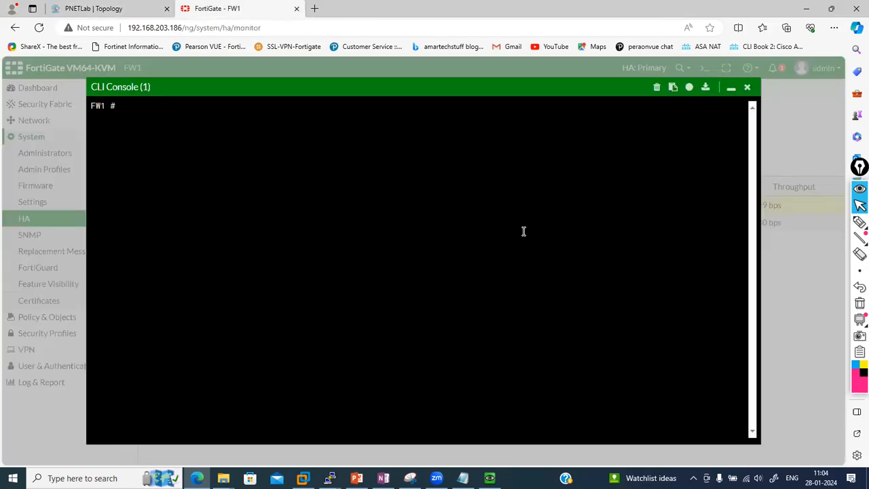
On the Windows VM, stop the continuous ping to view its statistics, then restart it
key("alt+Tab")
key("ctrl+c")
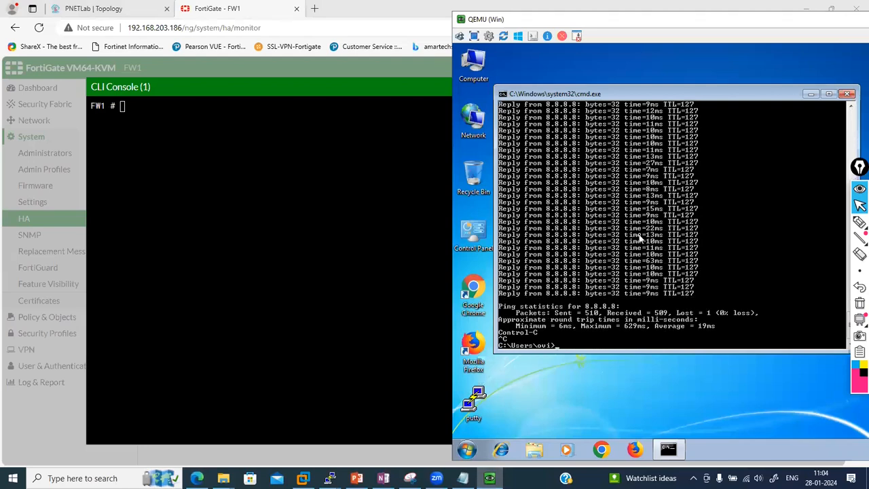
key("Up")
key("Return")
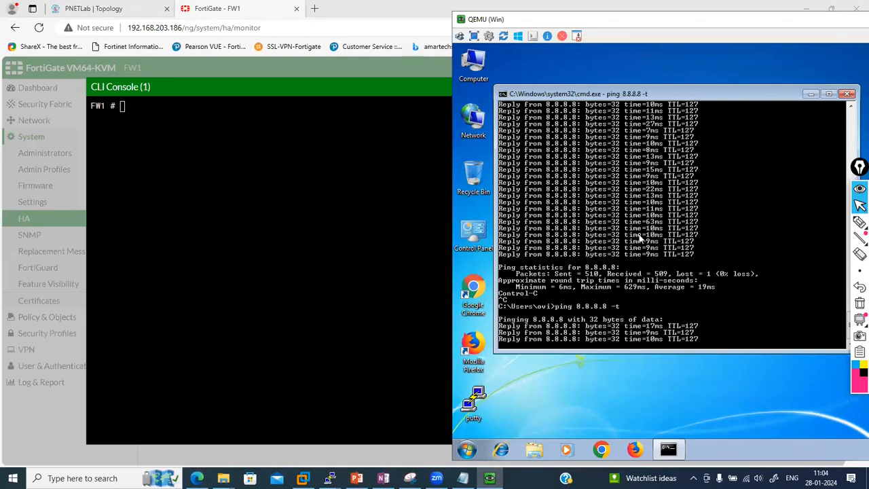
key("ctrl+c")
key("Return")
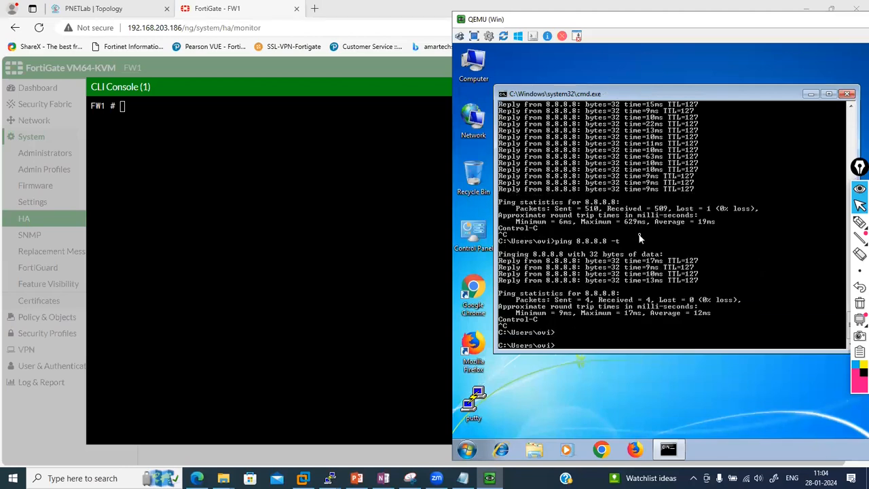
key("Up")
key("Return")
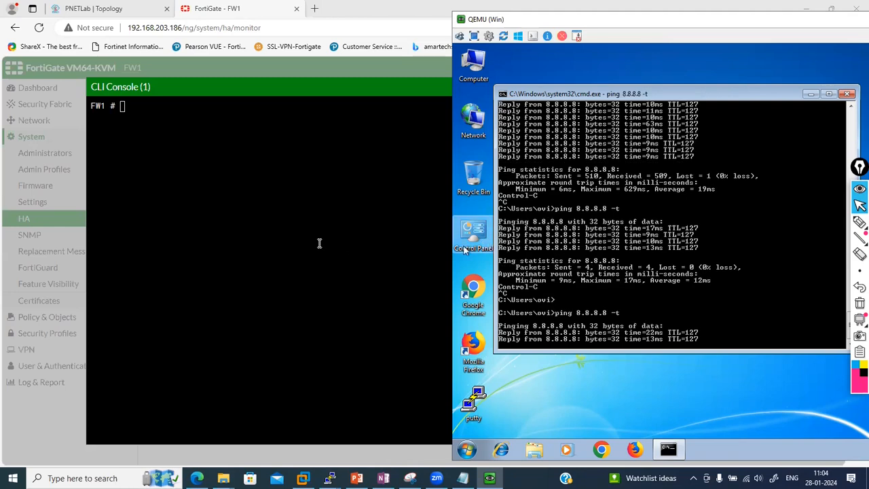
Run 'get system ha status' on FW1 and review the link-failure reason for FW2's port1
left_click(318, 243)
type("get system ha status")
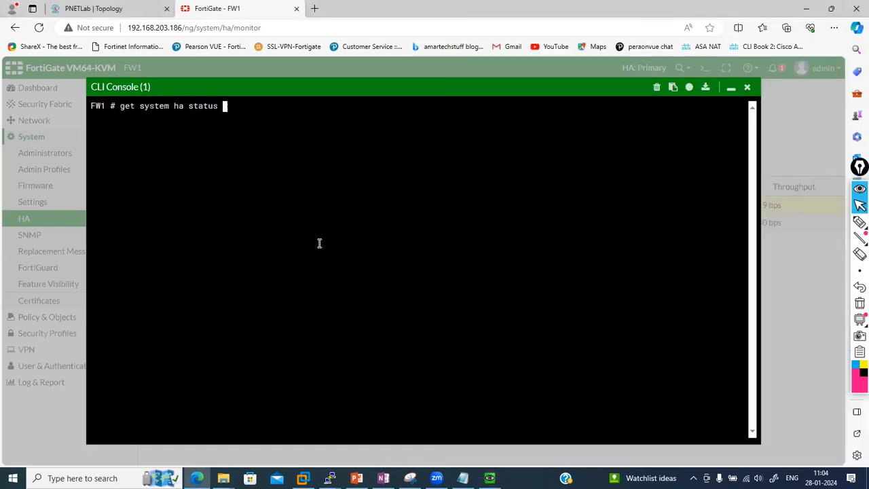
key("Return")
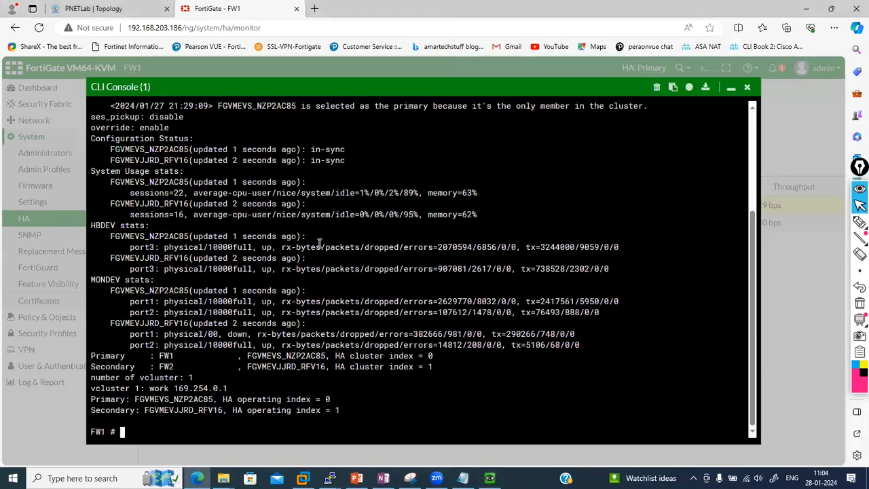
scroll(339, 226, "up", 3)
scroll(340, 226, "up", 2)
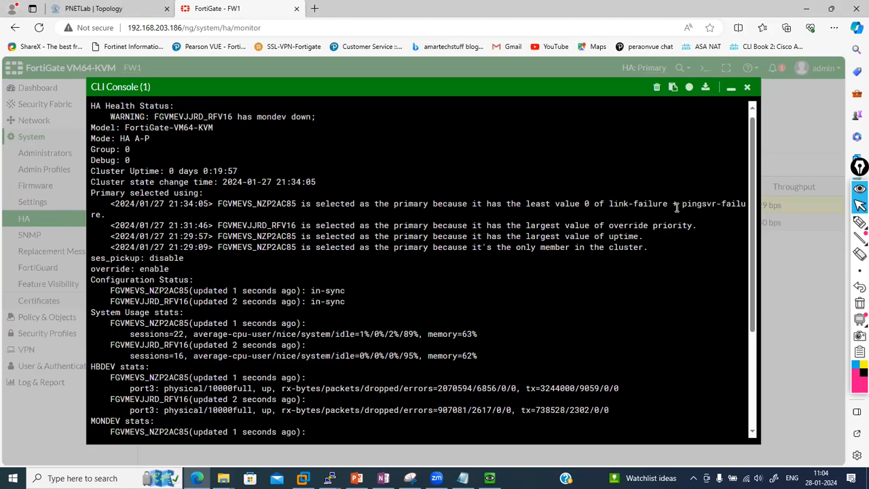
left_click_drag(673, 205, 704, 204)
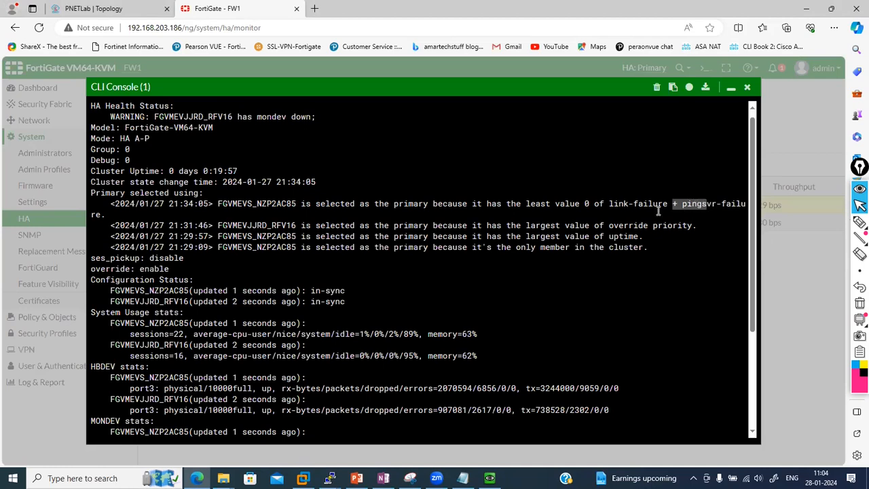
double_click(261, 203)
scroll(262, 202, "down", 5)
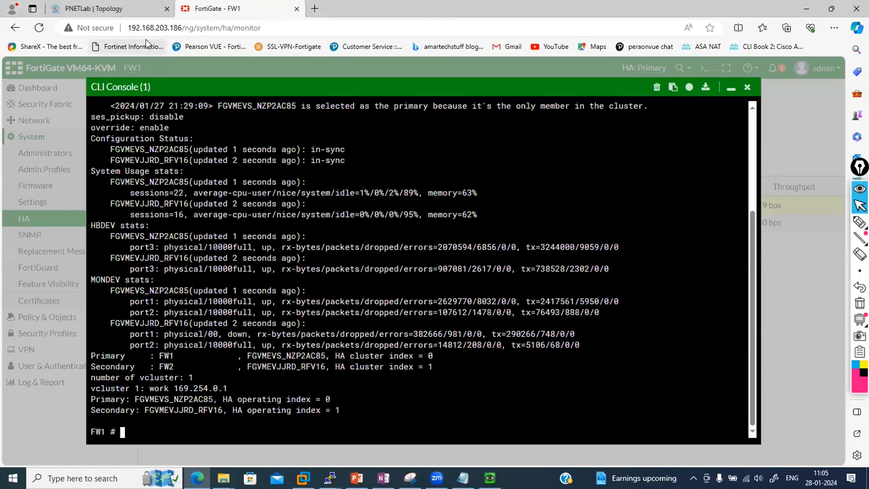
Minimise the CLI console to view the HA monitor with FW1 Primary and FW2 Secondary
left_click(133, 8)
left_click(259, 7)
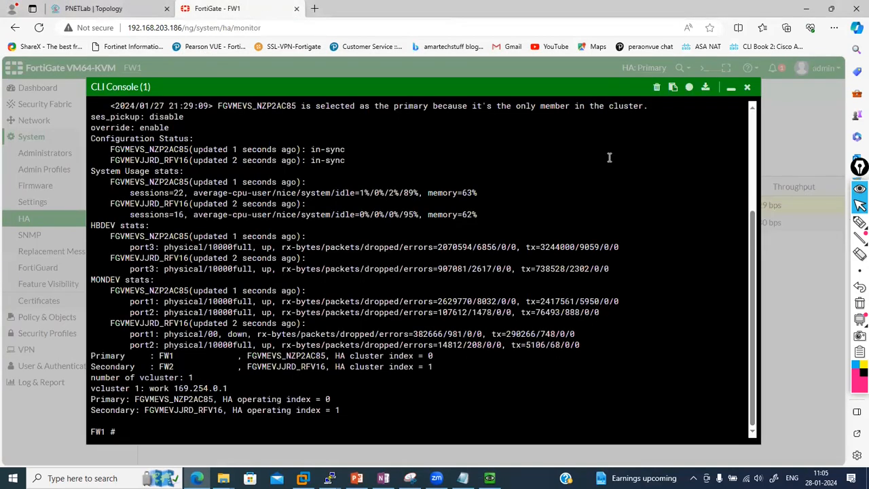
left_click(730, 88)
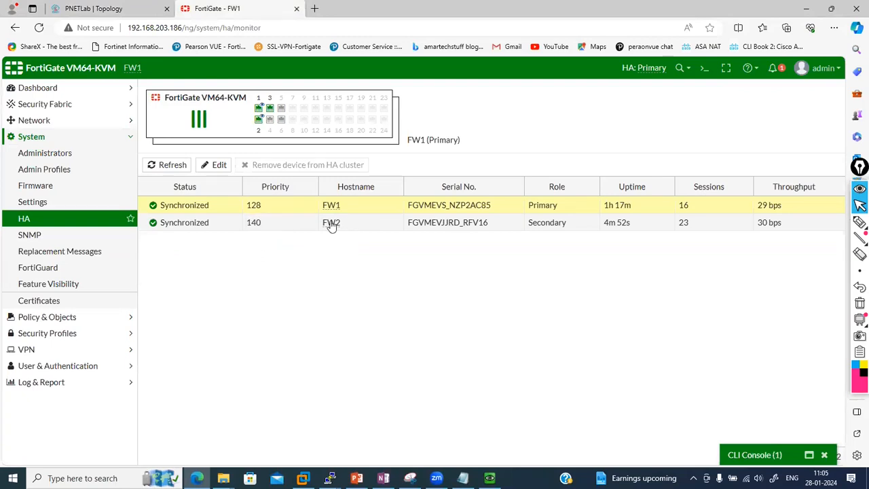
Draw and save a new link from R1 e0/1 to FW2 port1
left_click(136, 8)
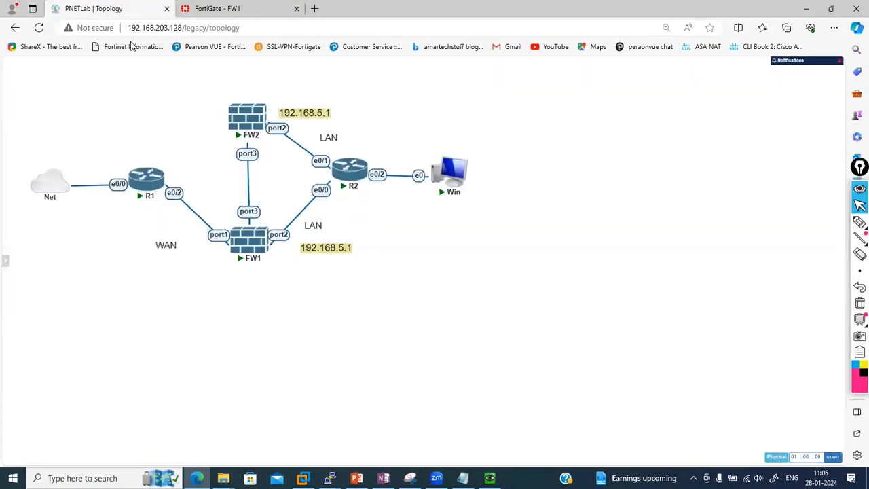
left_click_drag(165, 180, 233, 119)
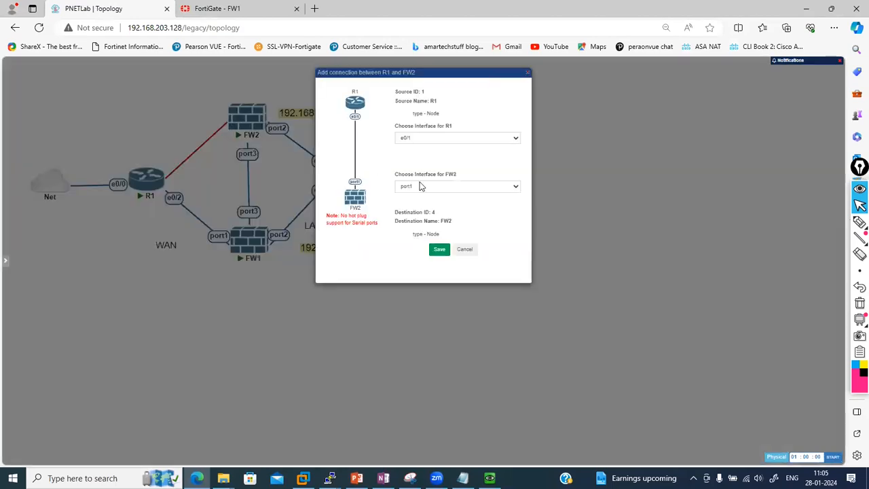
left_click(440, 250)
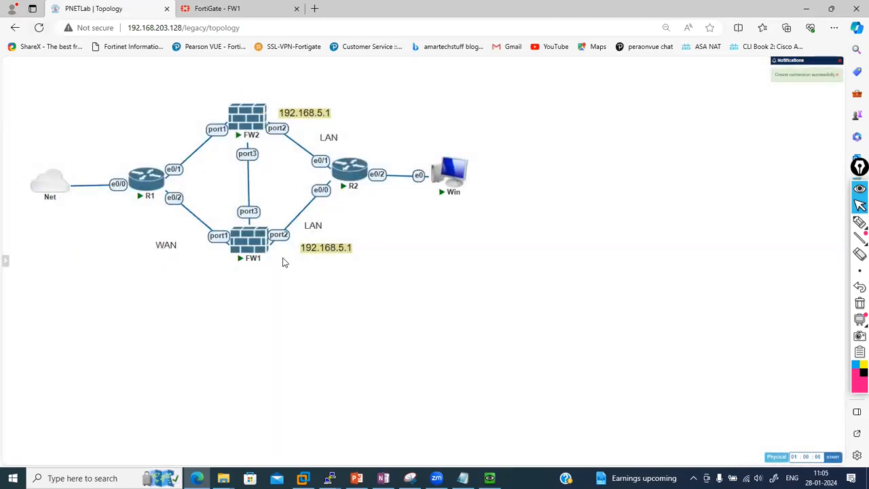
Check the running ping, then reload the HA monitor to see FW2 as Primary
left_click(489, 478)
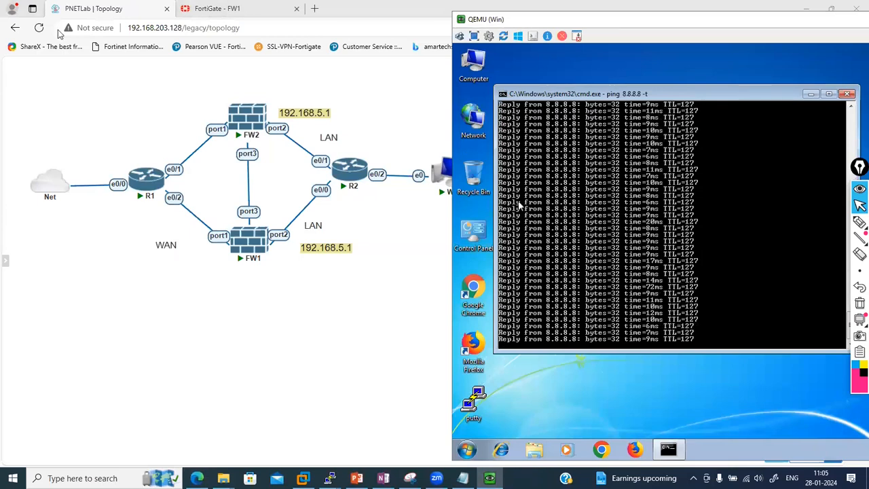
left_click(241, 6)
left_click(41, 28)
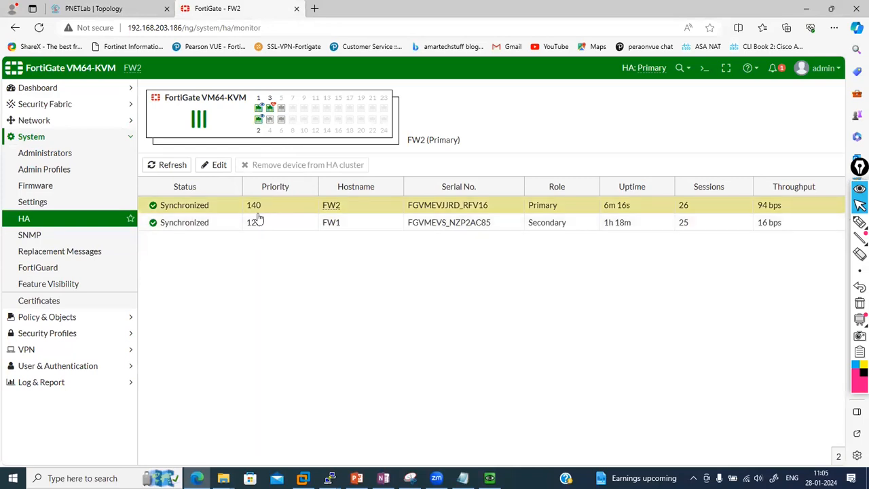
Stop the Windows VM's ping at 64 sent, 0% loss, then return to the PNETLab topology
left_click(489, 478)
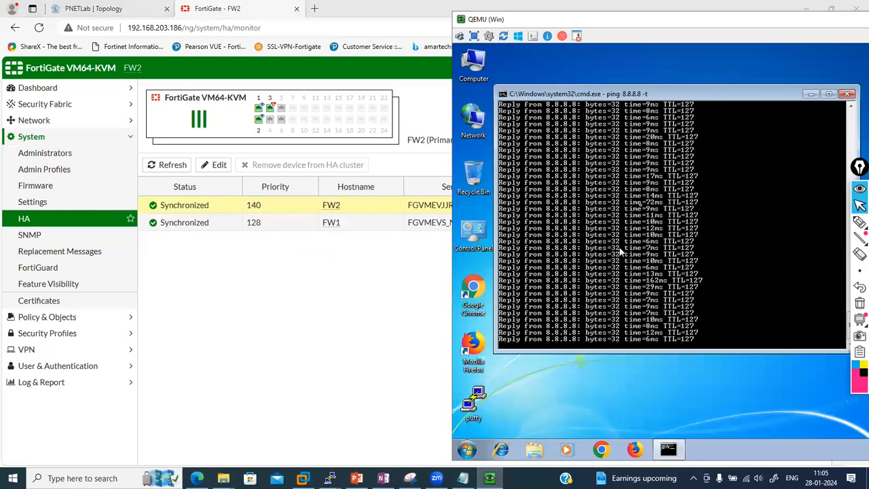
scroll(641, 209, "up", 10)
scroll(642, 208, "down", 12)
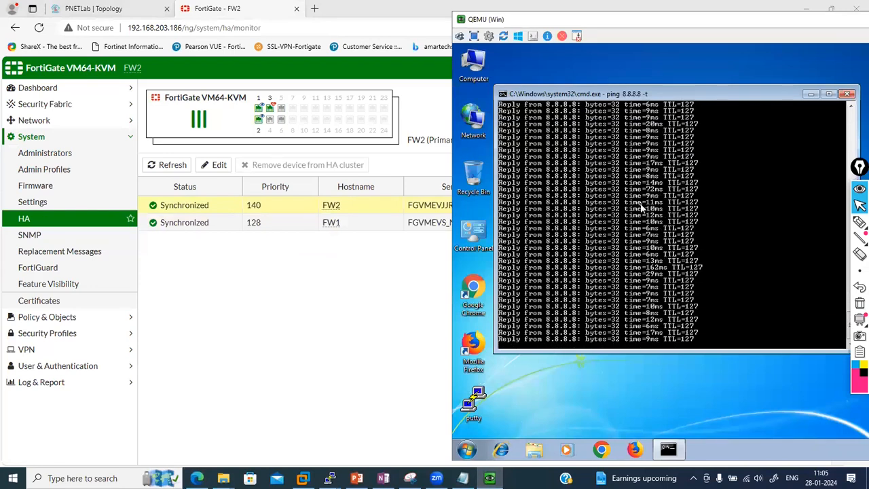
key("ctrl+c")
key("Return")
key("Return")
key("Return")
key("Return")
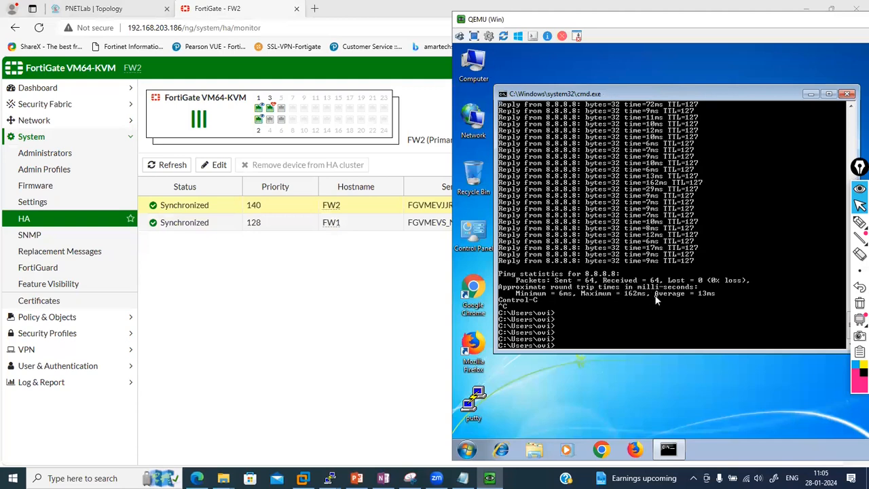
left_click(333, 312)
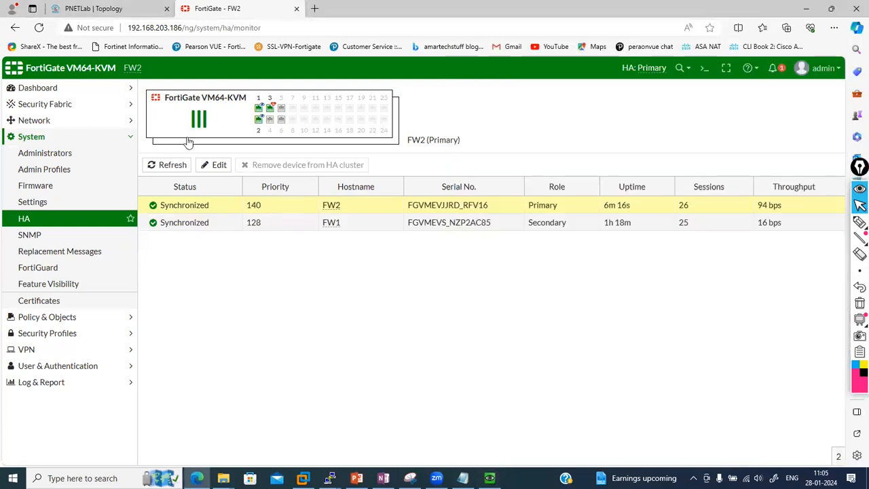
left_click(104, 7)
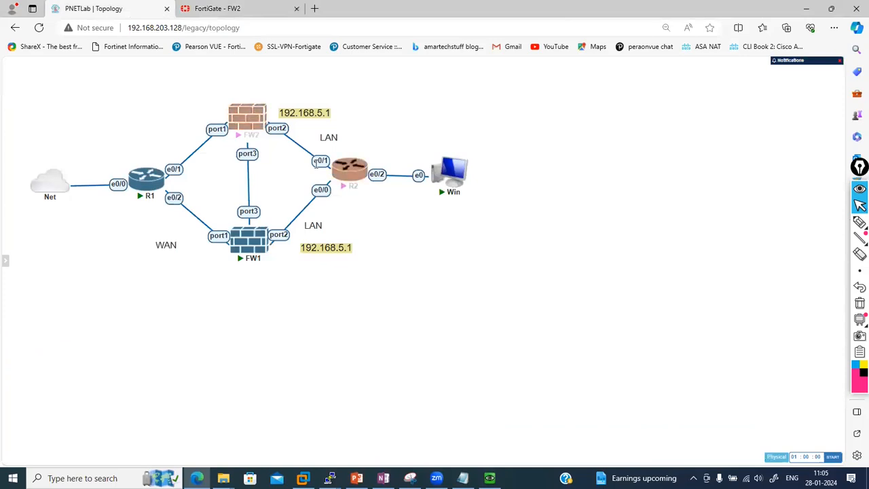
Delete the link between FW2 port2 and R2
left_click(212, 7)
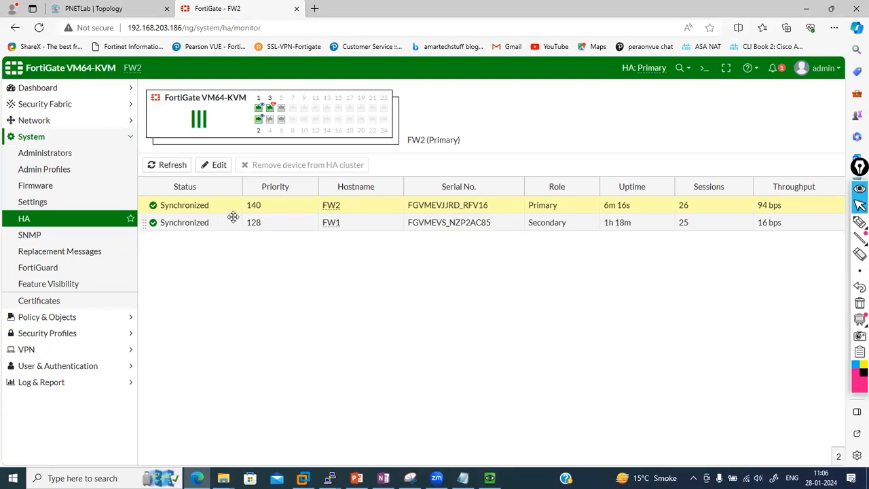
left_click(119, 8)
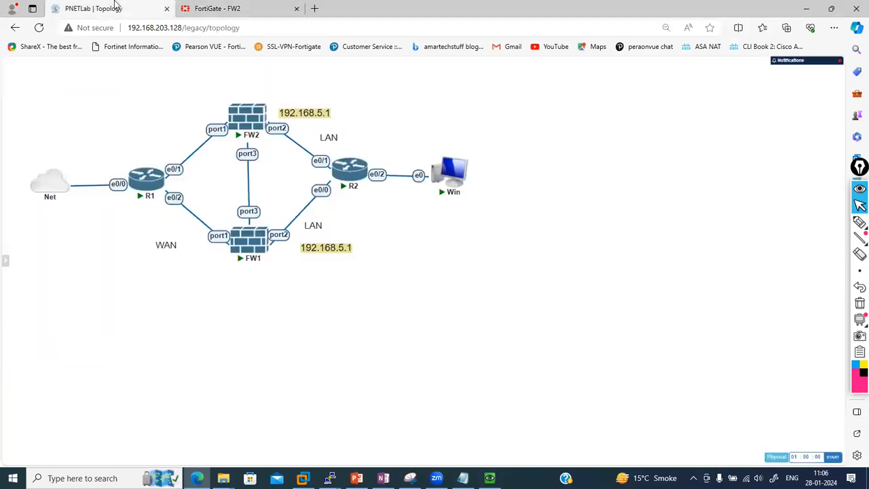
right_click(307, 157)
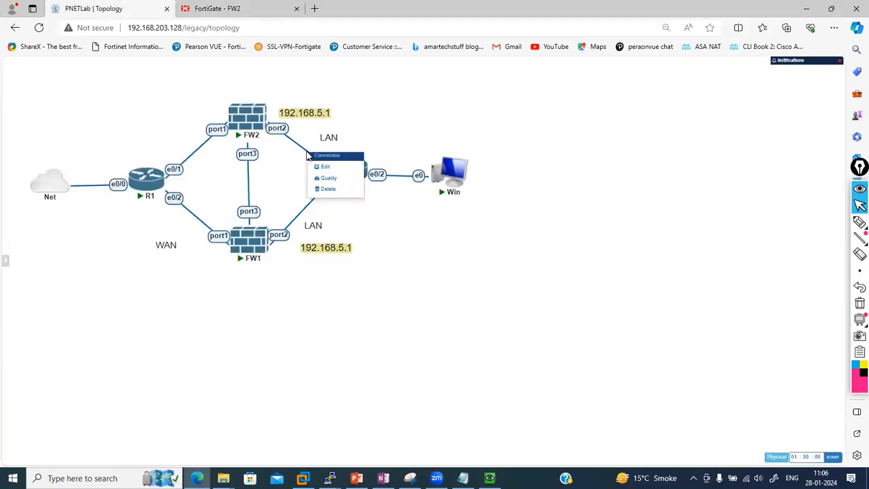
left_click(324, 189)
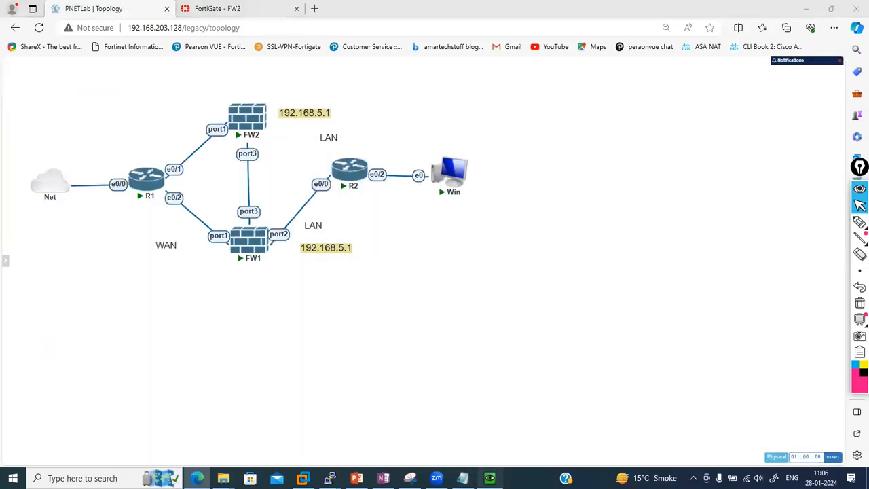
Rerun the continuous 'ping 8.8.8.8 -t' on the Windows VM
left_click(489, 478)
key("Up")
key("Return")
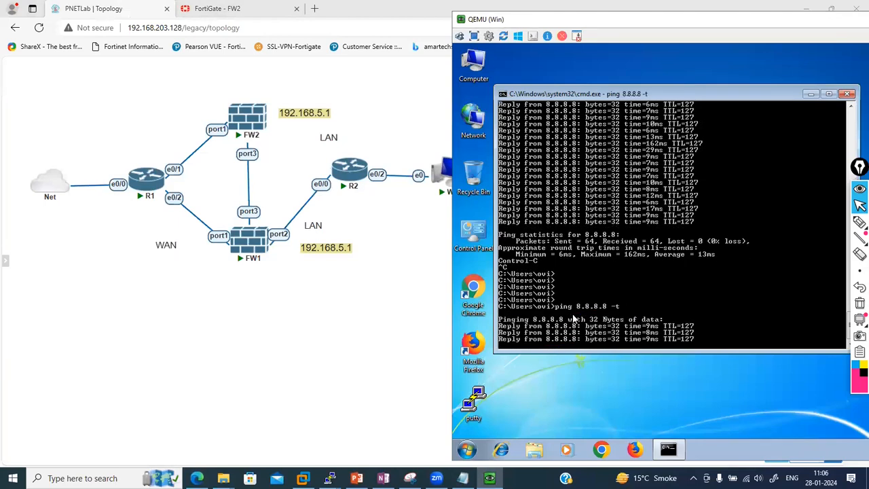
Reload the HA monitor to confirm FW1 is Primary again while the ping keeps replying
left_click(238, 9)
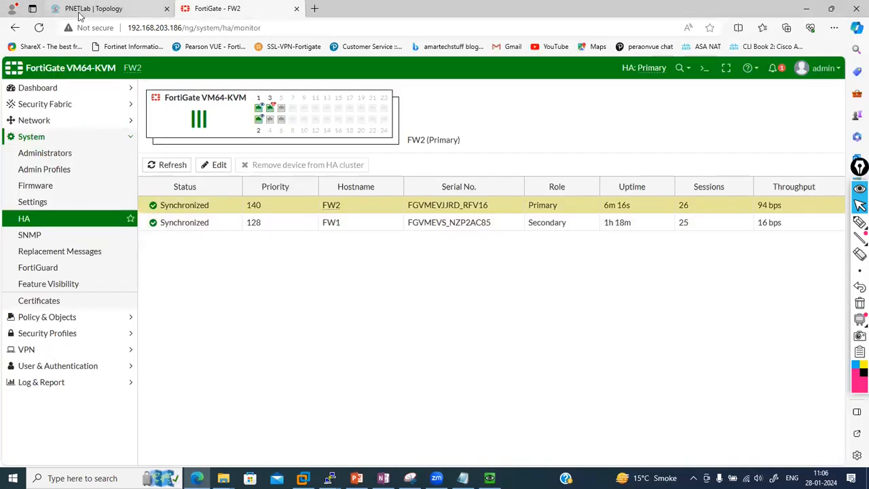
left_click(42, 32)
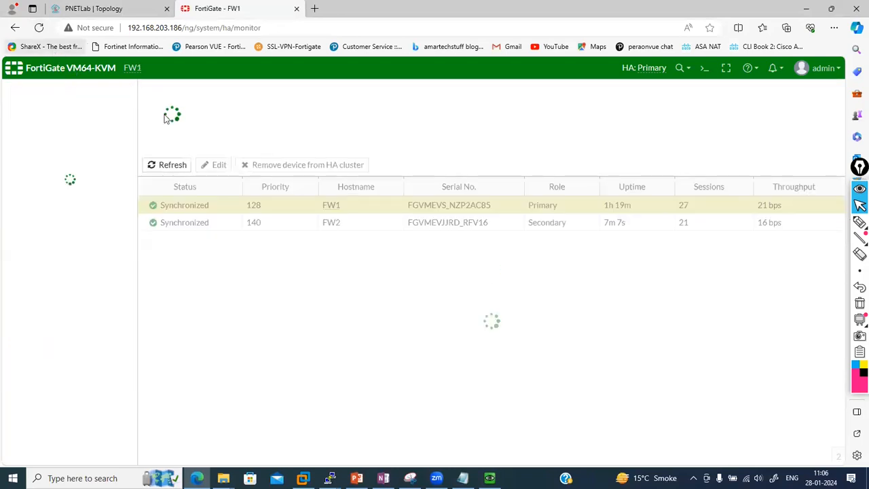
left_click(489, 478)
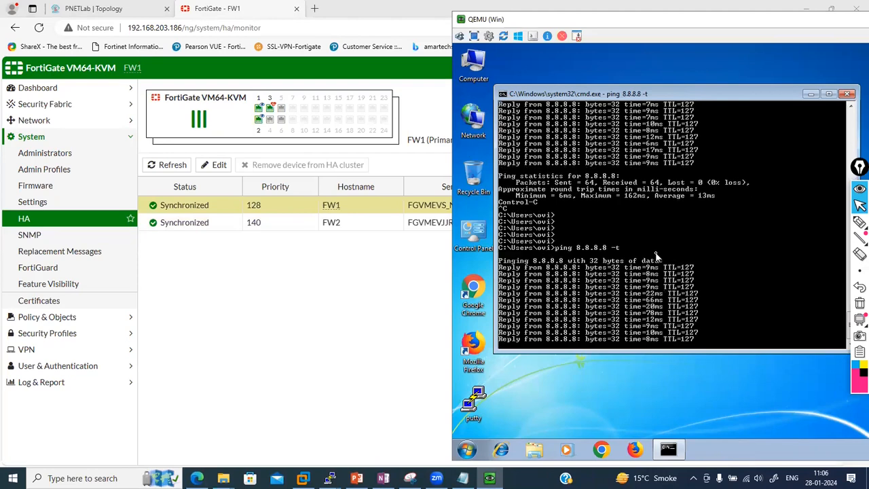
left_click(340, 283)
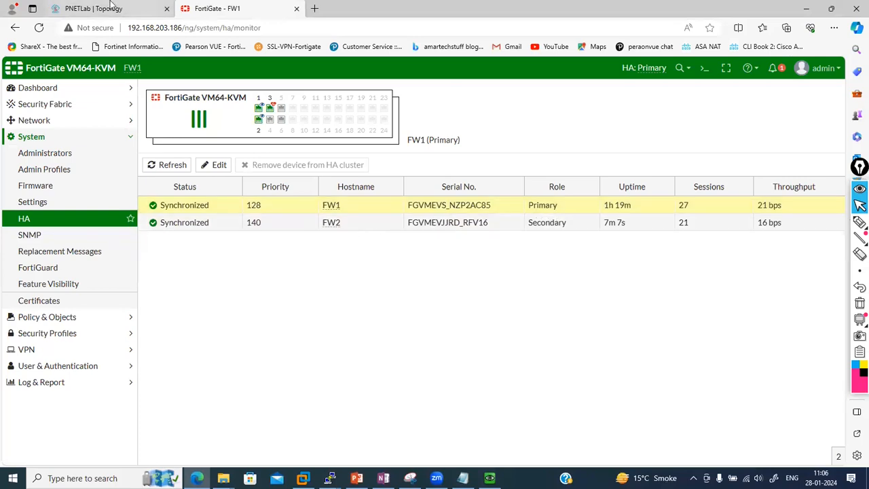
mouse_move(112, 4)
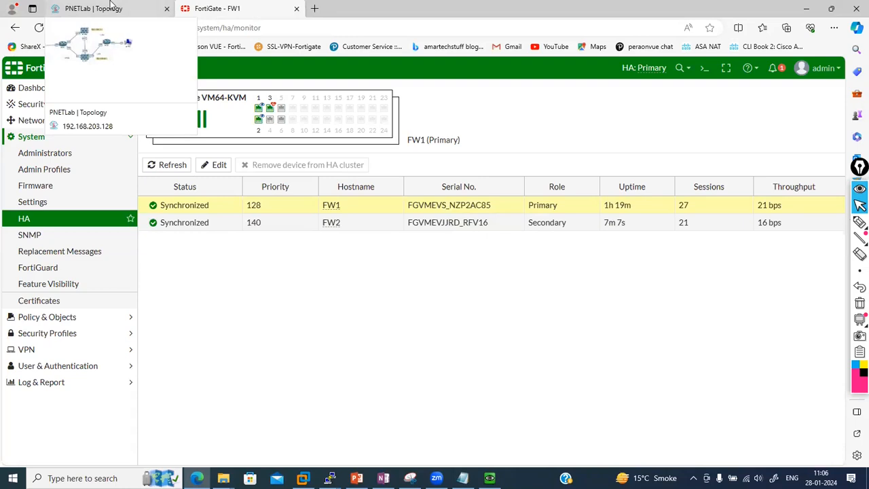
left_click(112, 8)
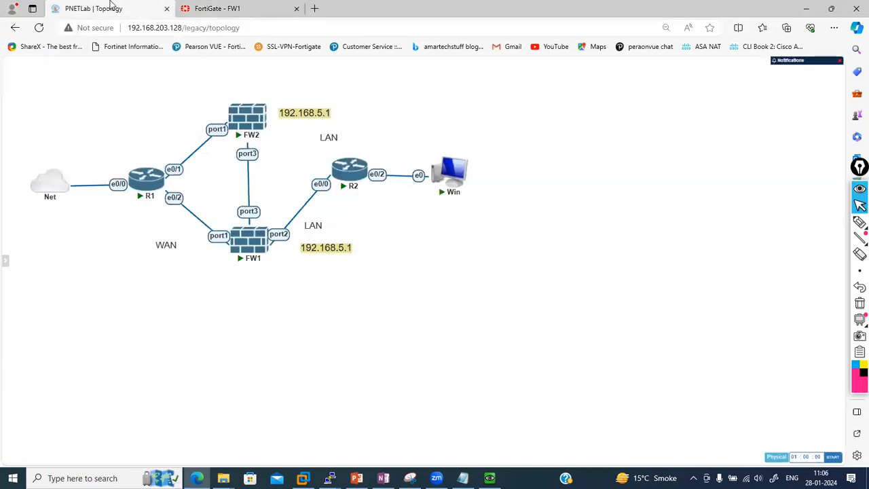
Relink FW2 port2 to R2 e0/1 and check the ping is still running
left_click_drag(262, 116, 355, 168)
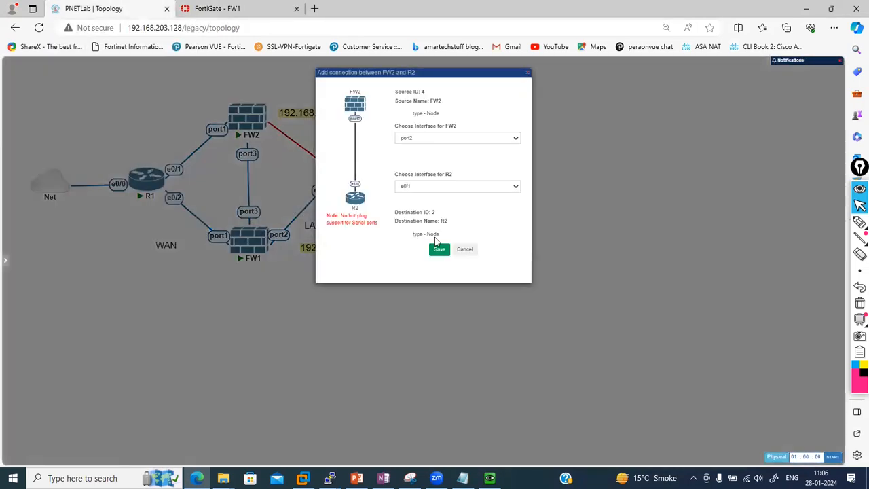
double_click(440, 251)
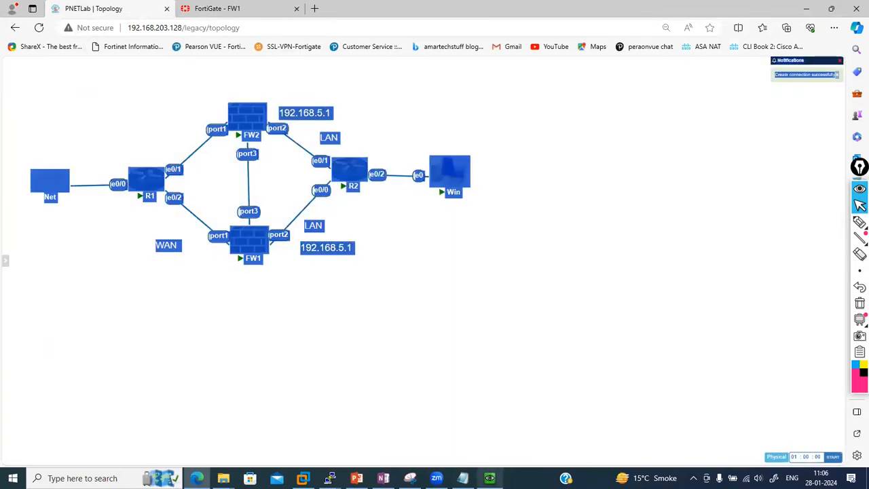
left_click(489, 478)
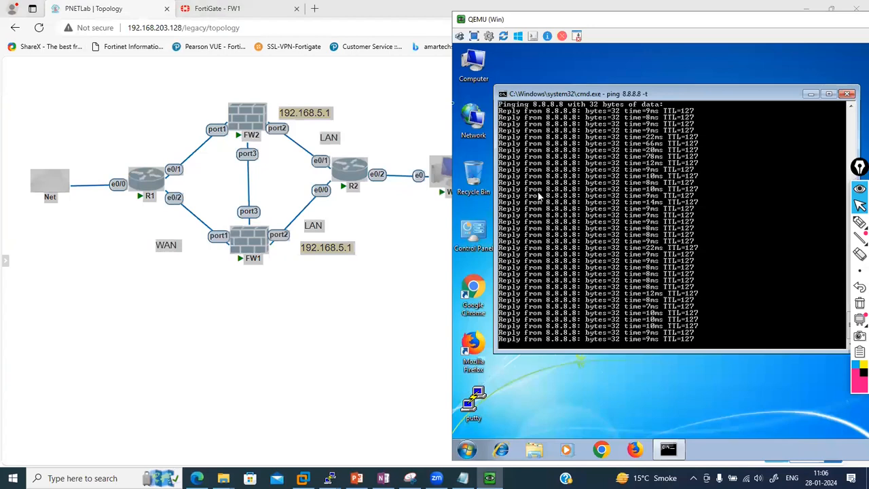
Reload the FortiGate HA page to see FW2 as Primary
left_click(264, 6)
left_click(199, 5)
left_click(41, 27)
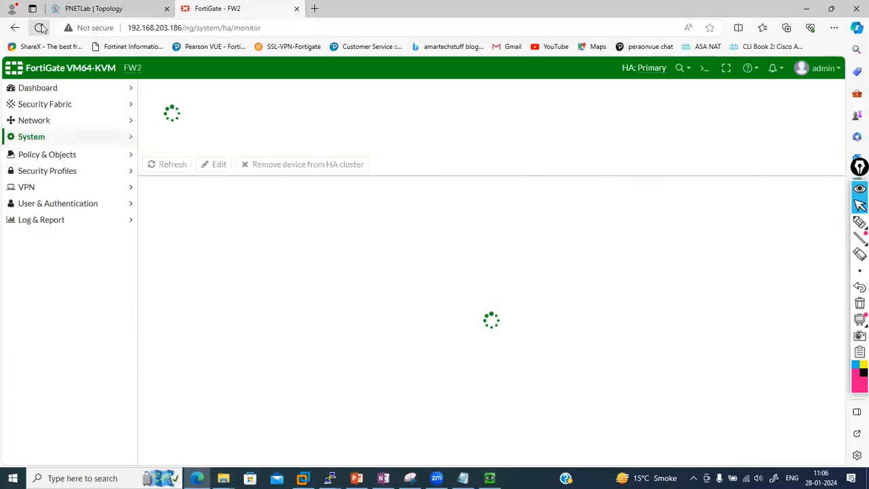
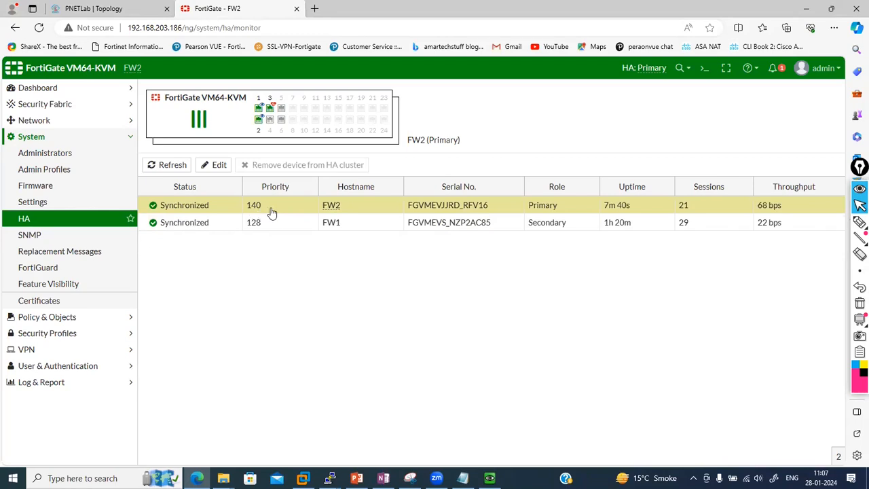
Run 'get system ha status' in the CLI console and review the override priority and primary serial
left_click(703, 70)
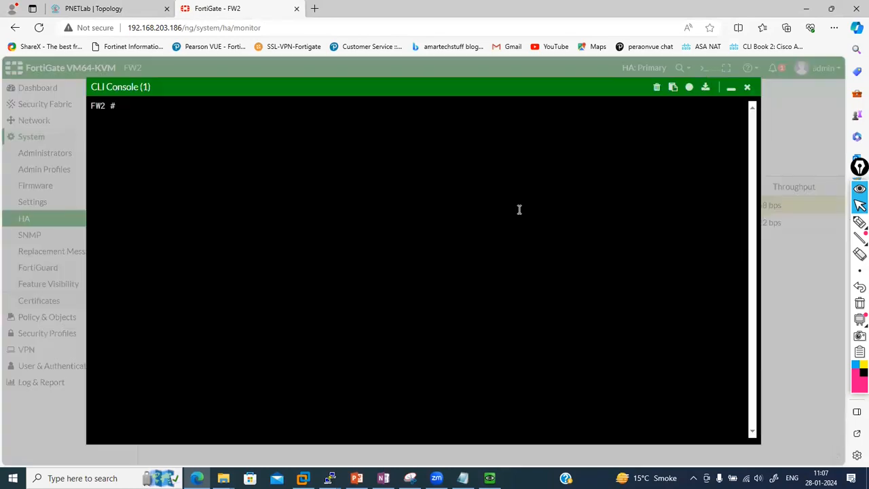
type("get system ha status")
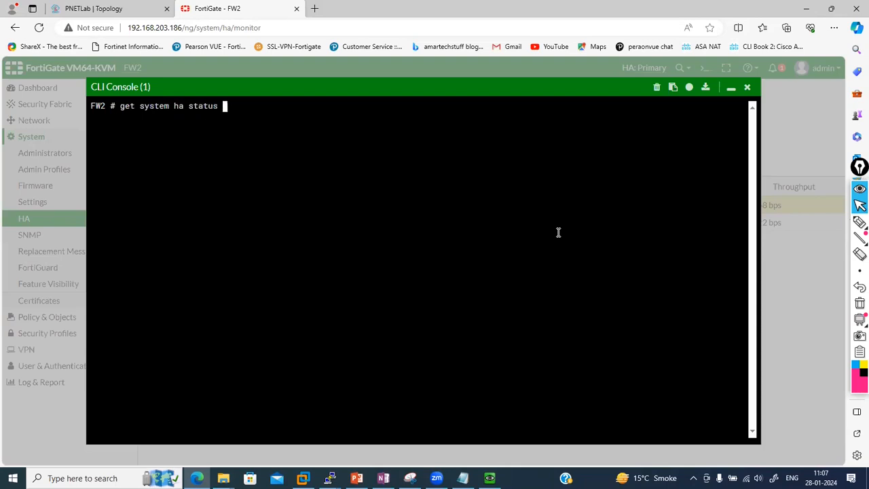
key("Return")
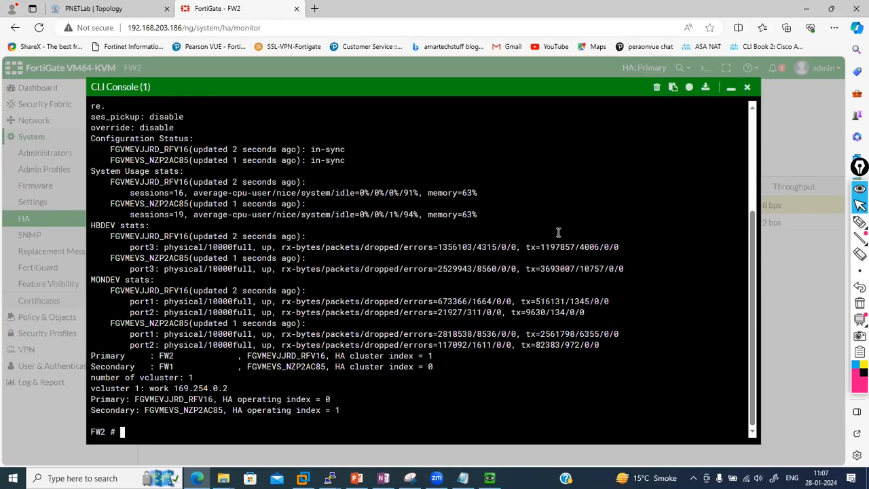
scroll(455, 193, "up", 4)
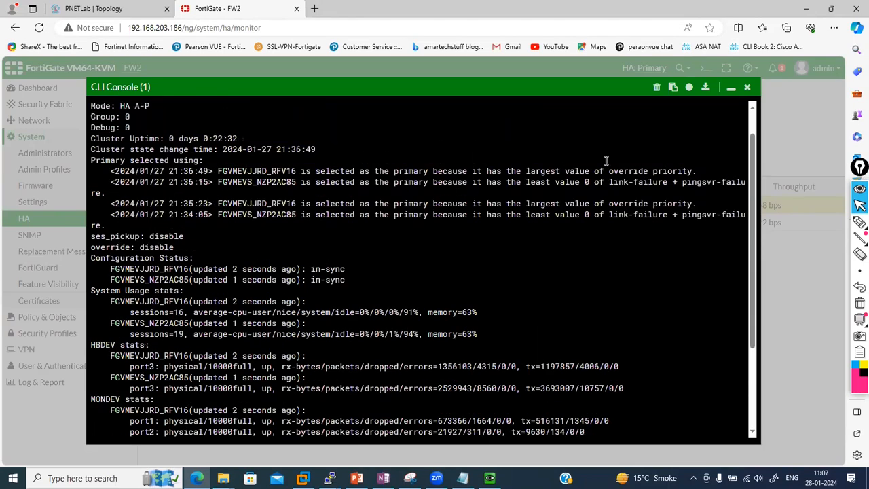
left_click_drag(695, 171, 613, 172)
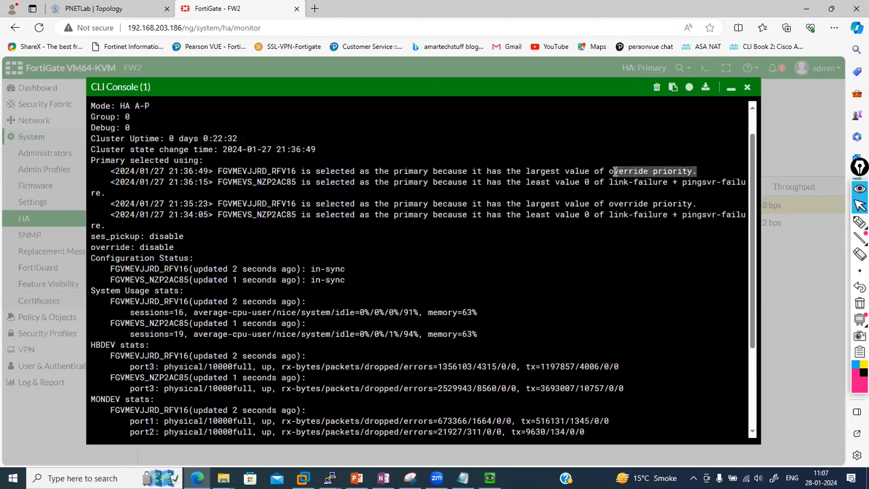
left_click_drag(233, 171, 266, 171)
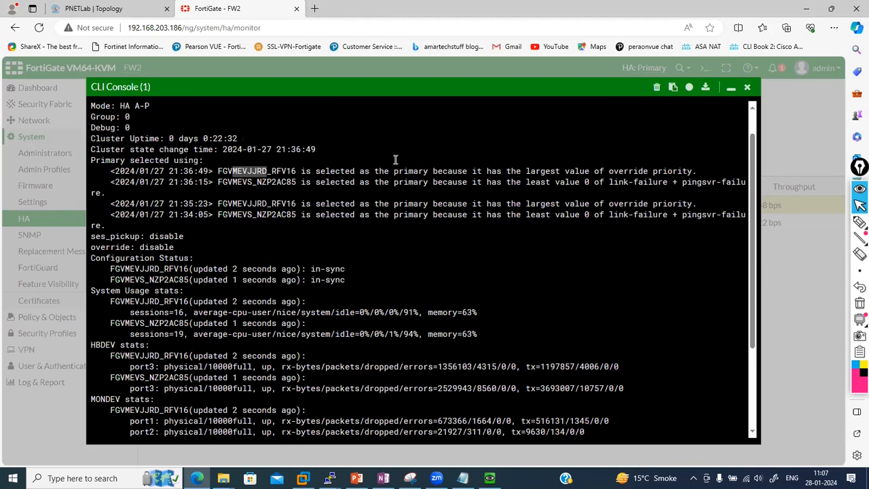
left_click(730, 89)
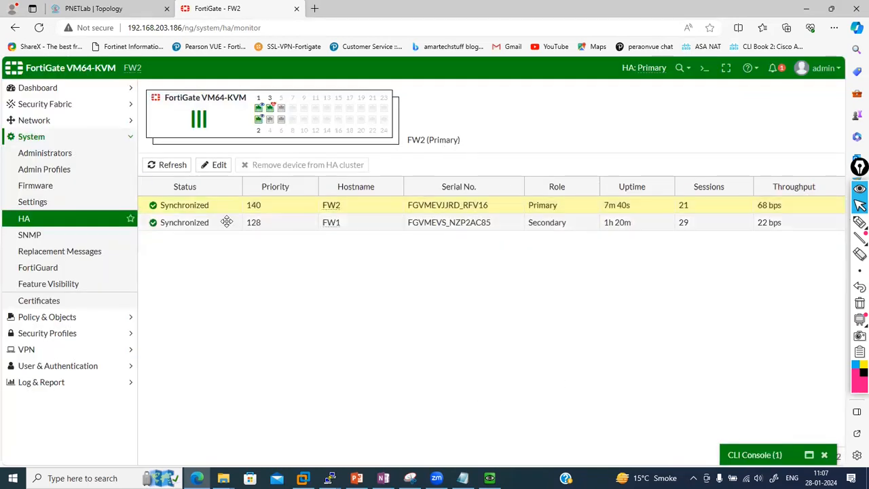
Switch on Session pickup in FW2's HA settings and save with OK
double_click(209, 207)
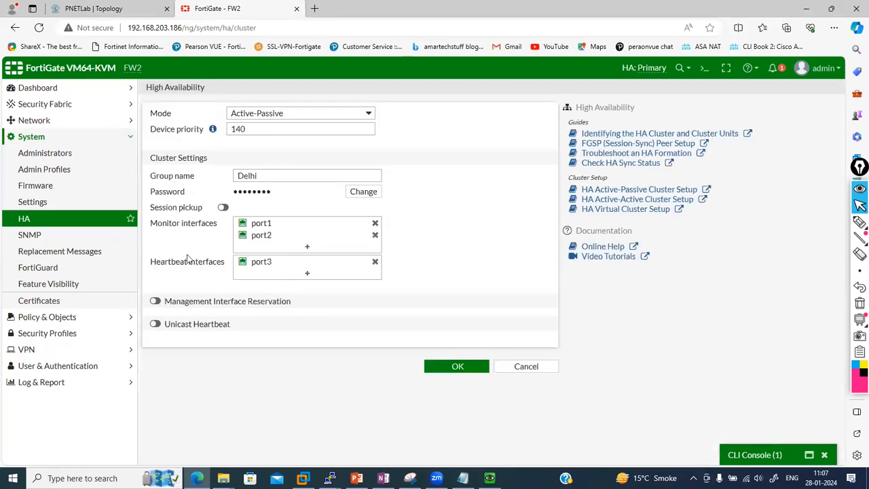
left_click(223, 207)
mouse_move(282, 237)
left_click(450, 375)
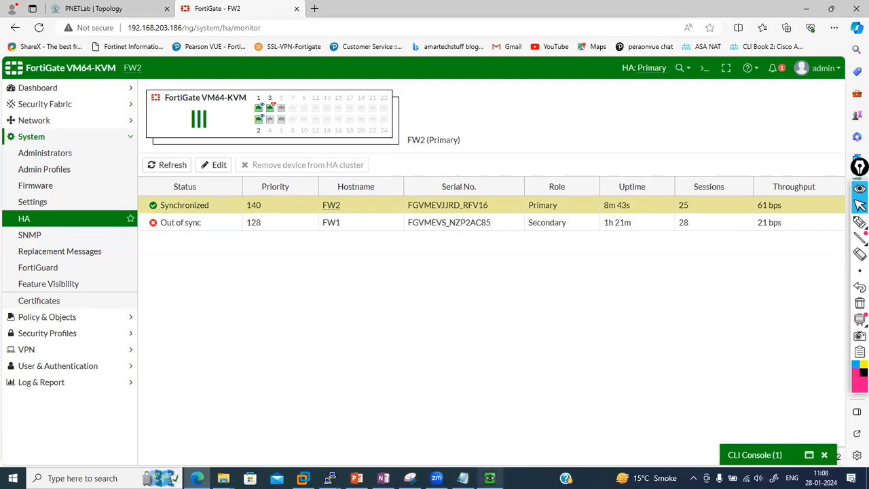
Check the Windows ping still replies, refresh the HA monitor, and confirm FW2's Session pickup is on
left_click(490, 478)
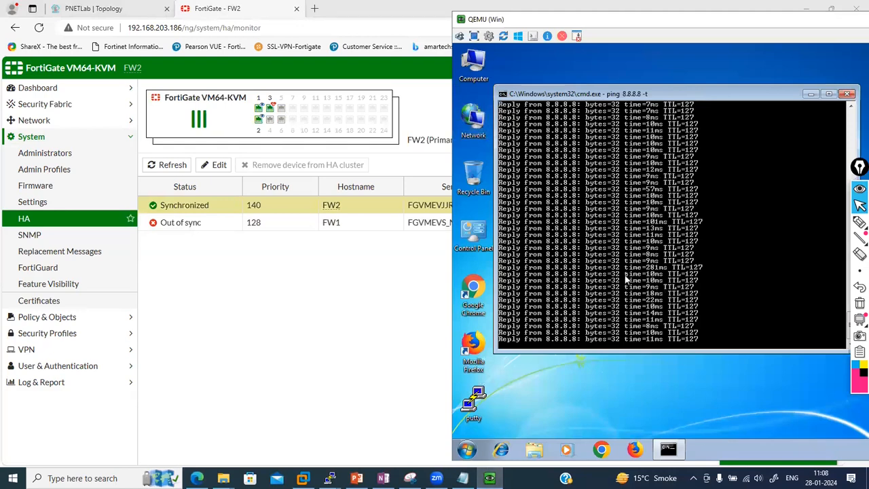
left_click(400, 311)
left_click(59, 224)
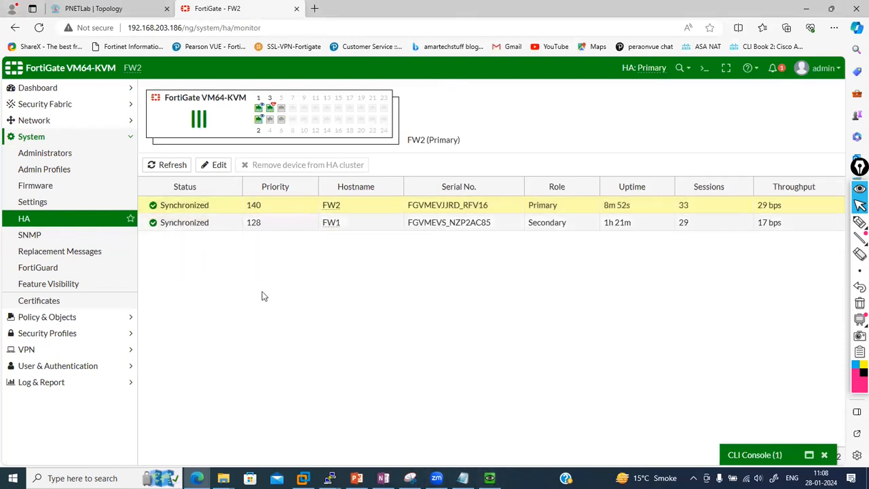
double_click(194, 205)
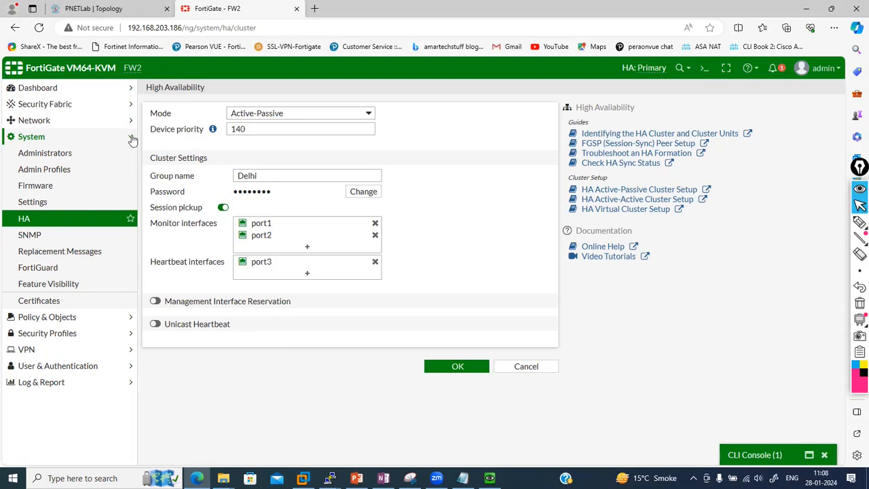
left_click(49, 219)
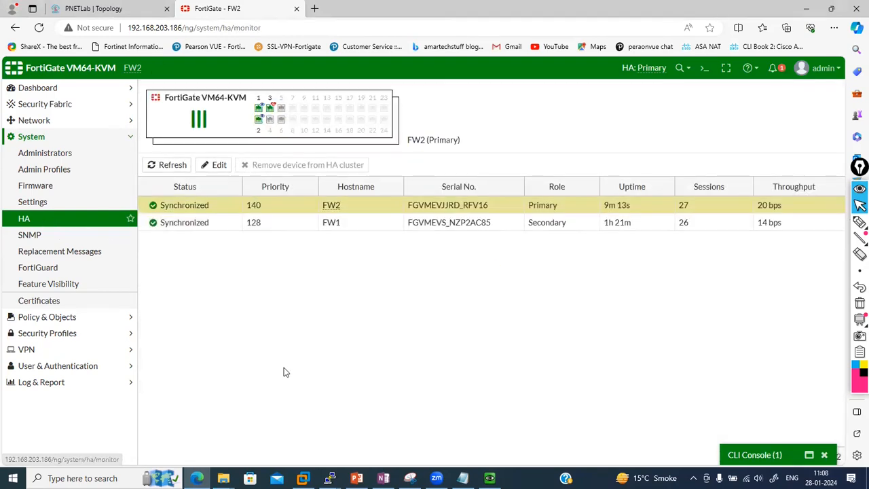
left_click(748, 455)
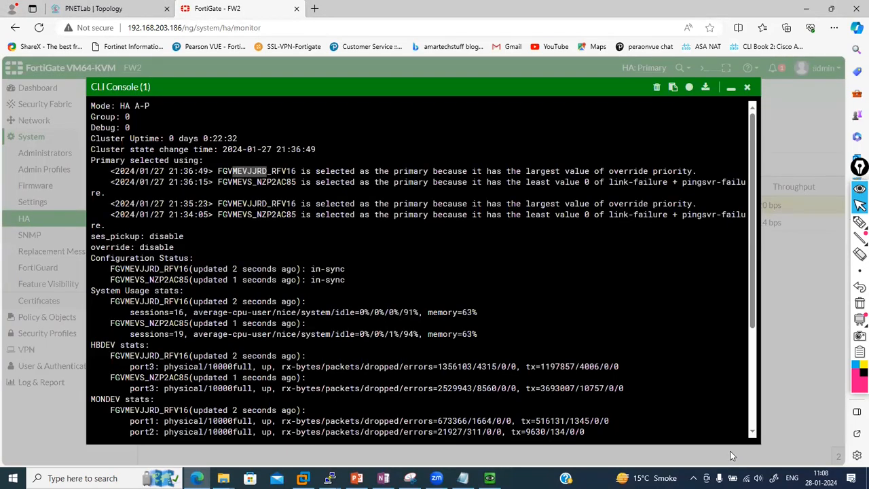
left_click(732, 89)
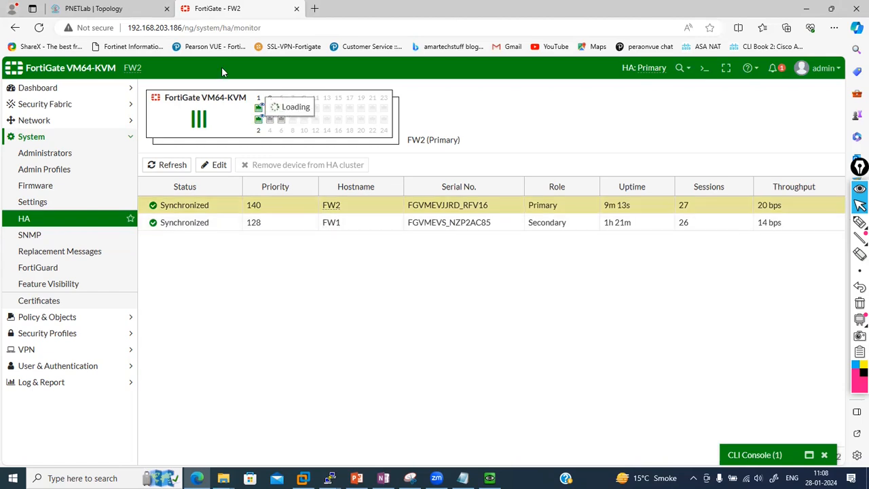
left_click(91, 7)
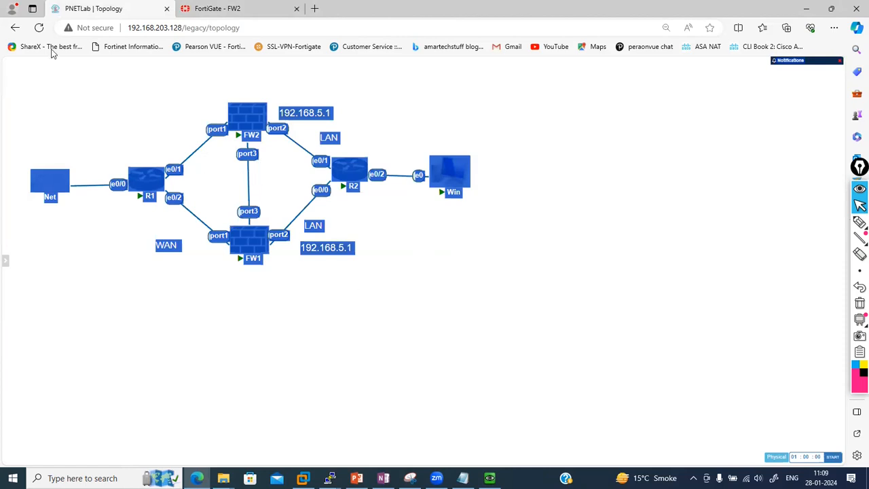
left_click(39, 29)
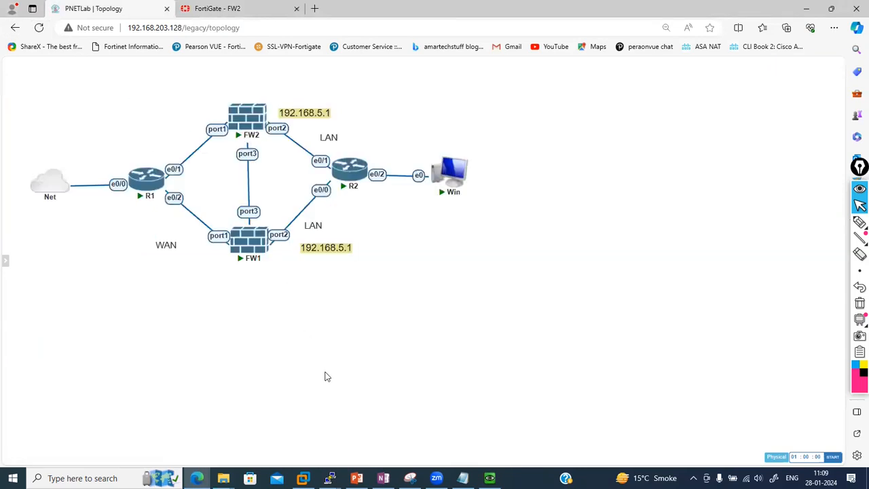
mouse_move(257, 246)
left_click(234, 5)
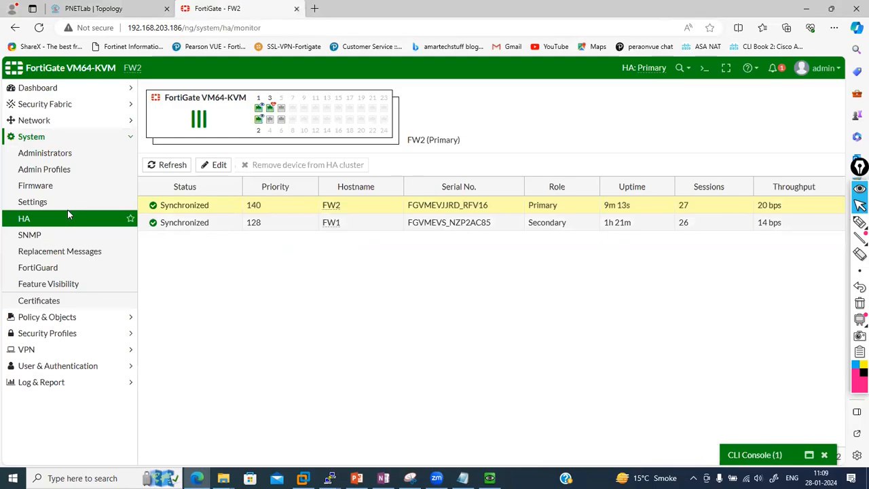